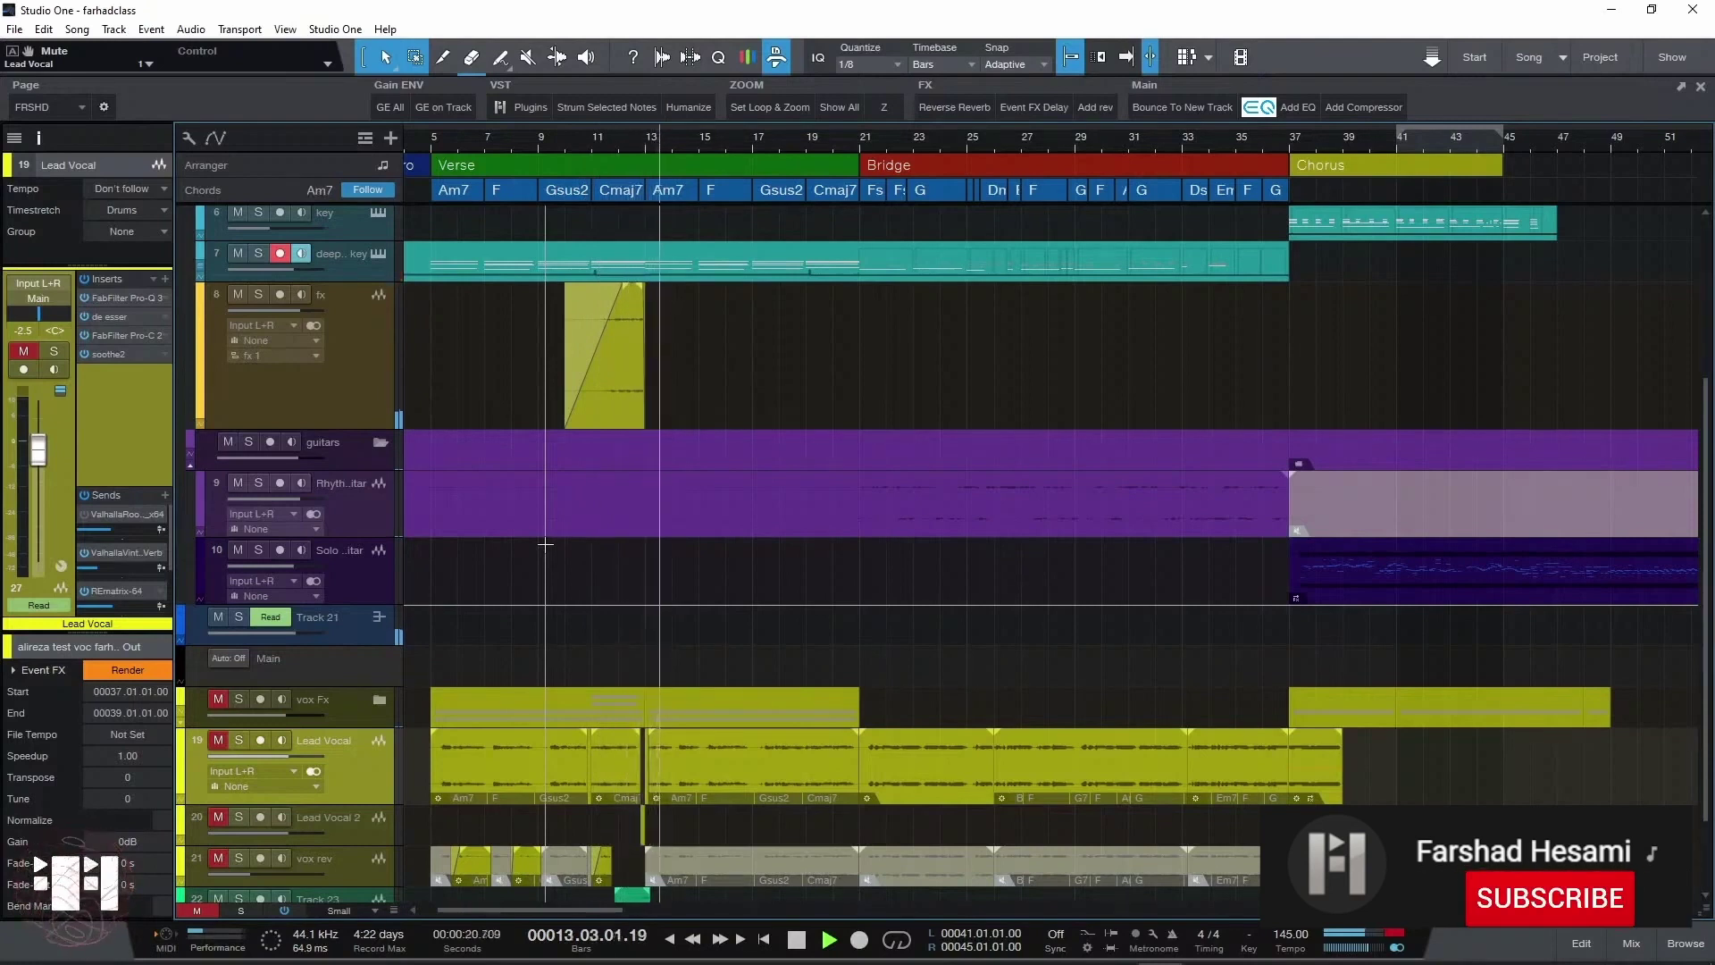
# Step: Scroll through the arrange tracks during playback, then stop so the position returns to bar 6
pyautogui.scroll(2, 546, 544)
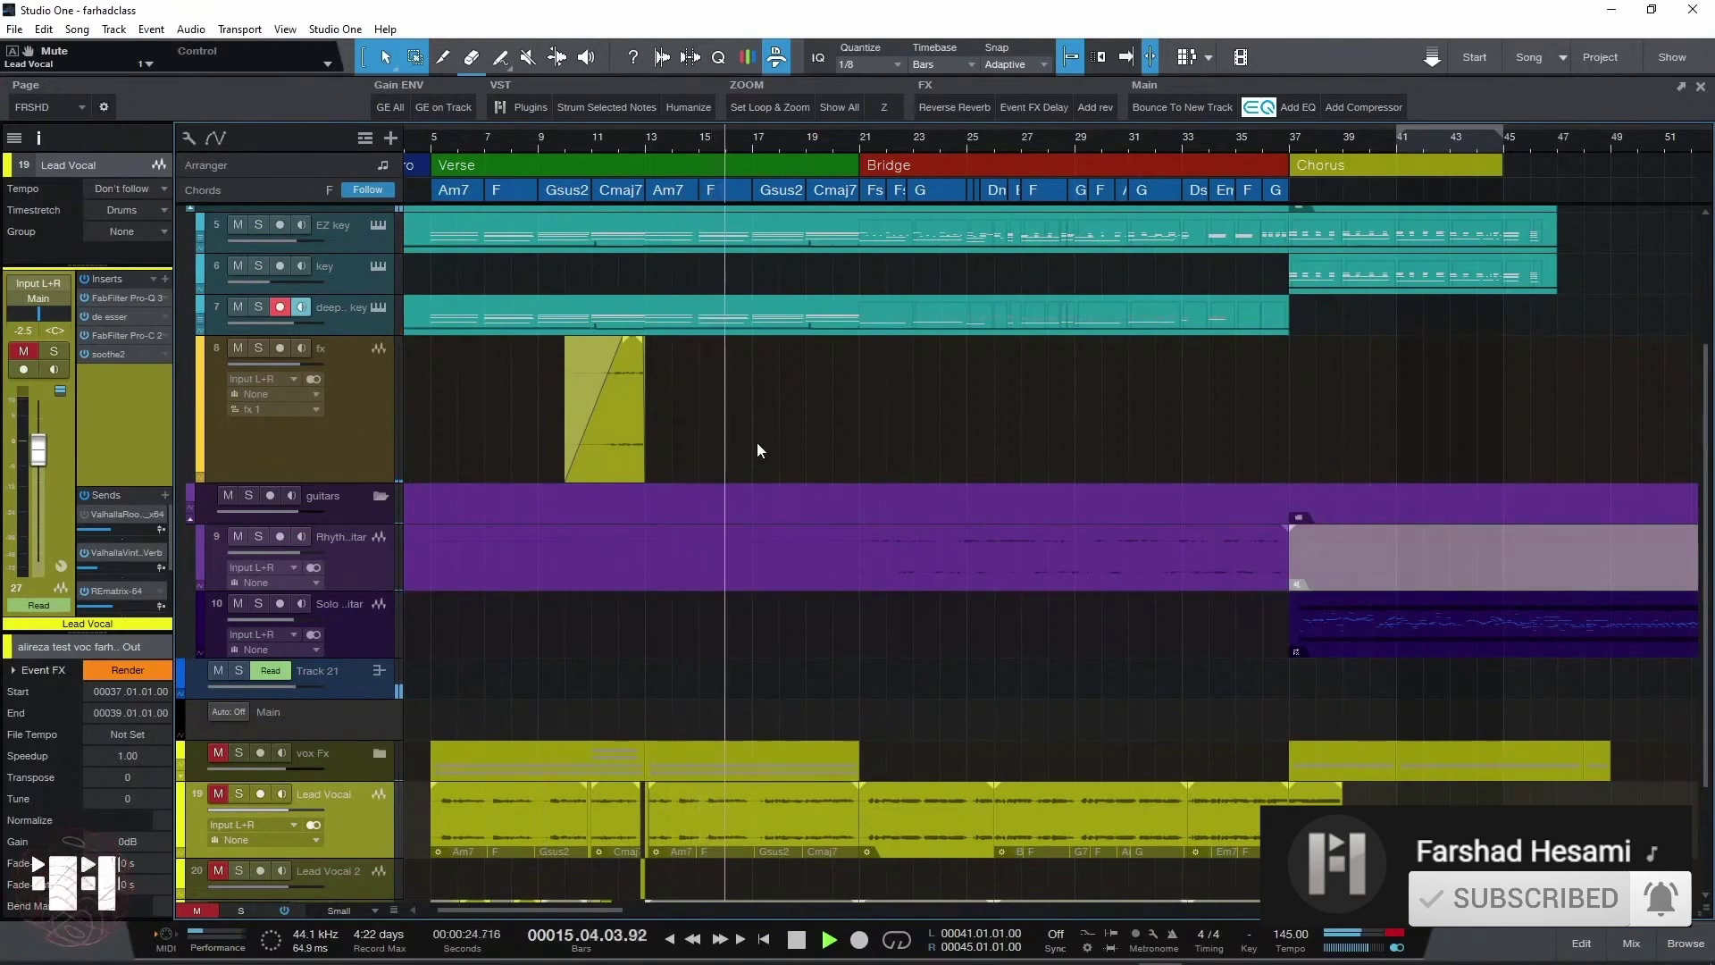
pyautogui.scroll(2, 757, 442)
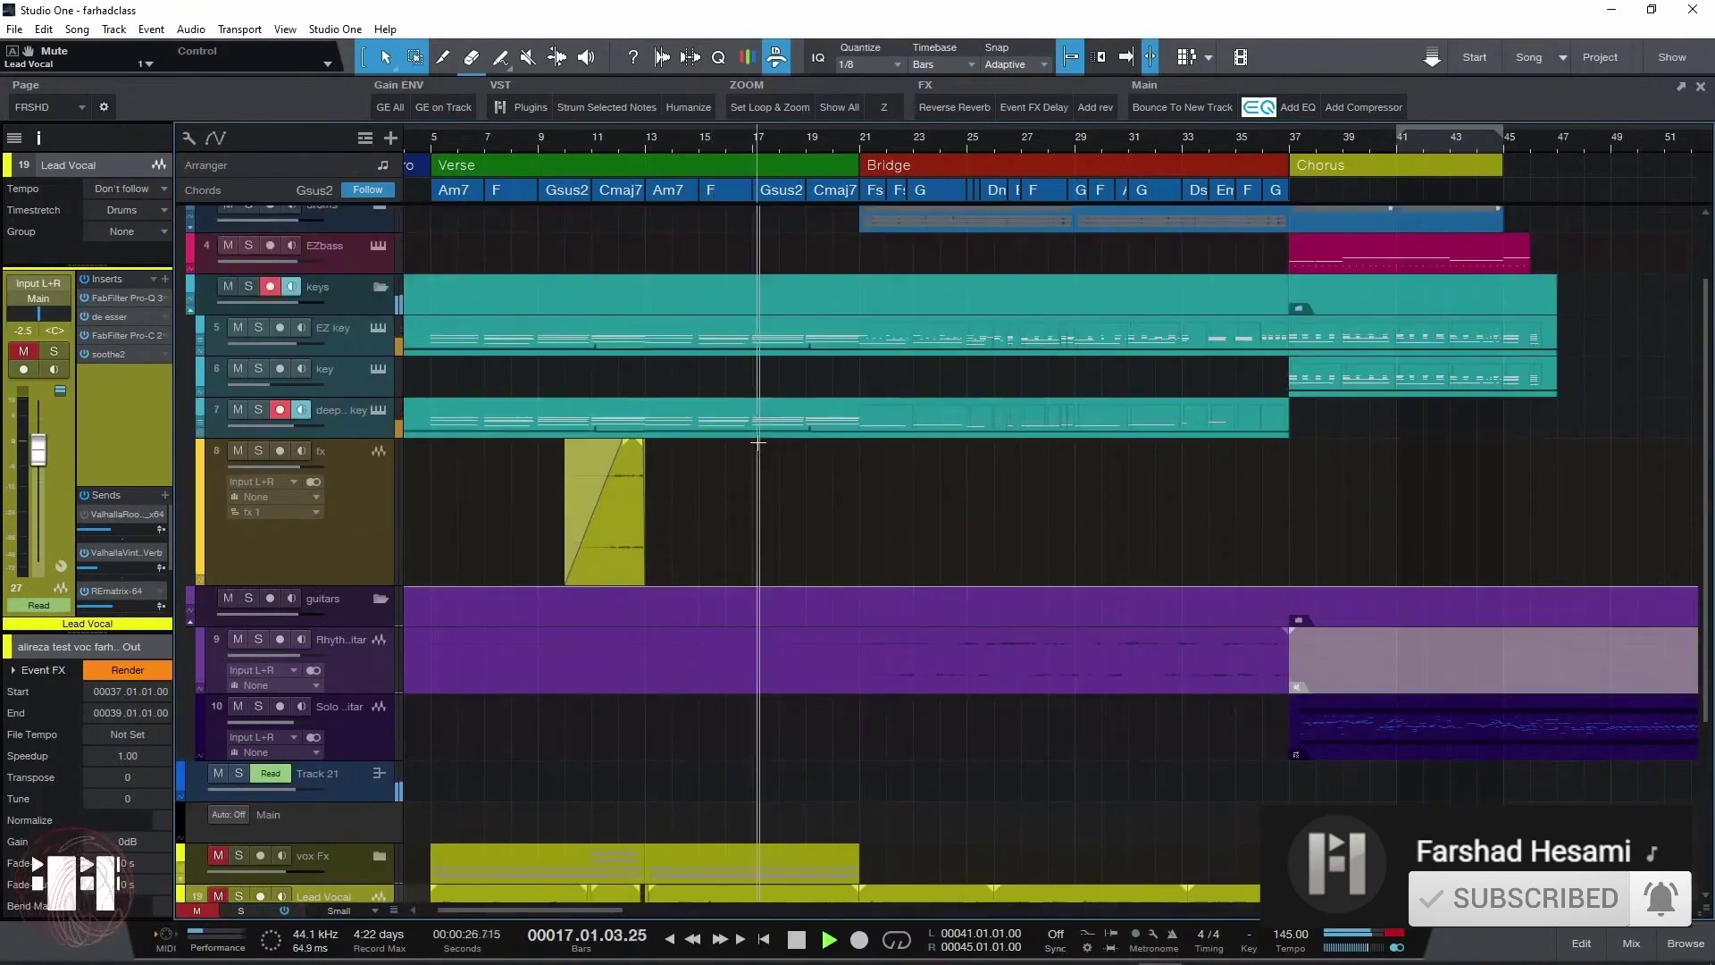
pyautogui.scroll(1, 758, 442)
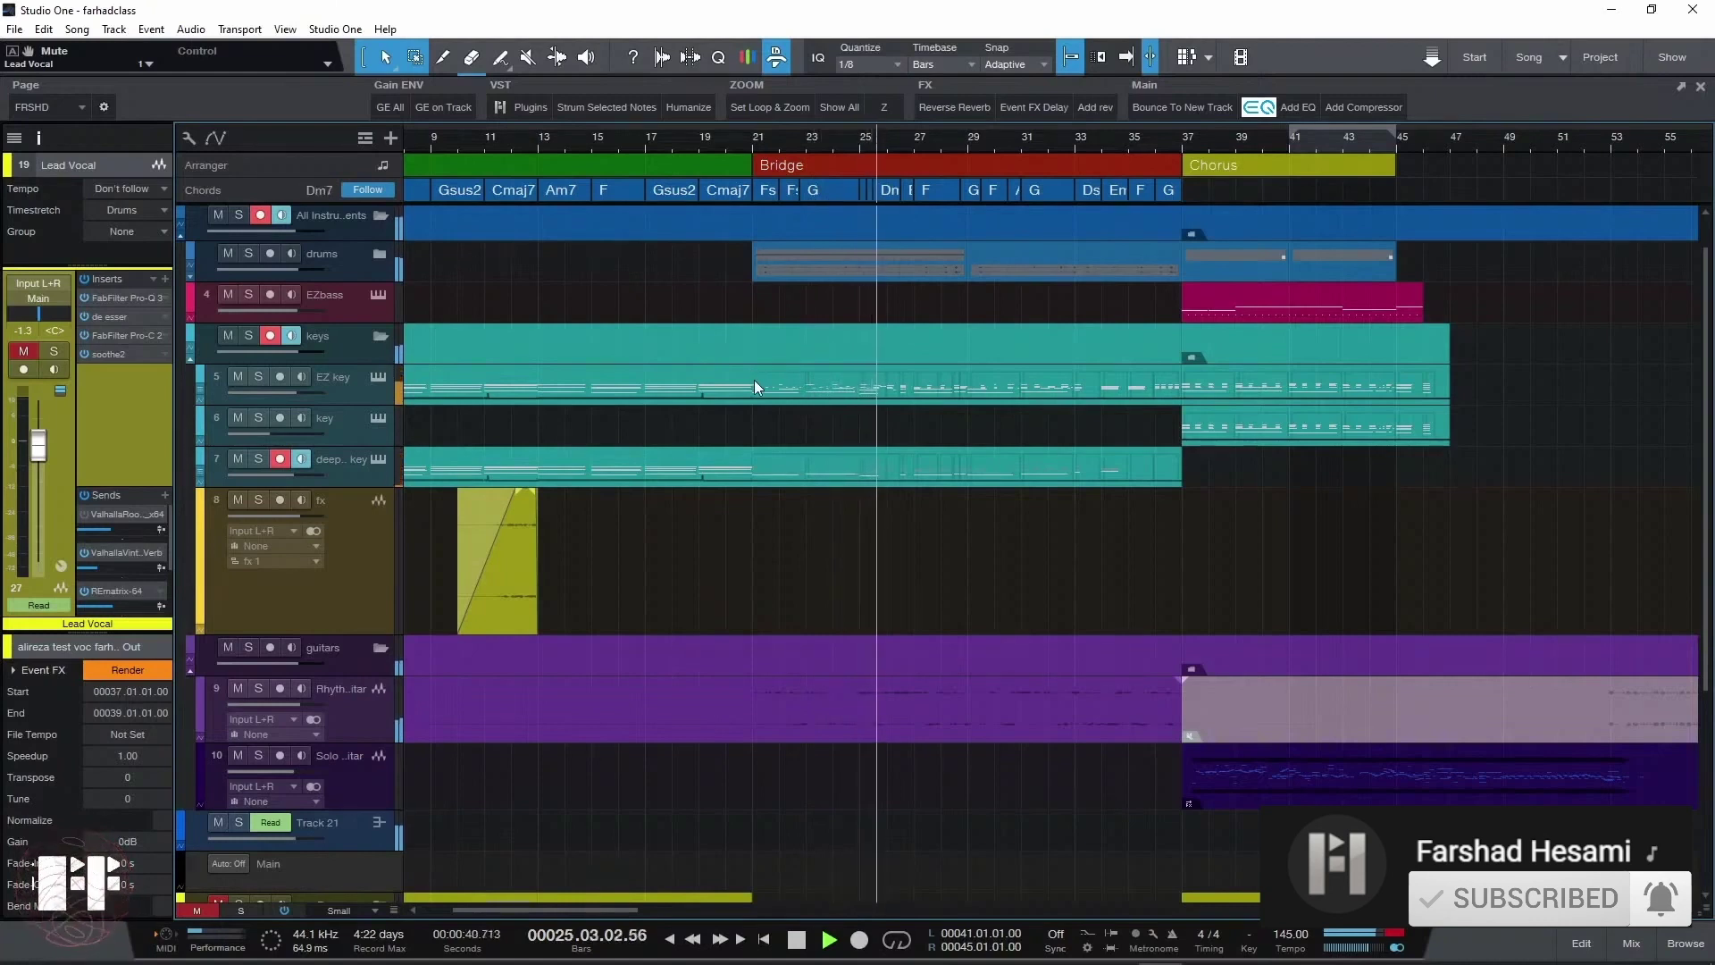
pyautogui.scroll(-5, 879, 564)
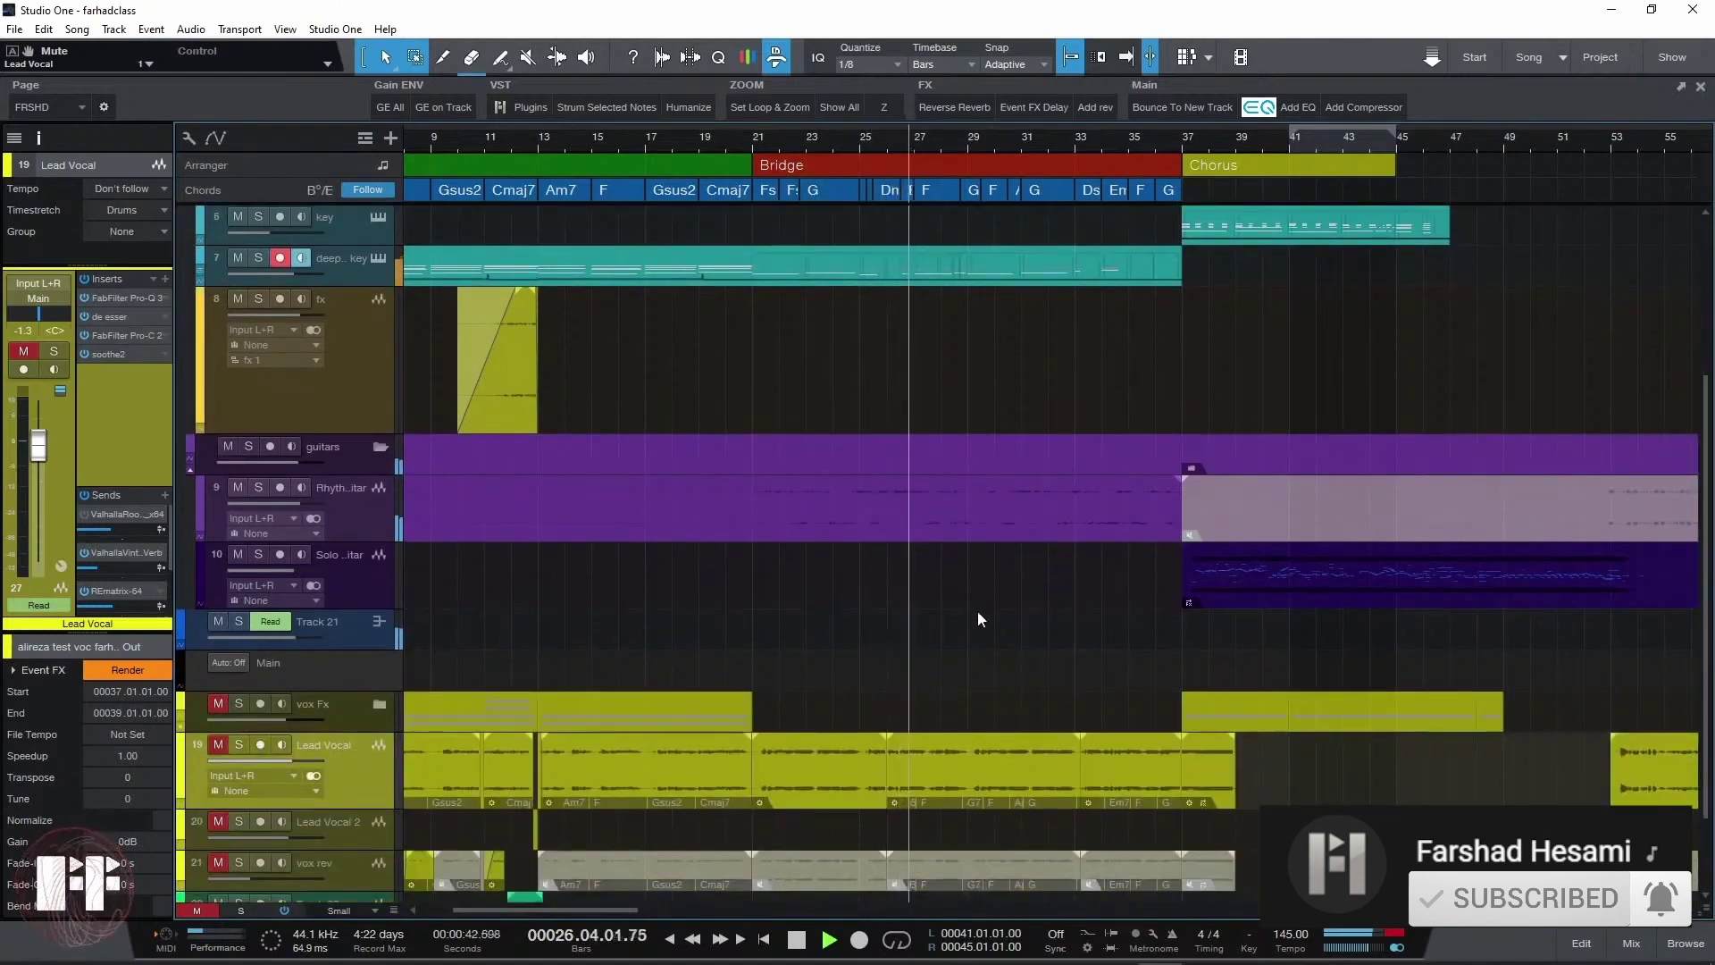
pyautogui.press('space')
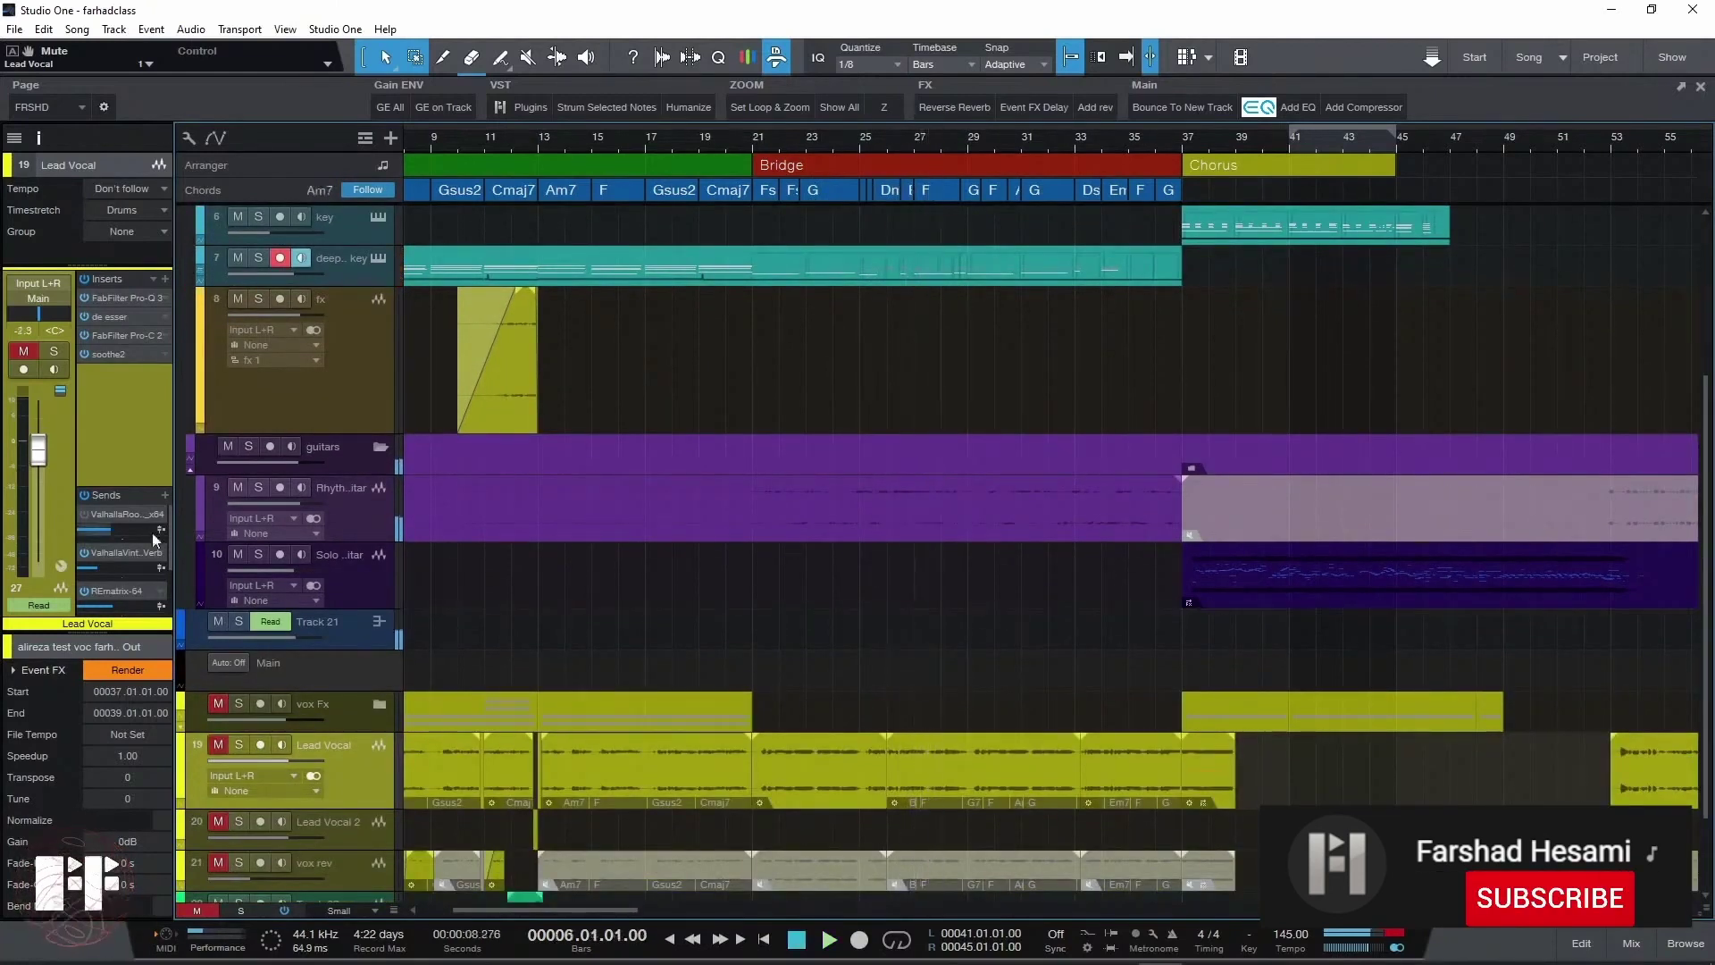
pyautogui.scroll(6, 1122, 387)
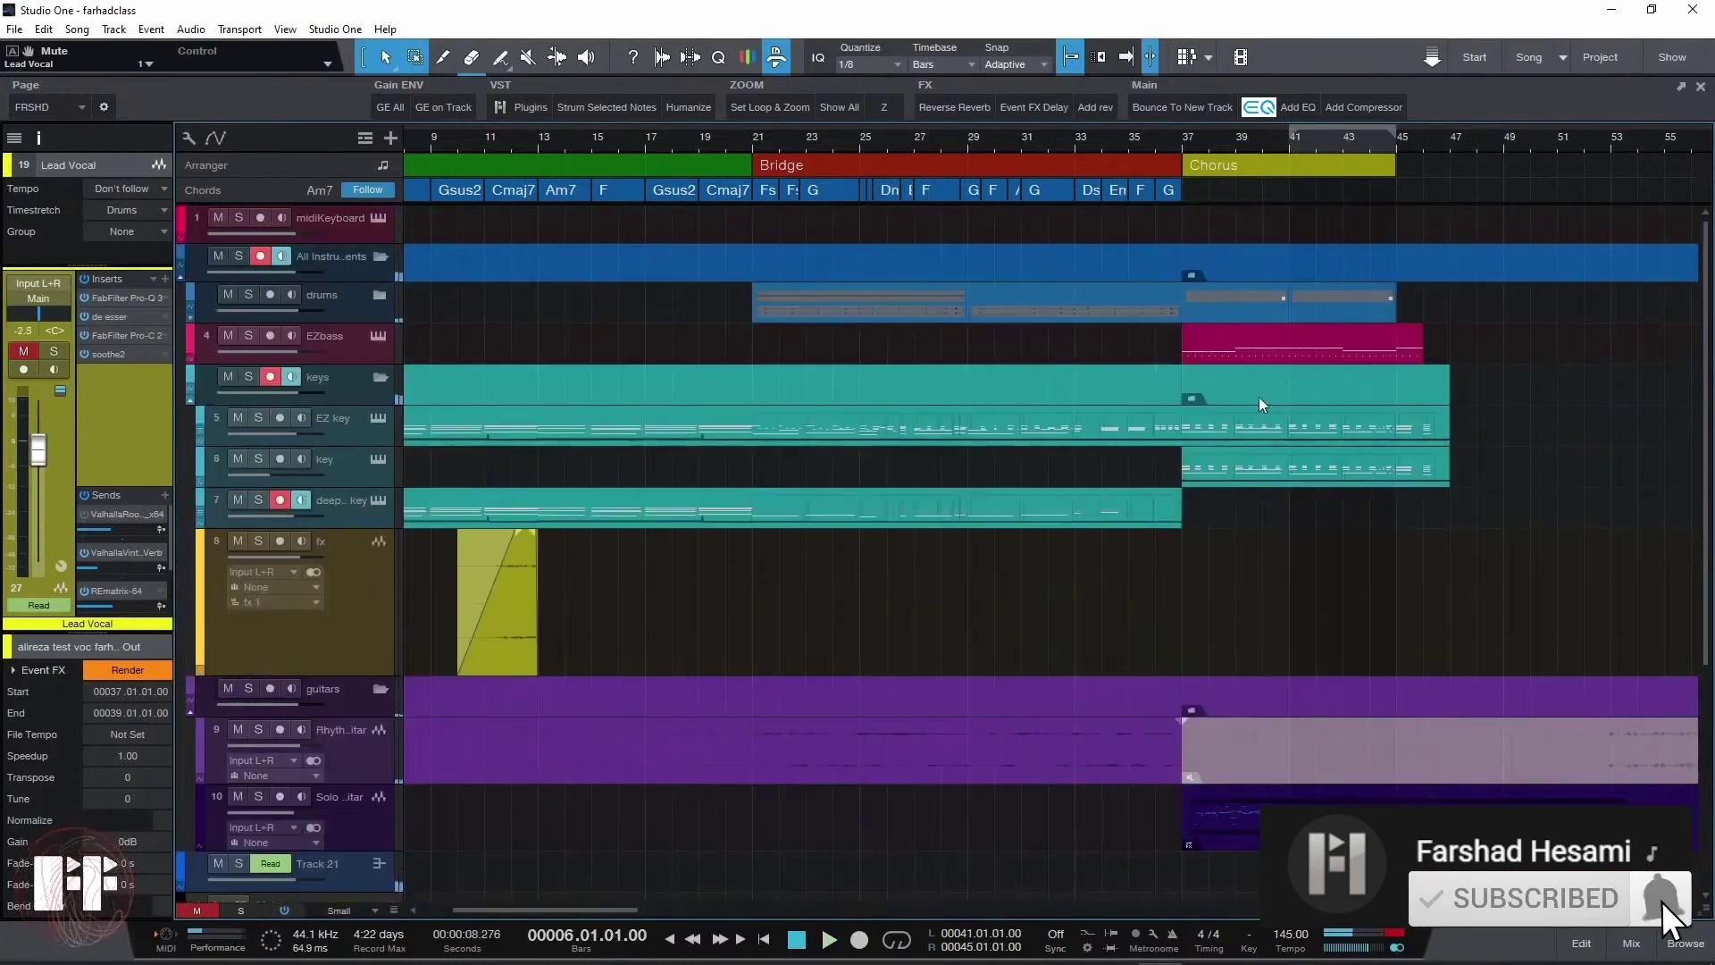
pyautogui.scroll(-2, 288, 643)
pyautogui.scroll(-5, 970, 690)
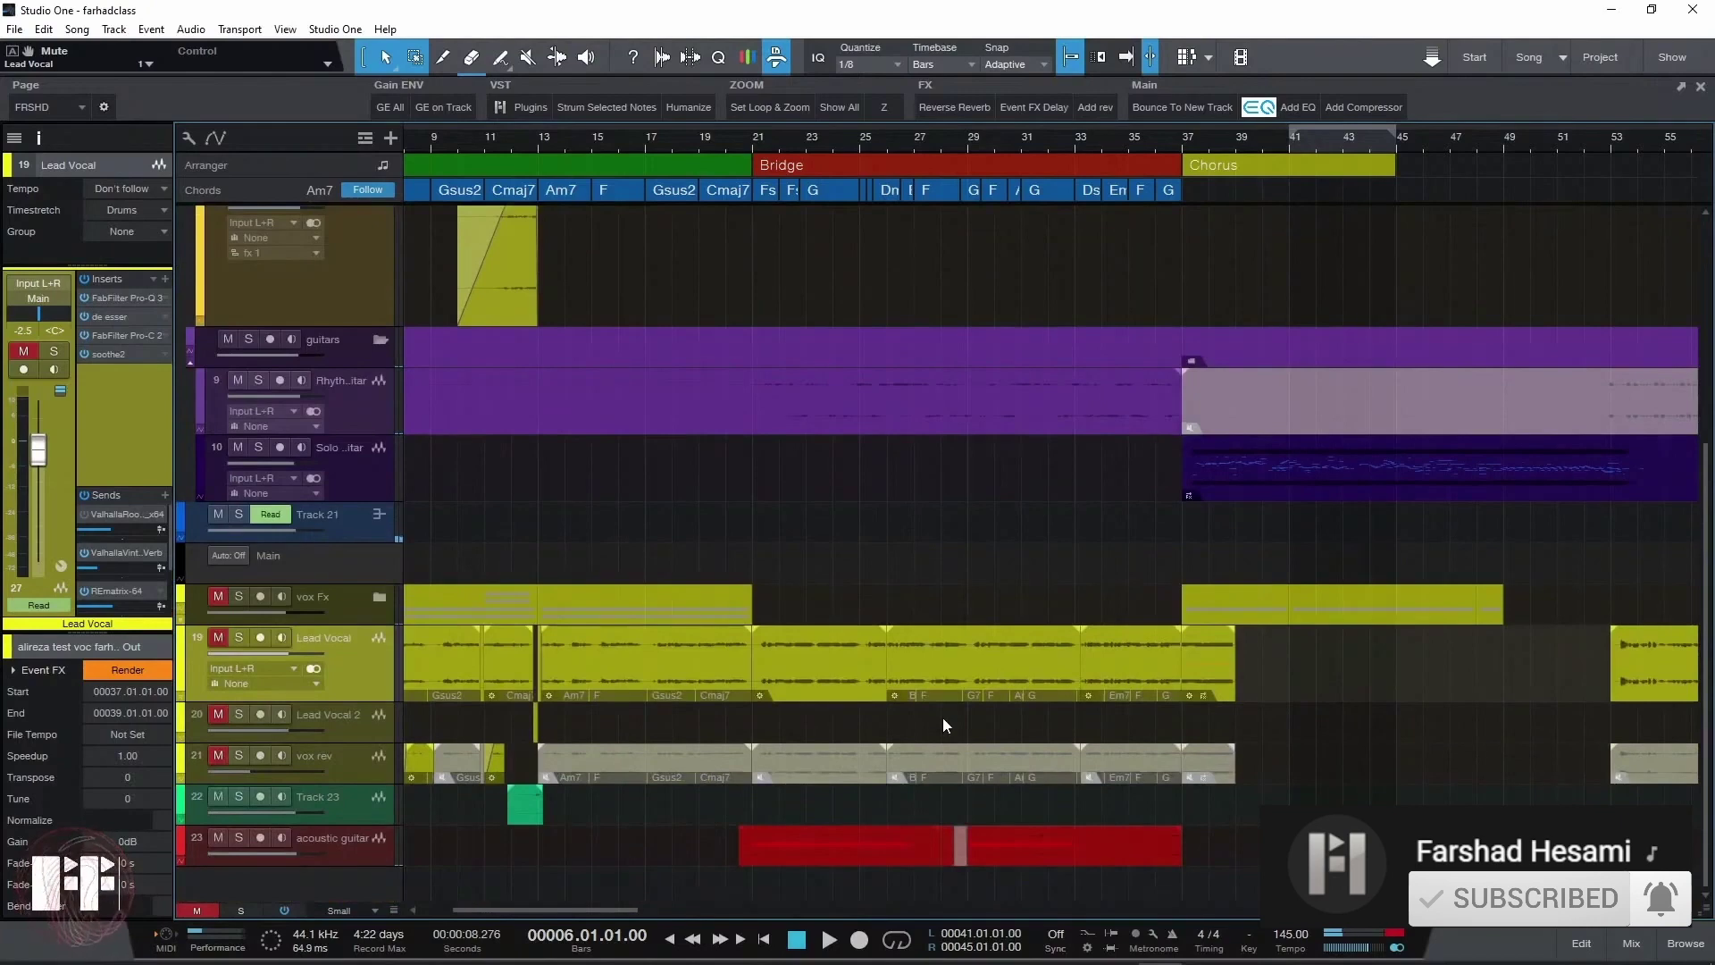
pyautogui.scroll(8, 965, 715)
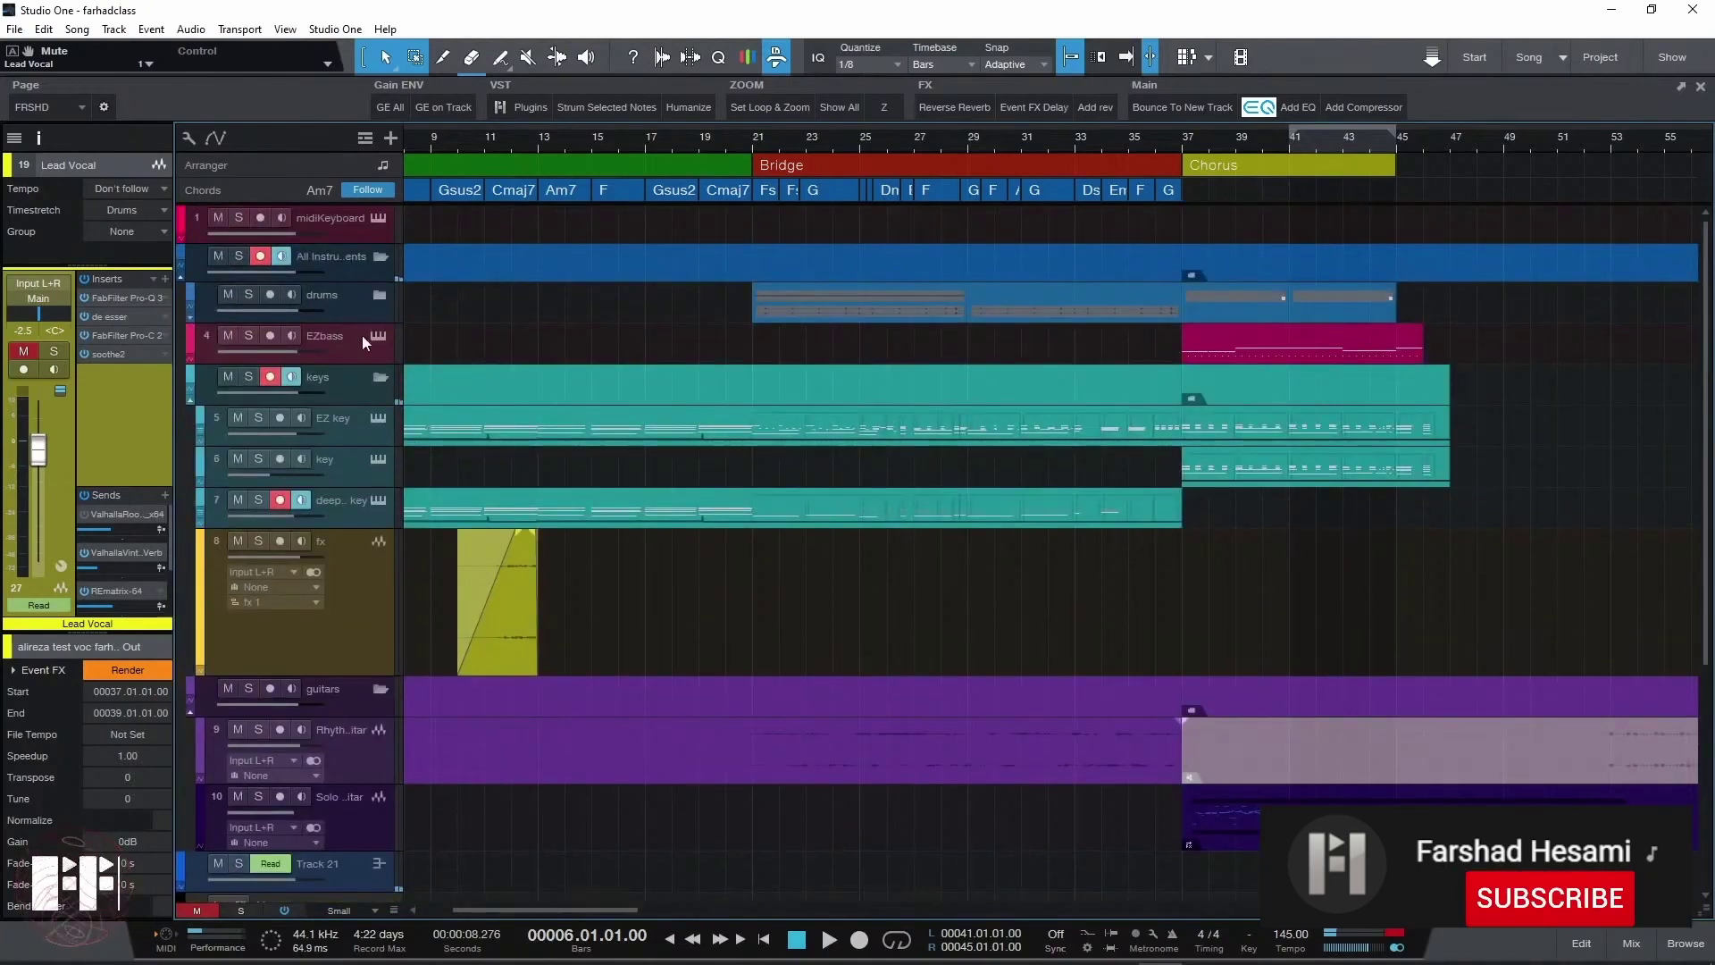
# Step: Expand the drums folder, select the filter drums track and solo it
pyautogui.click(380, 296)
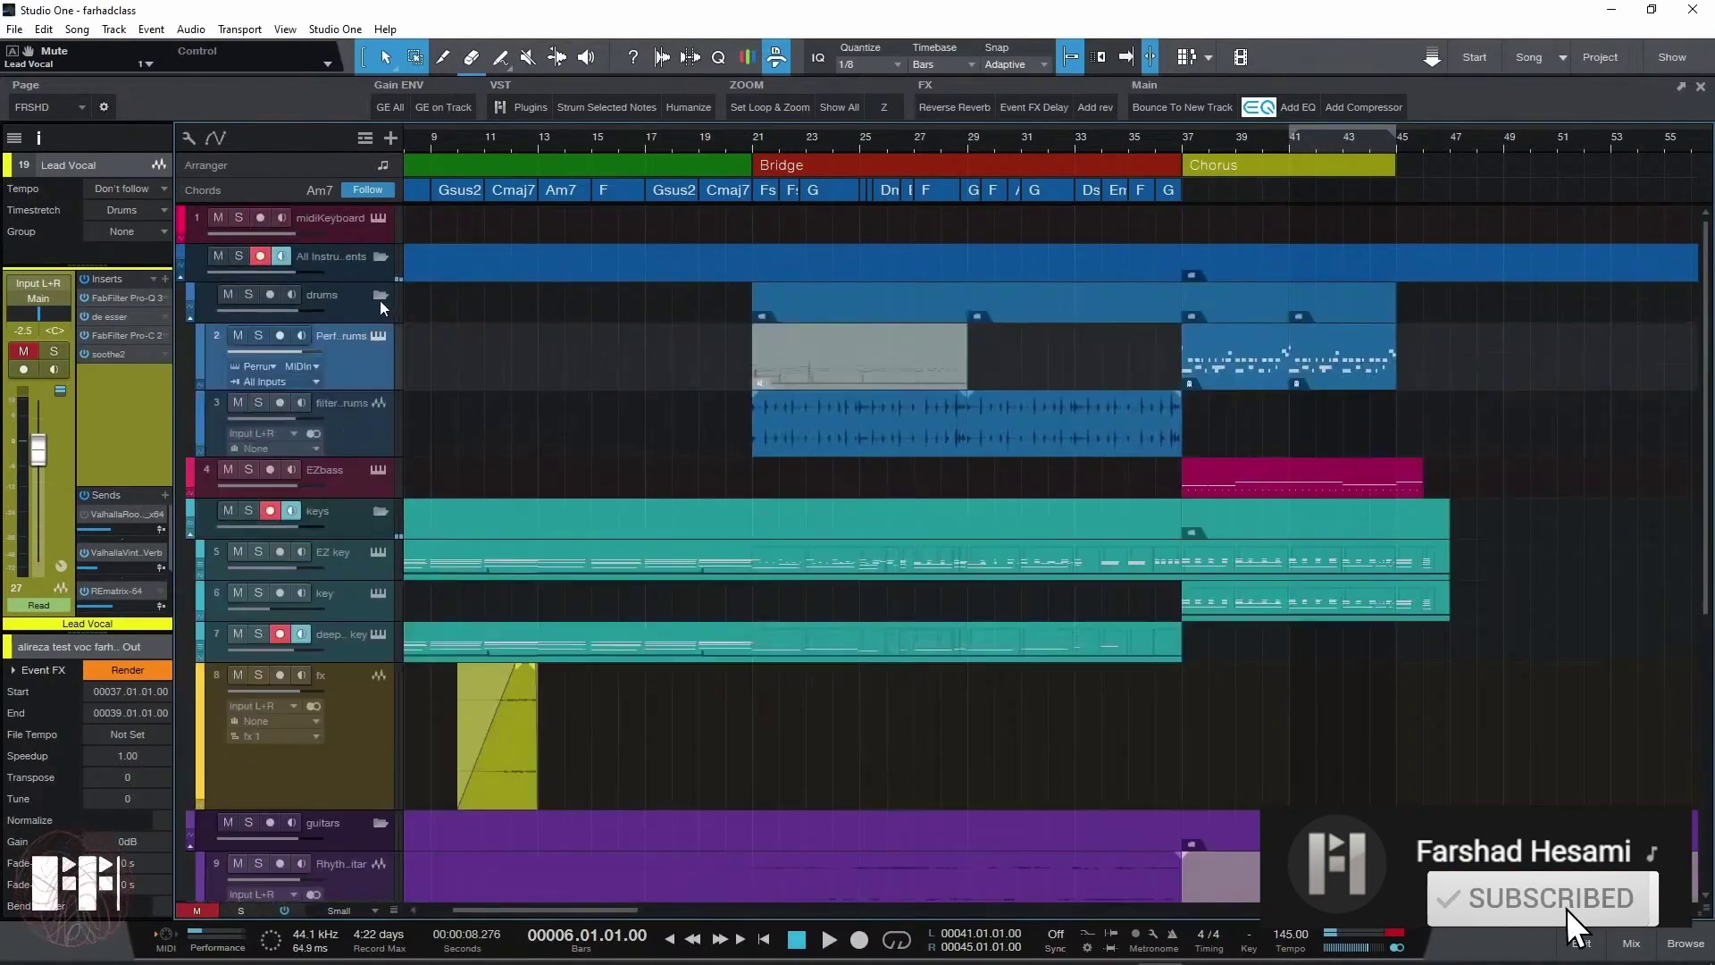
pyautogui.click(1215, 371)
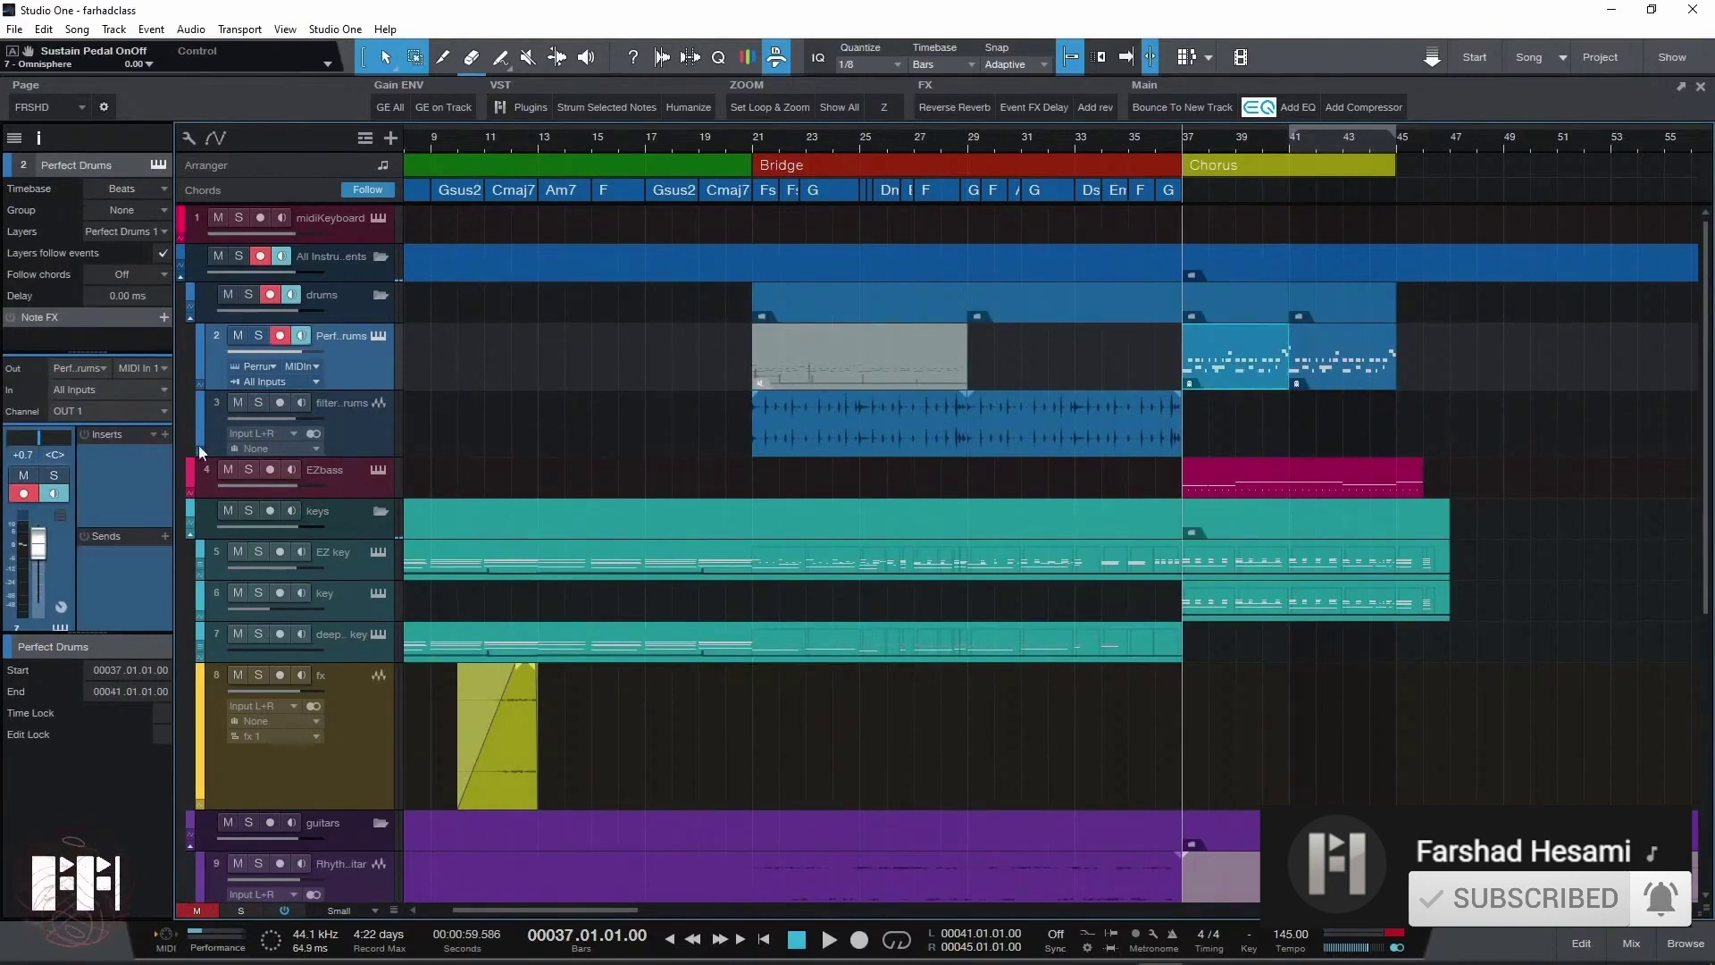
pyautogui.press('Down')
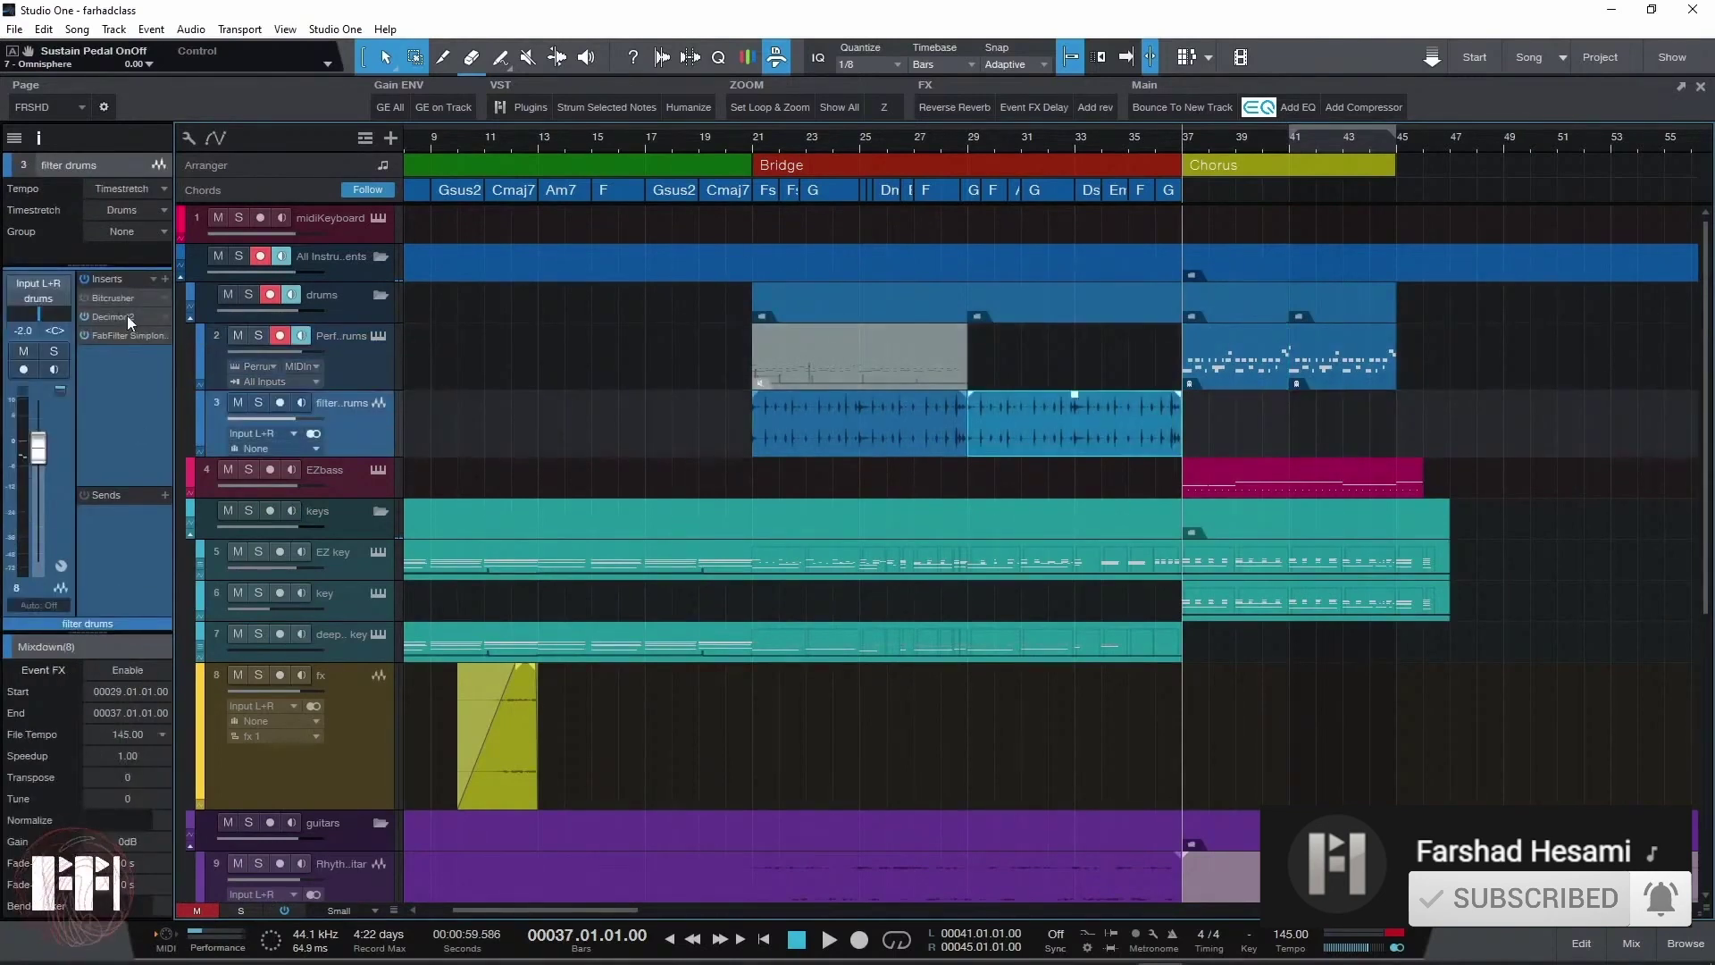
pyautogui.click(258, 402)
# Step: Play from the Bridge with FabFilter Simplon open and show automation lanes on every track
pyautogui.click(778, 164)
pyautogui.press('space')
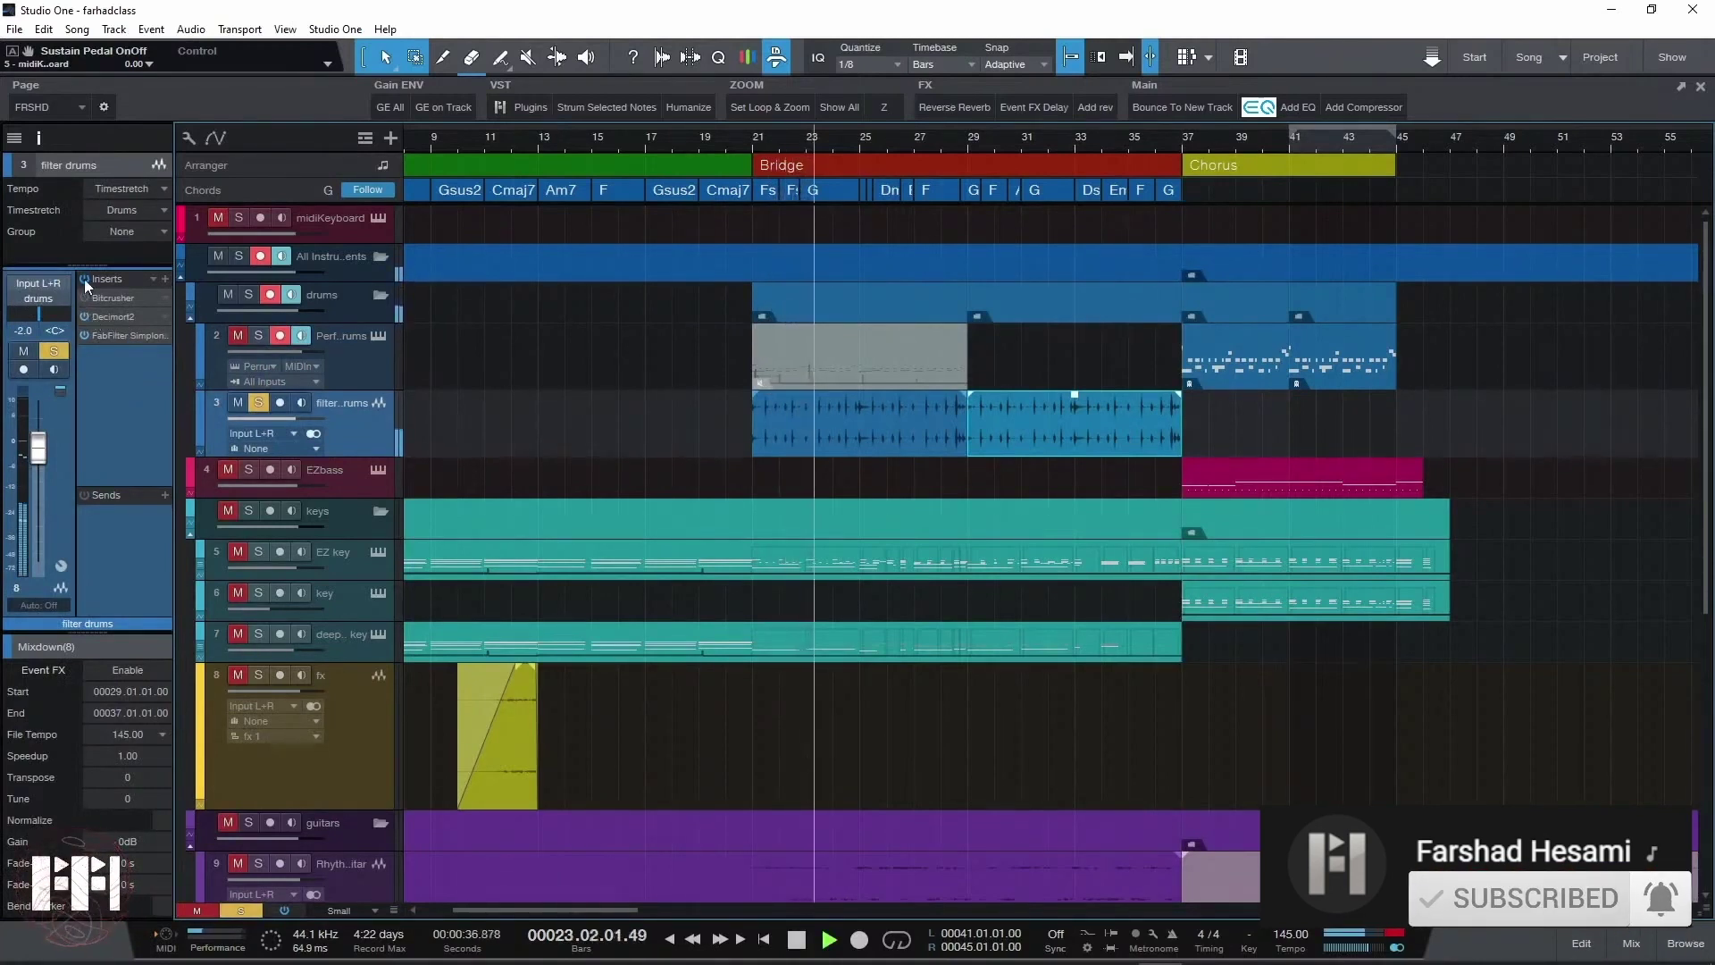
pyautogui.click(127, 338)
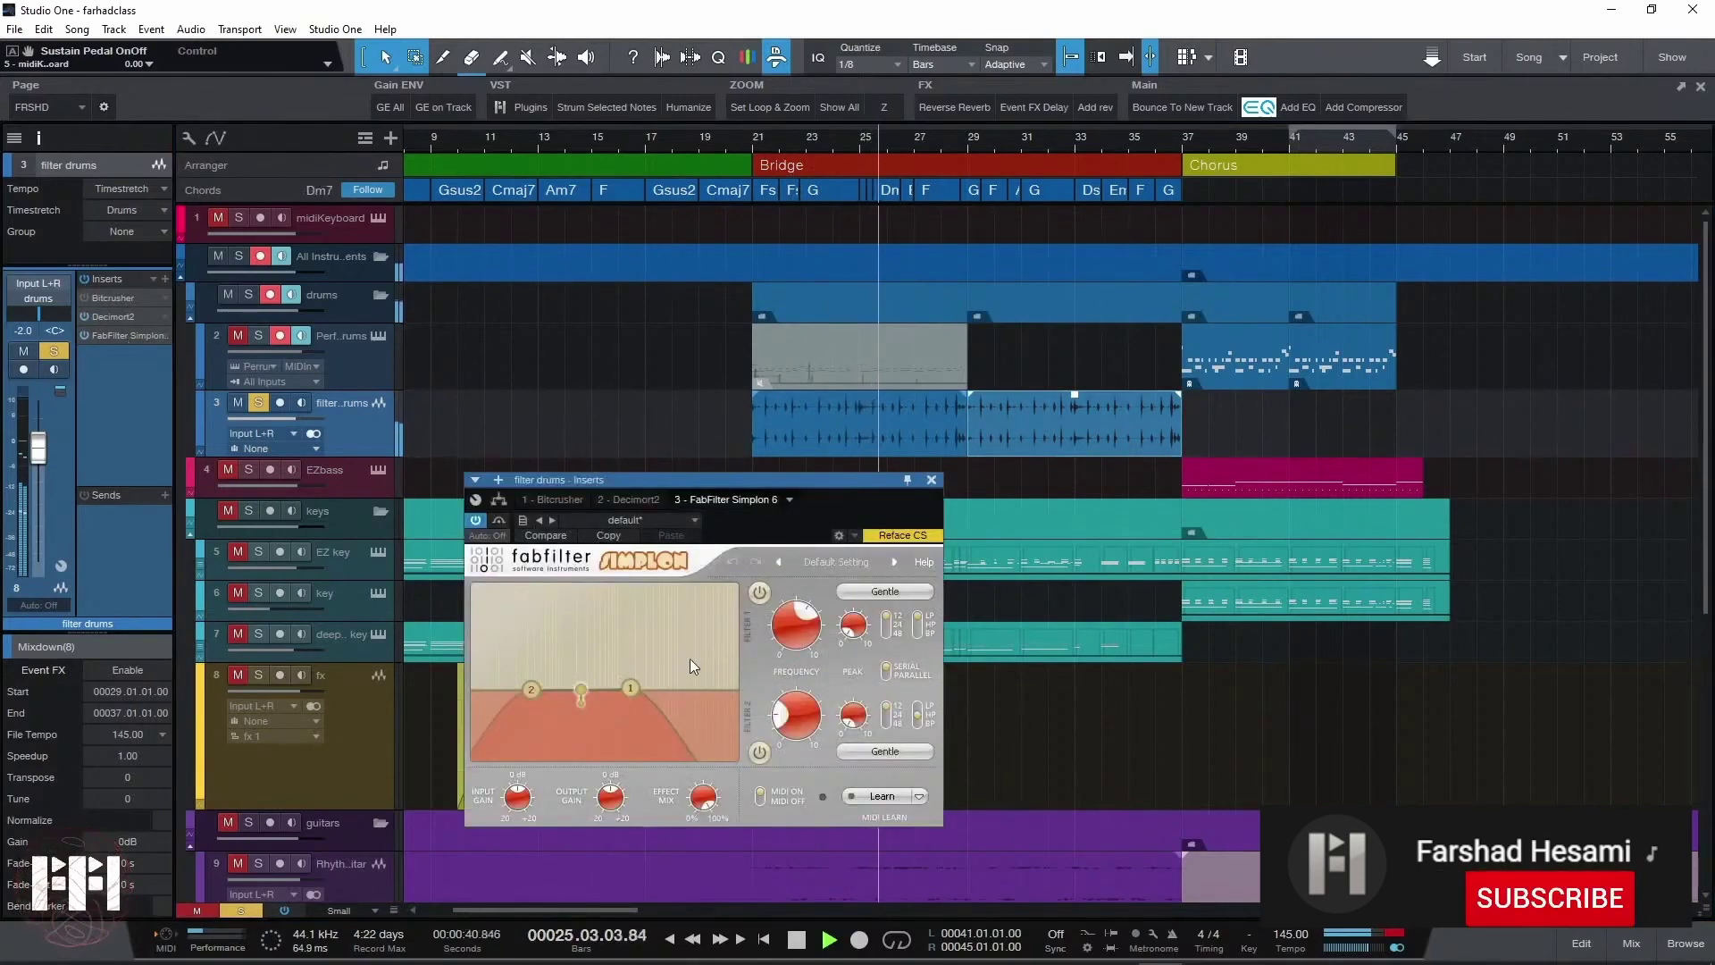
pyautogui.press('a')
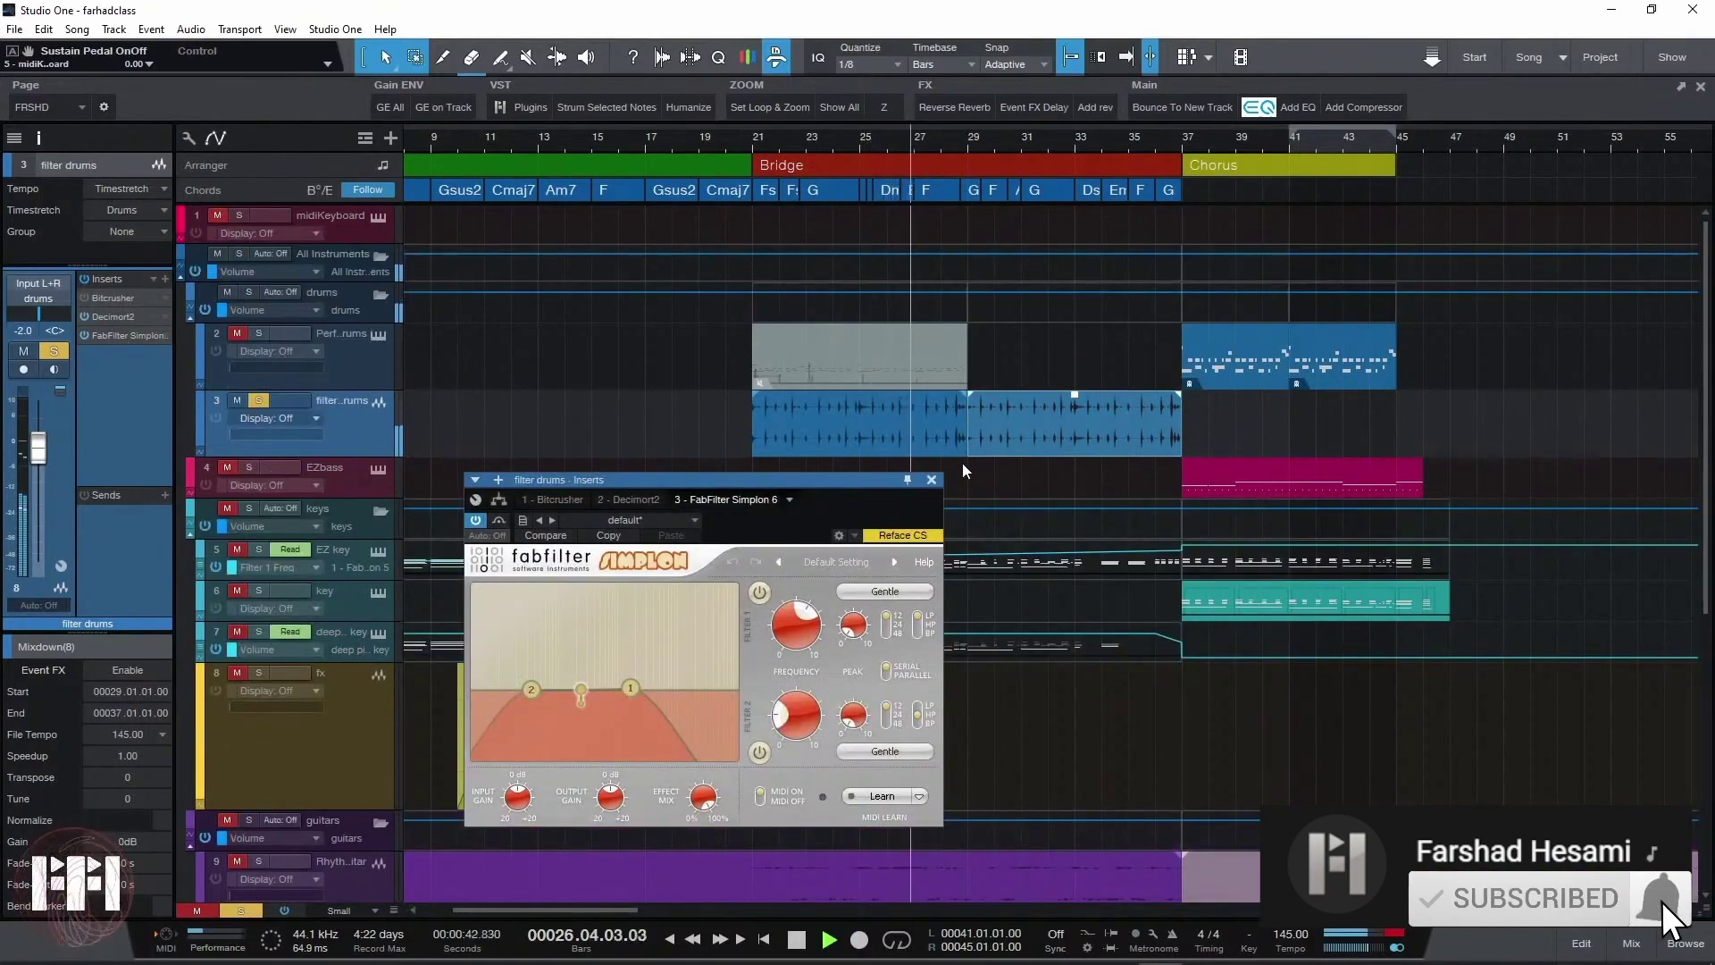
pyautogui.click(931, 479)
pyautogui.press('space')
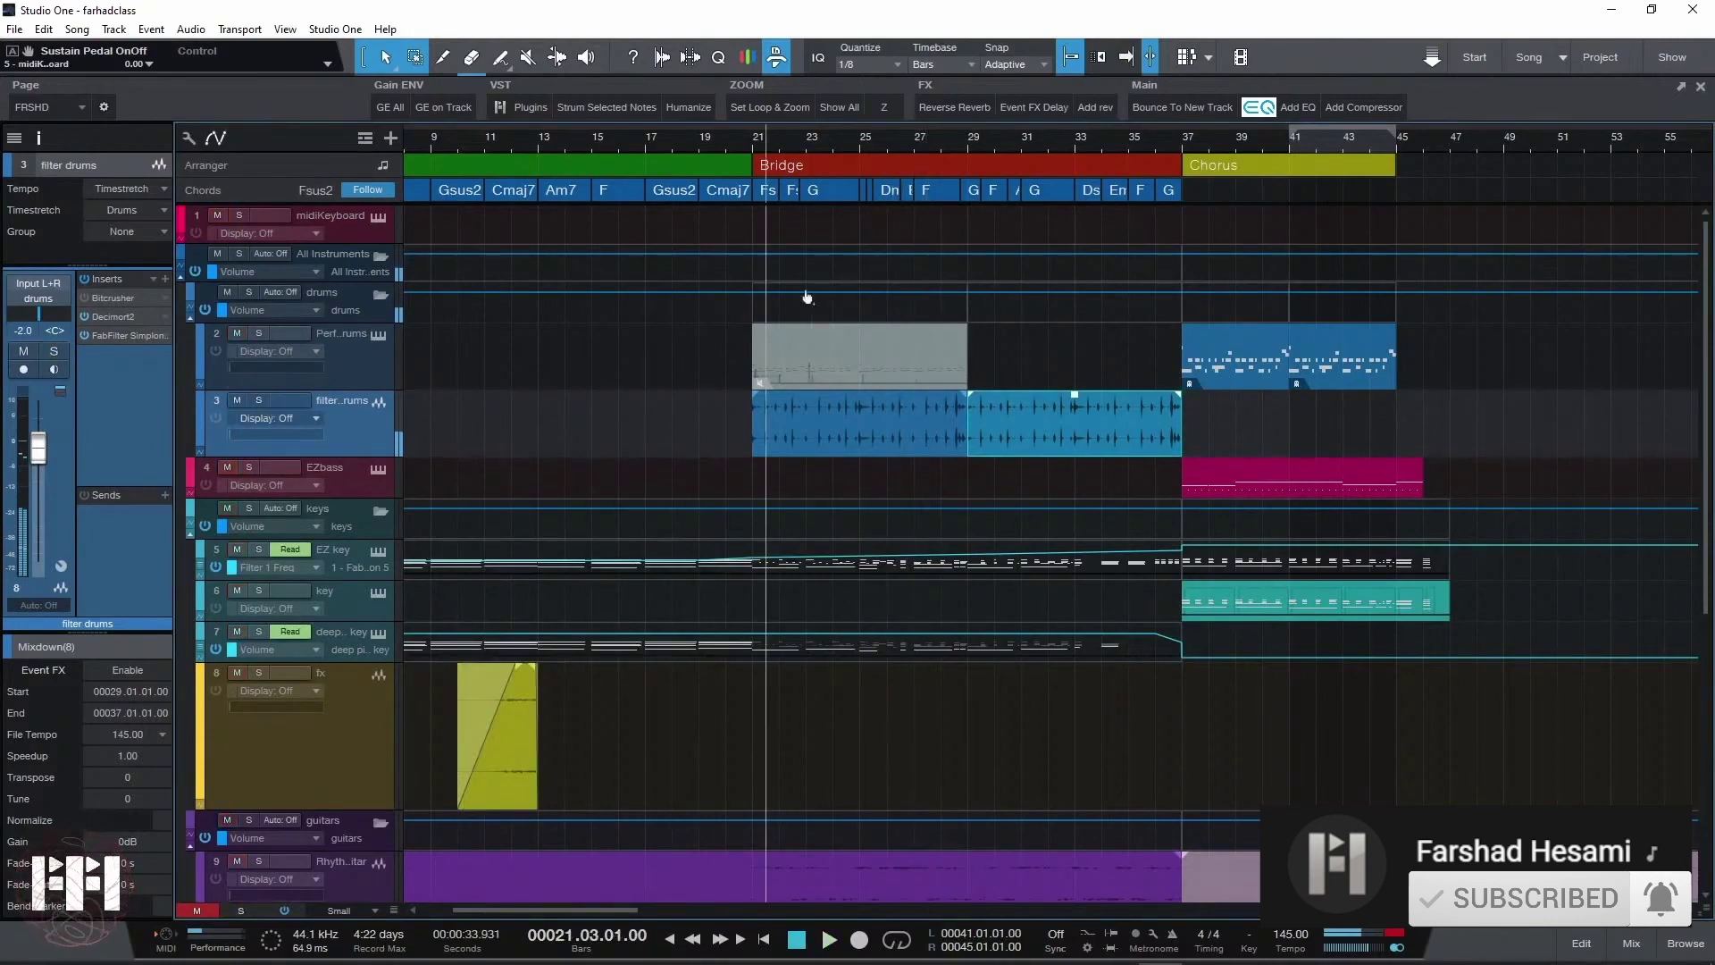
# Step: Watch the Listen Bus Pro-Q3 analyser while playing from bar 20, then select Output 1+2
pyautogui.click(748, 150)
pyautogui.press('F3')
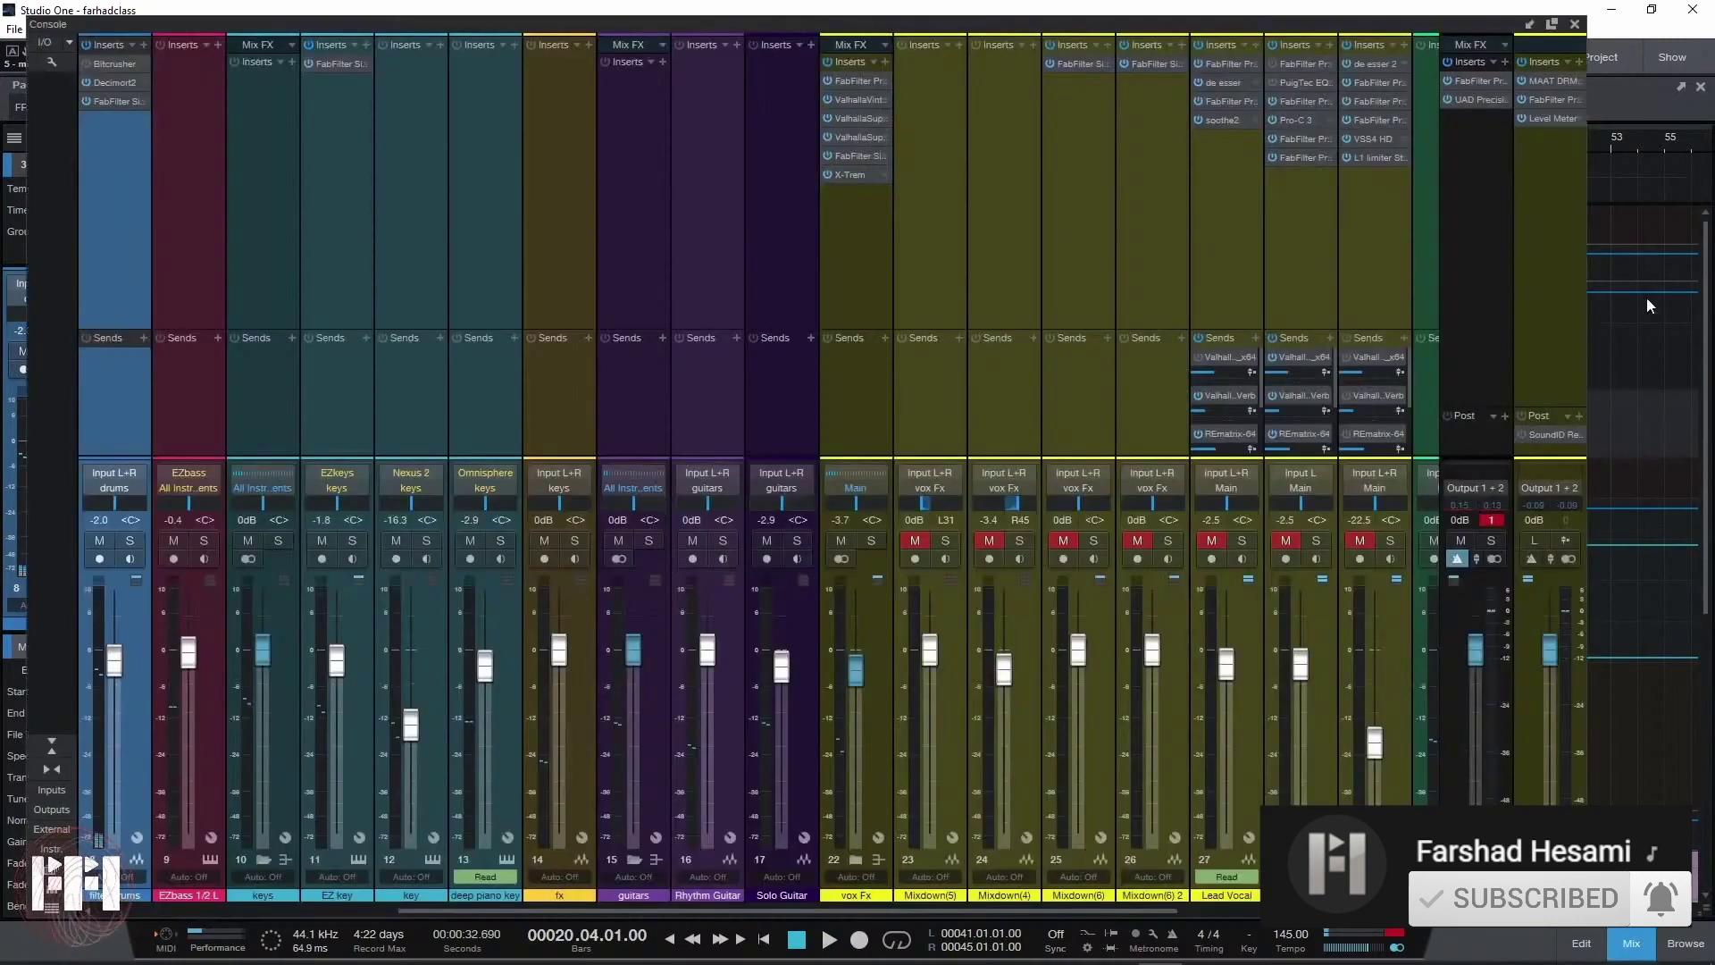
pyautogui.doubleClick(1556, 99)
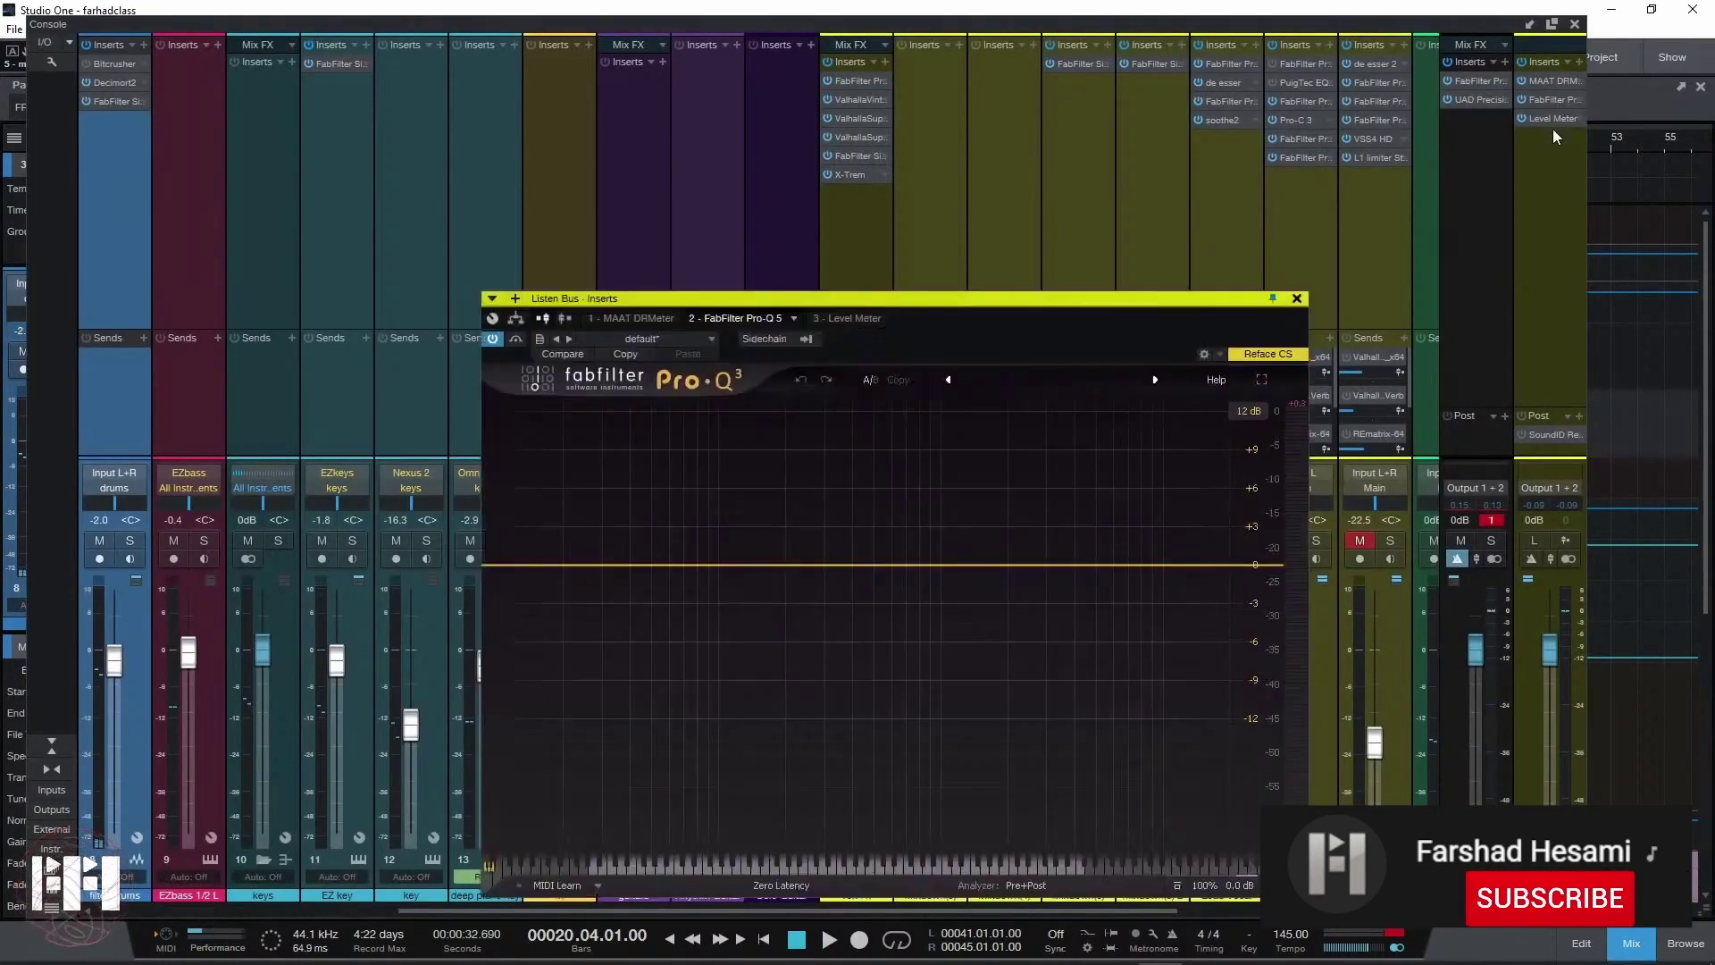
pyautogui.press('F3')
pyautogui.press('space')
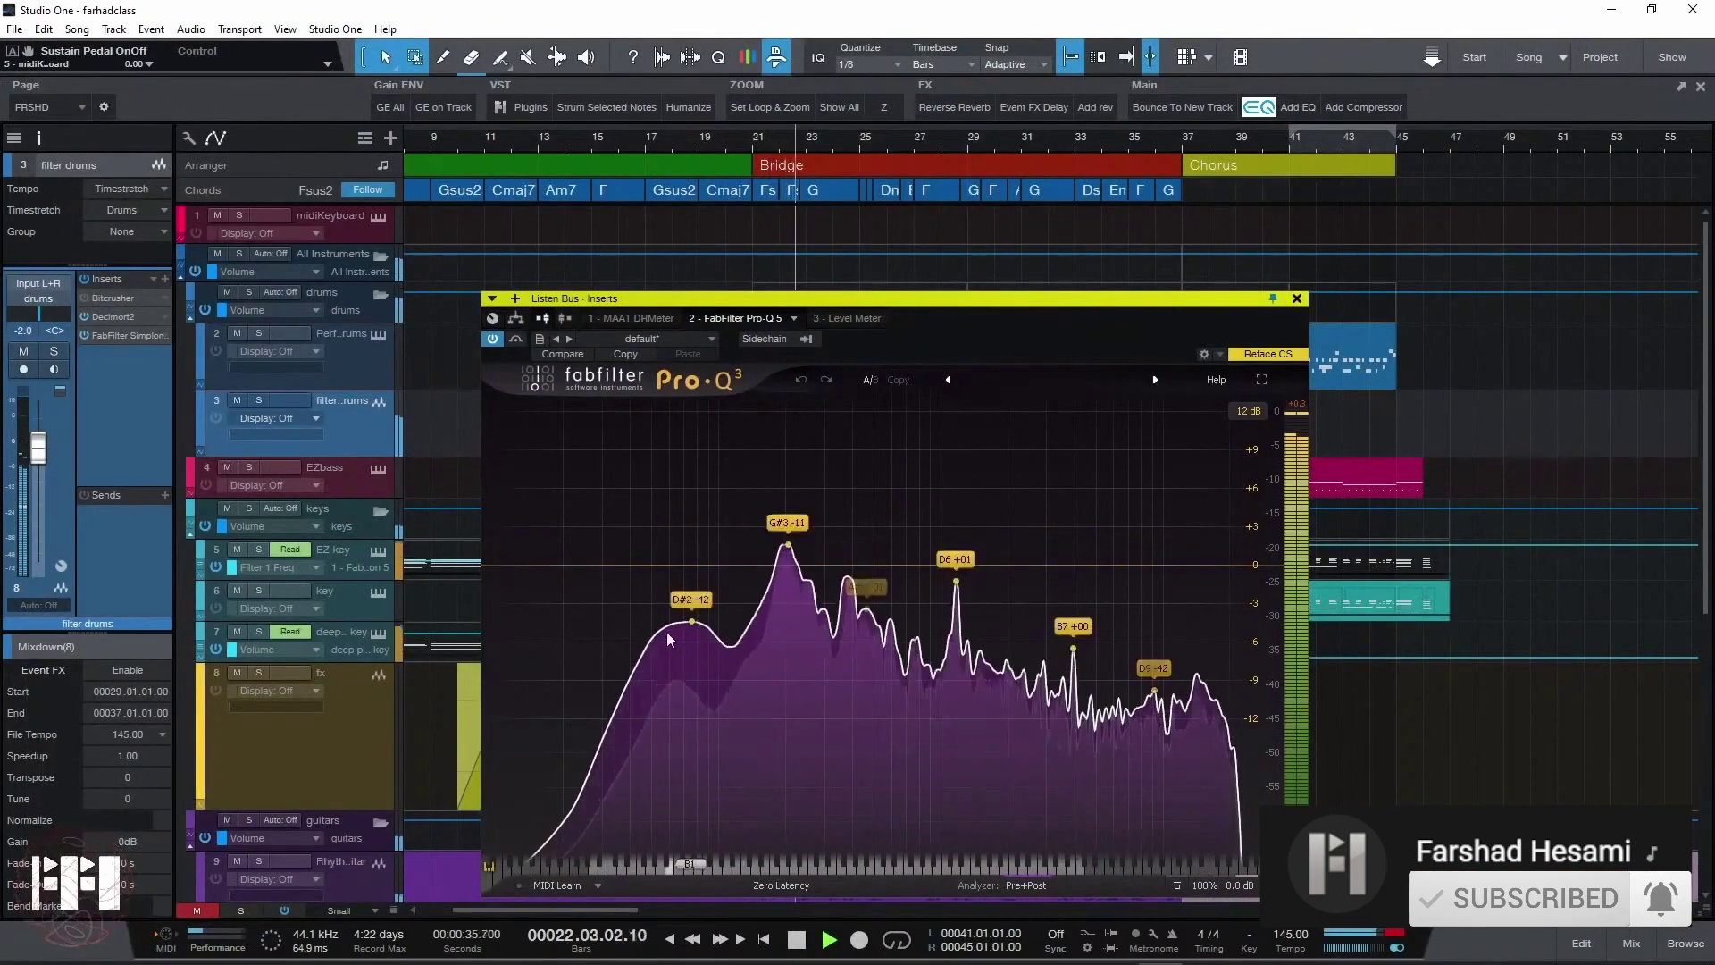
pyautogui.press('space')
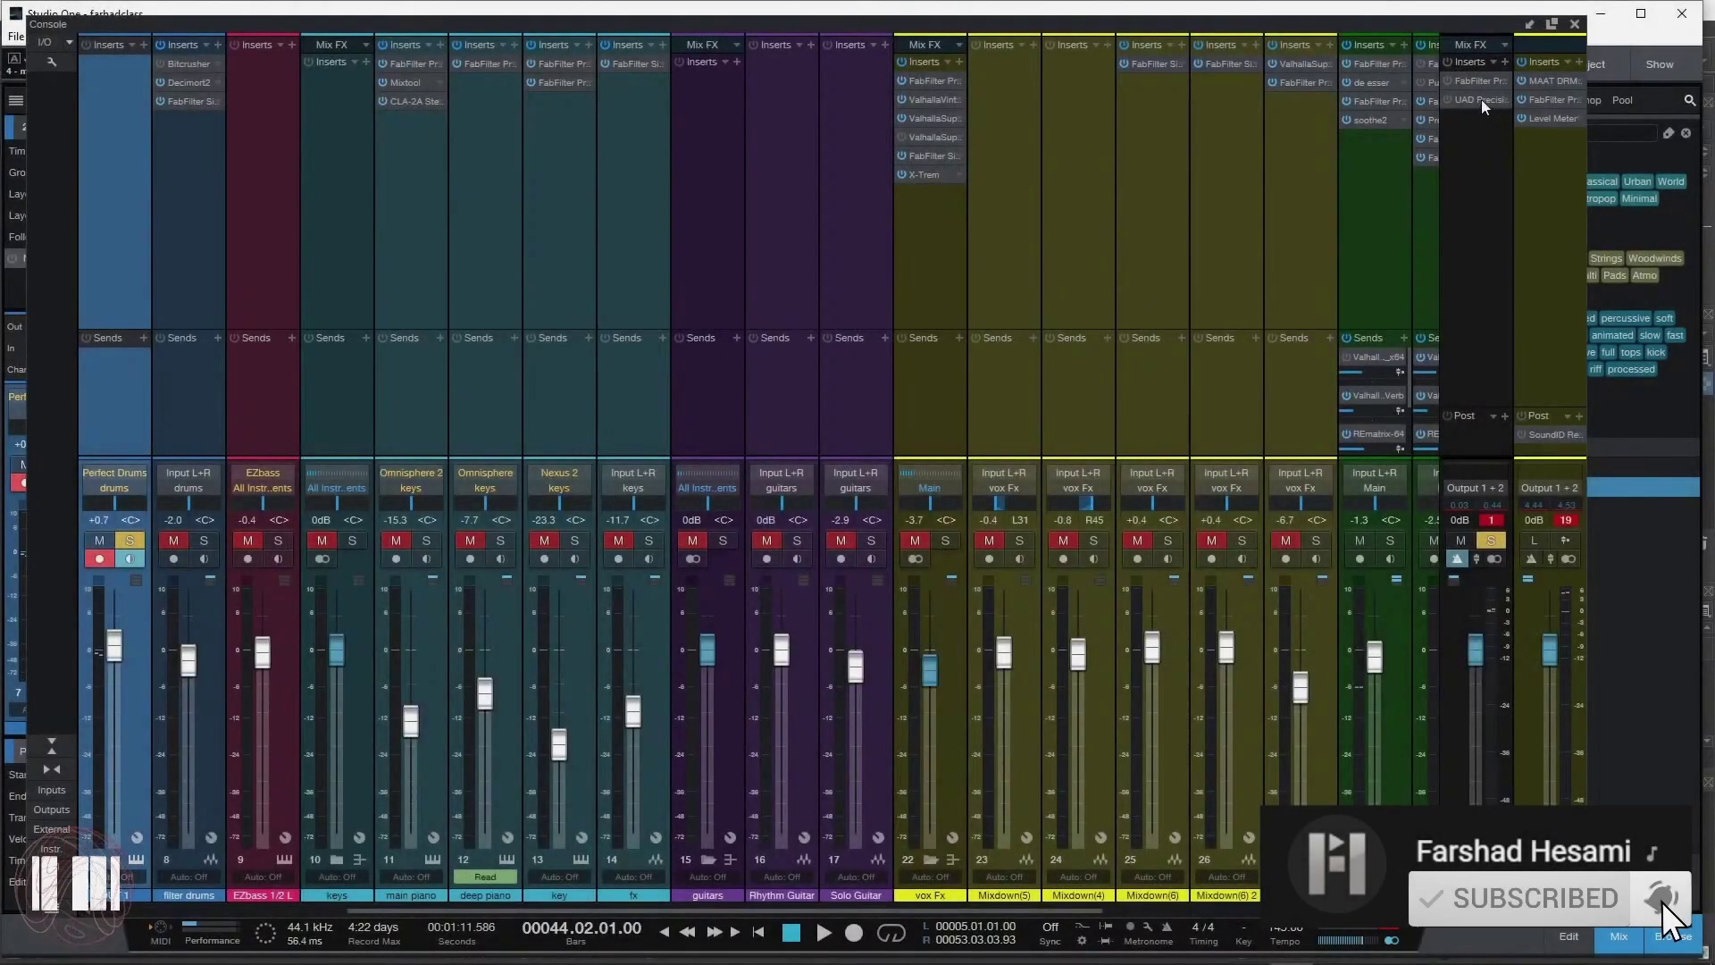
pyautogui.click(1487, 112)
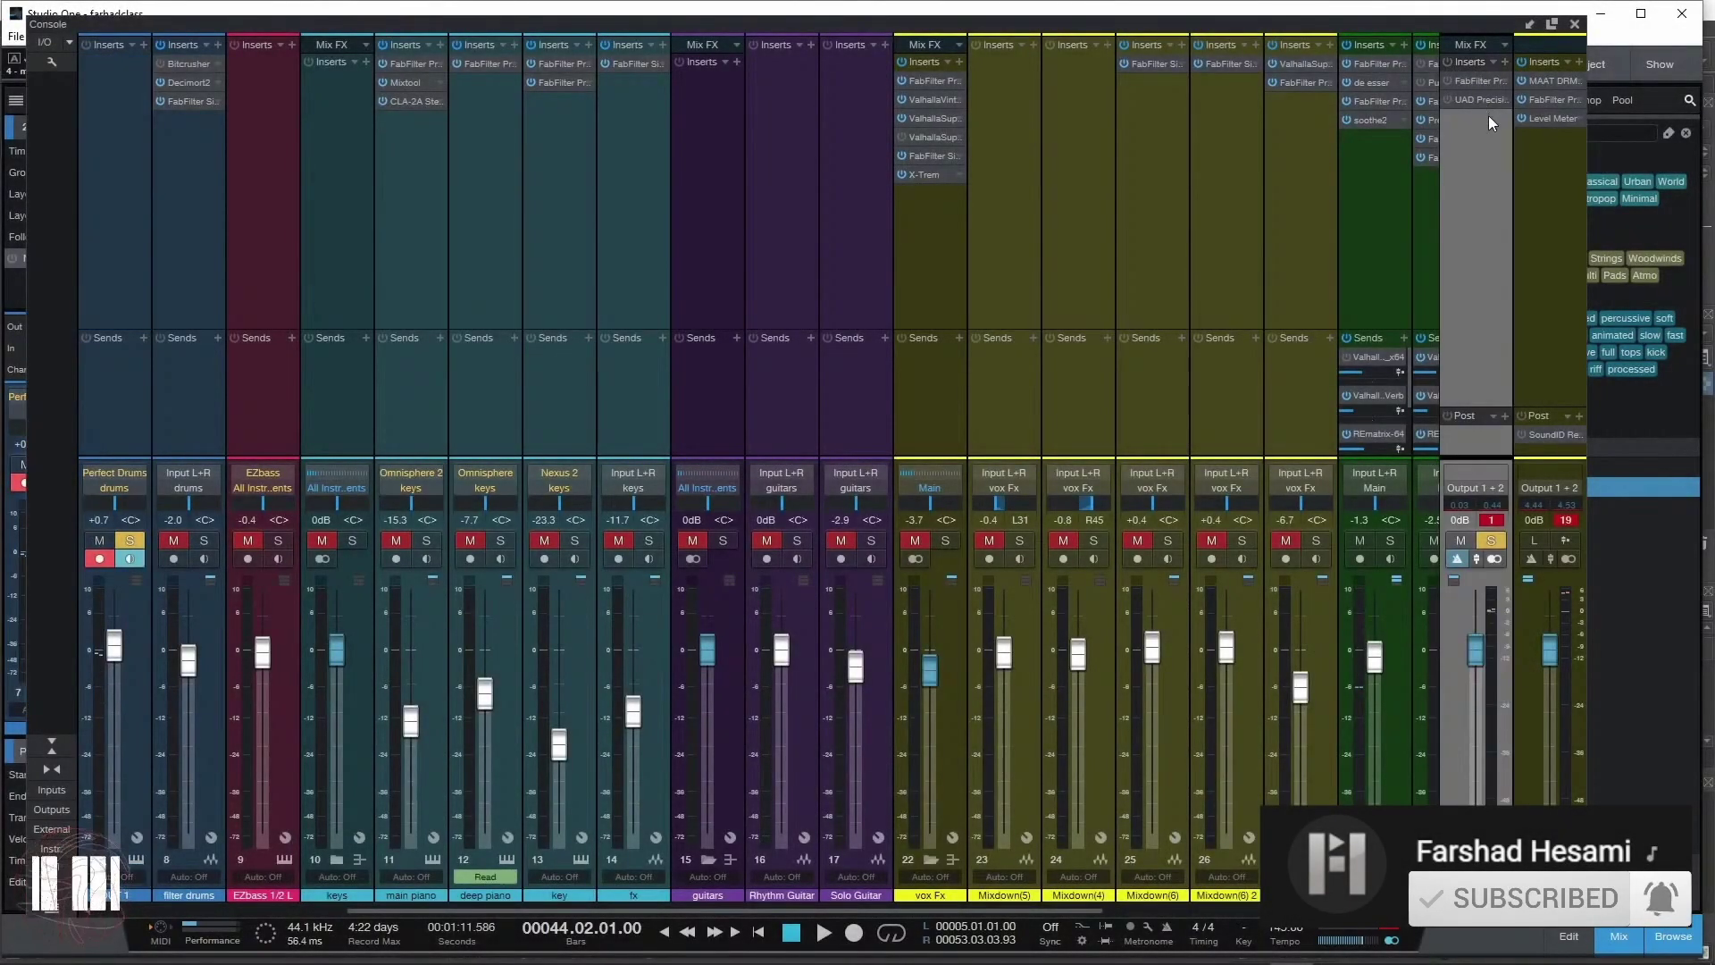
# Step: Insert FabFilter Pro-L 2 on the Main output channel, found by searching '-l', and check its meters
pyautogui.click(1504, 62)
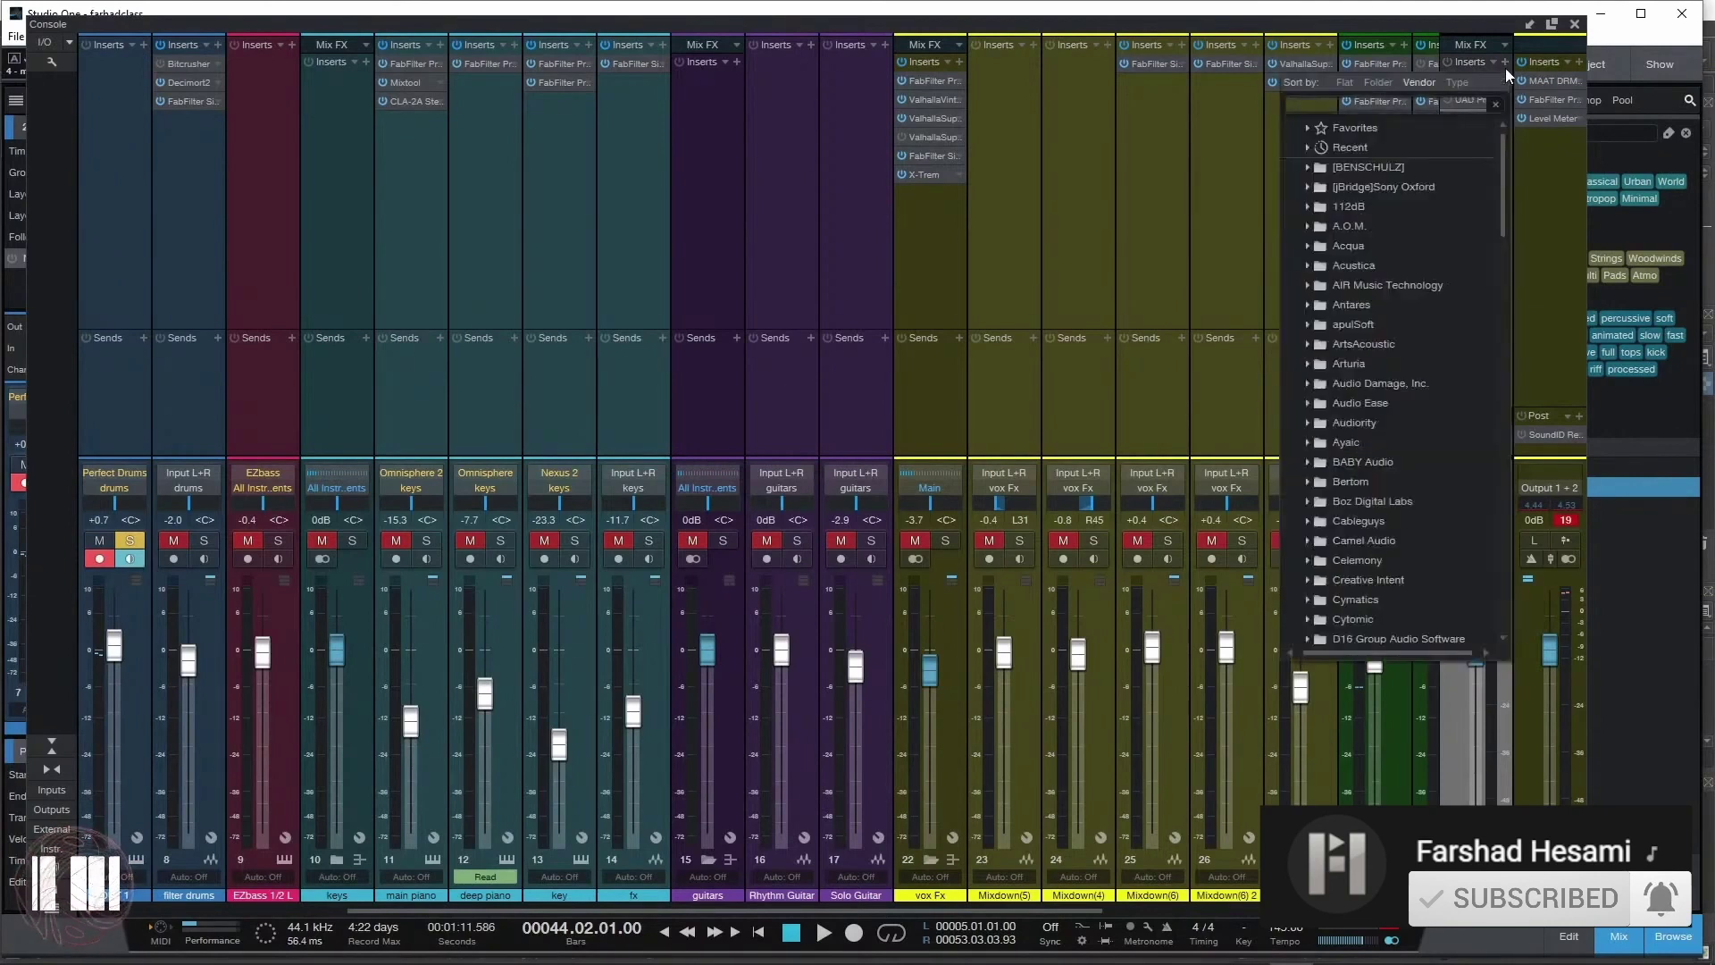
pyautogui.write('-l')
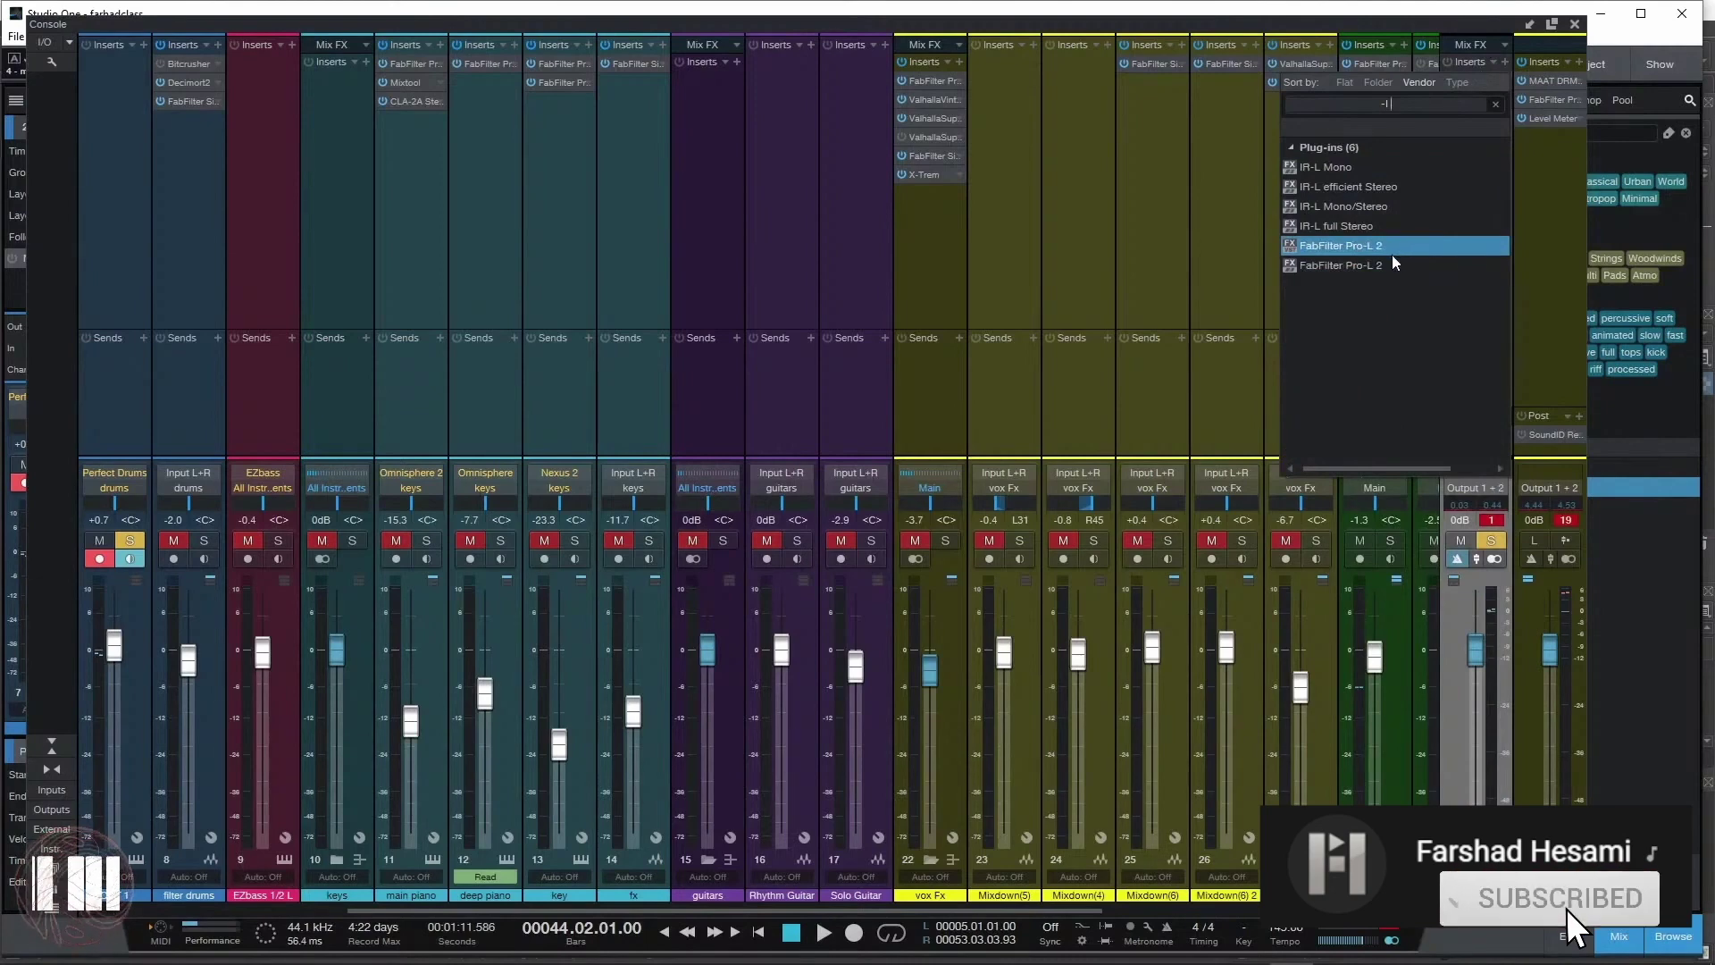
pyautogui.doubleClick(1391, 254)
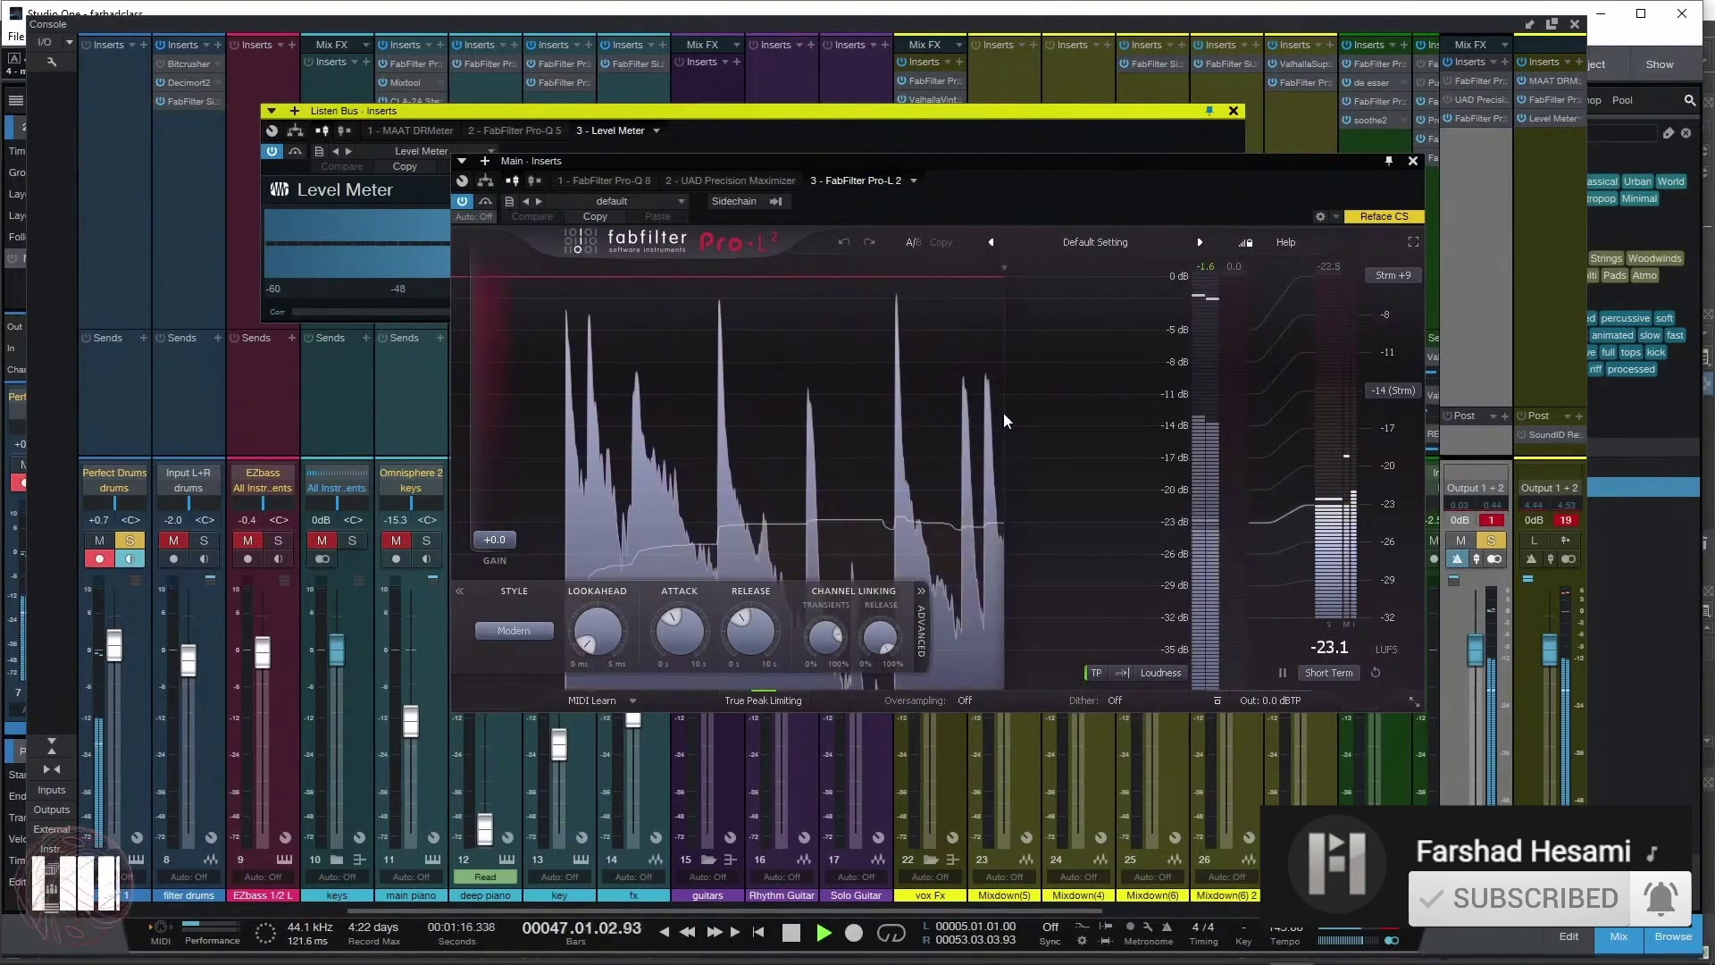
pyautogui.press('space')
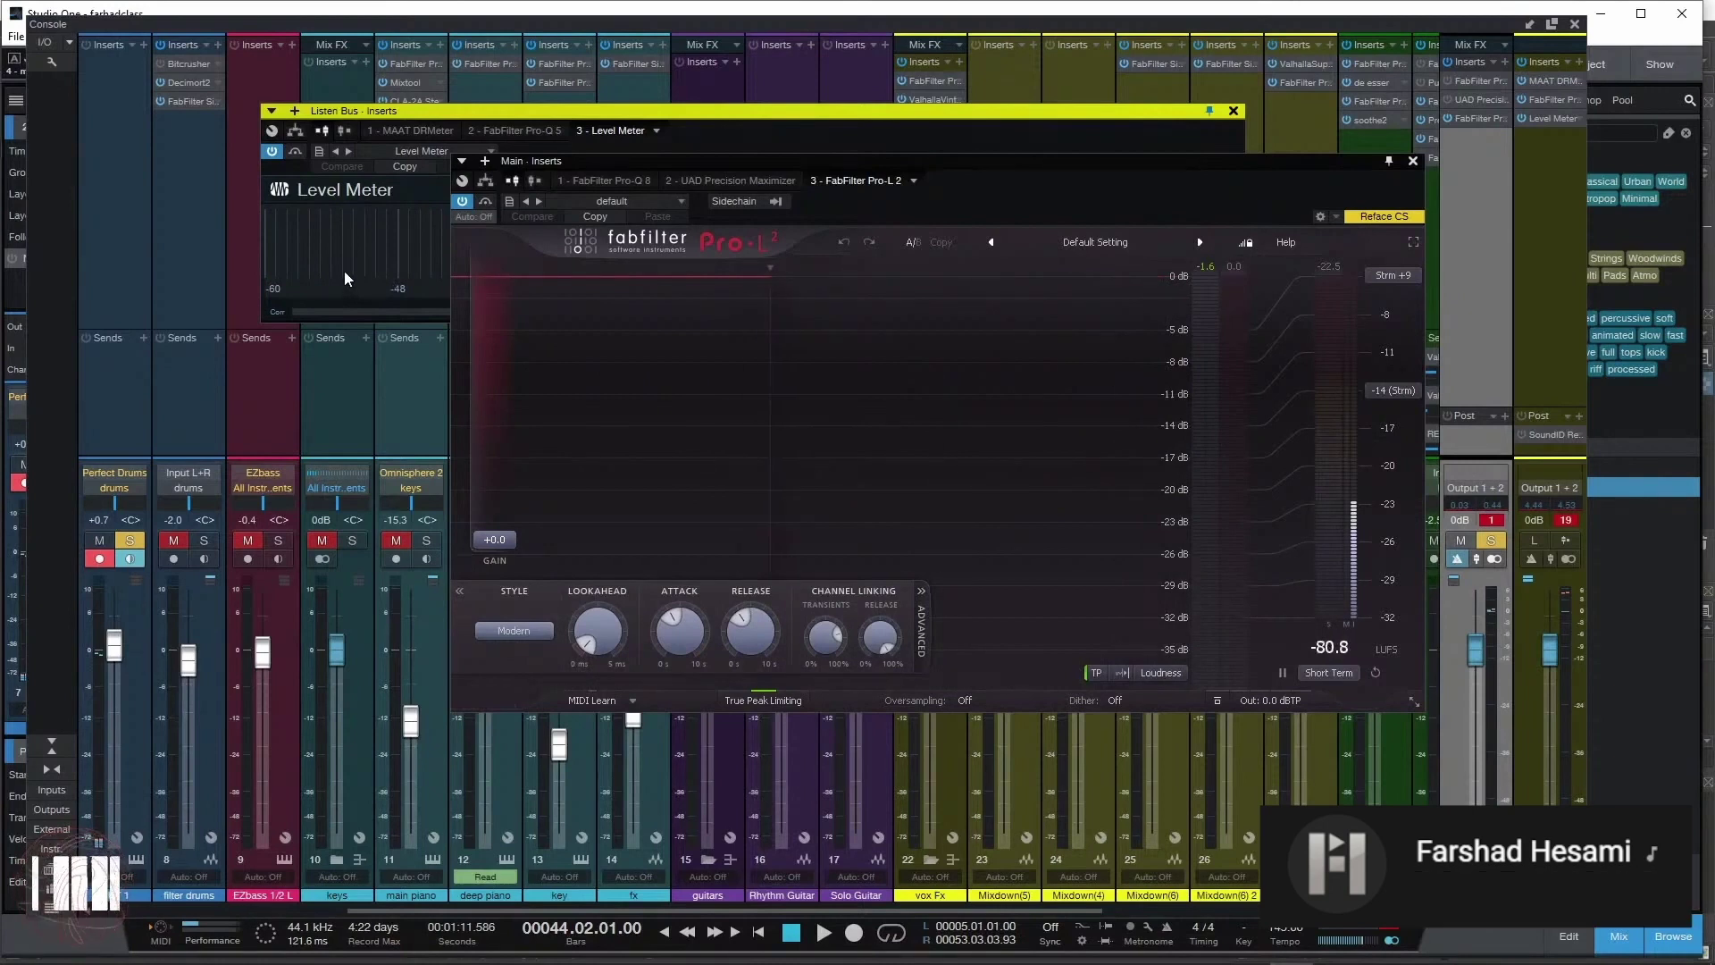
pyautogui.moveTo(344, 267)
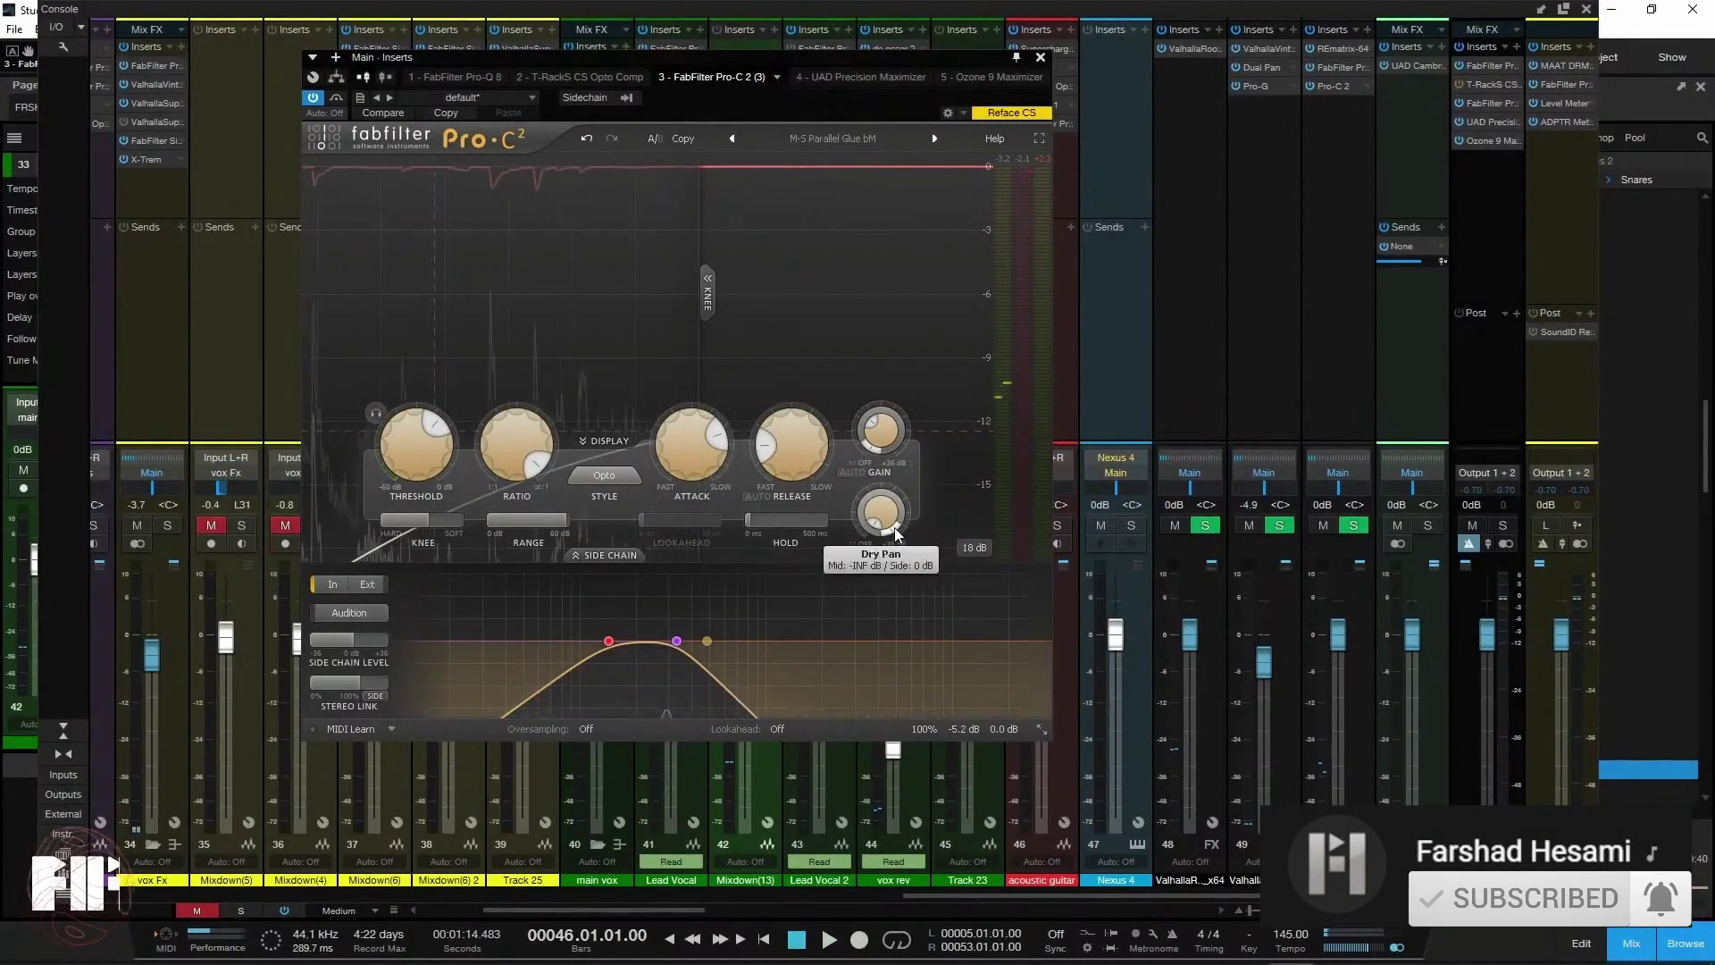
# Step: Set the Main bus Pro-C 2 dry gain near -2.65 dB and wet gain to +0.50 dB
pyautogui.moveTo(893, 515)
pyautogui.moveTo(890, 458)
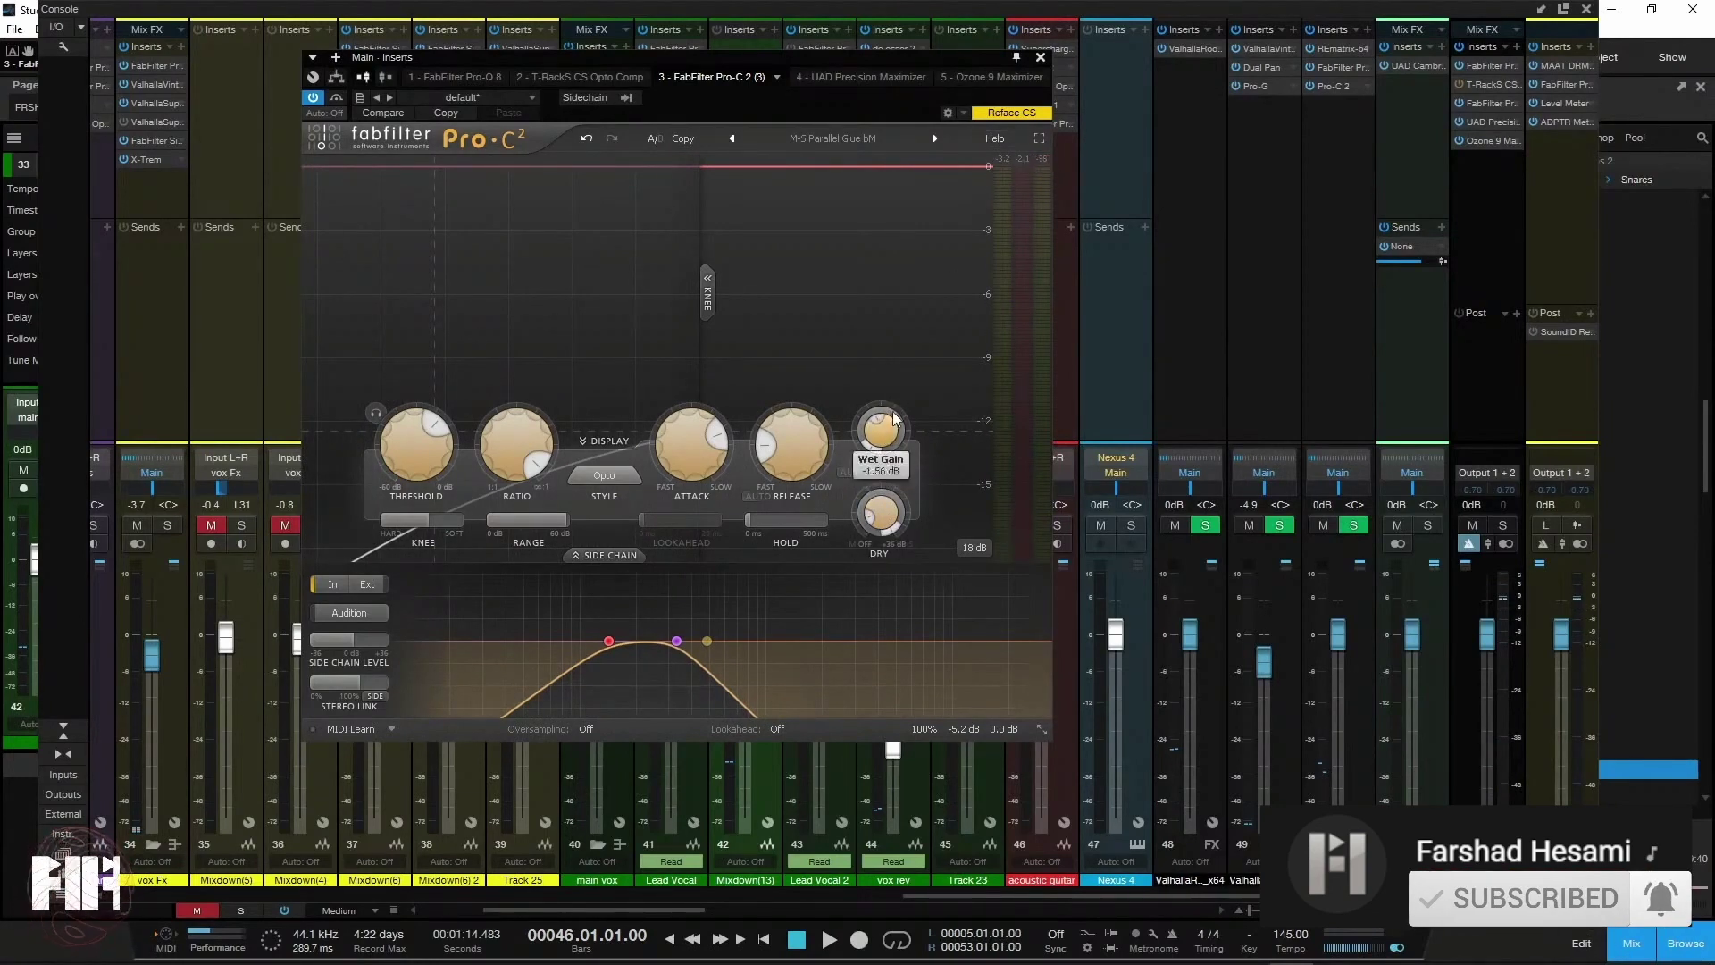
pyautogui.press('space')
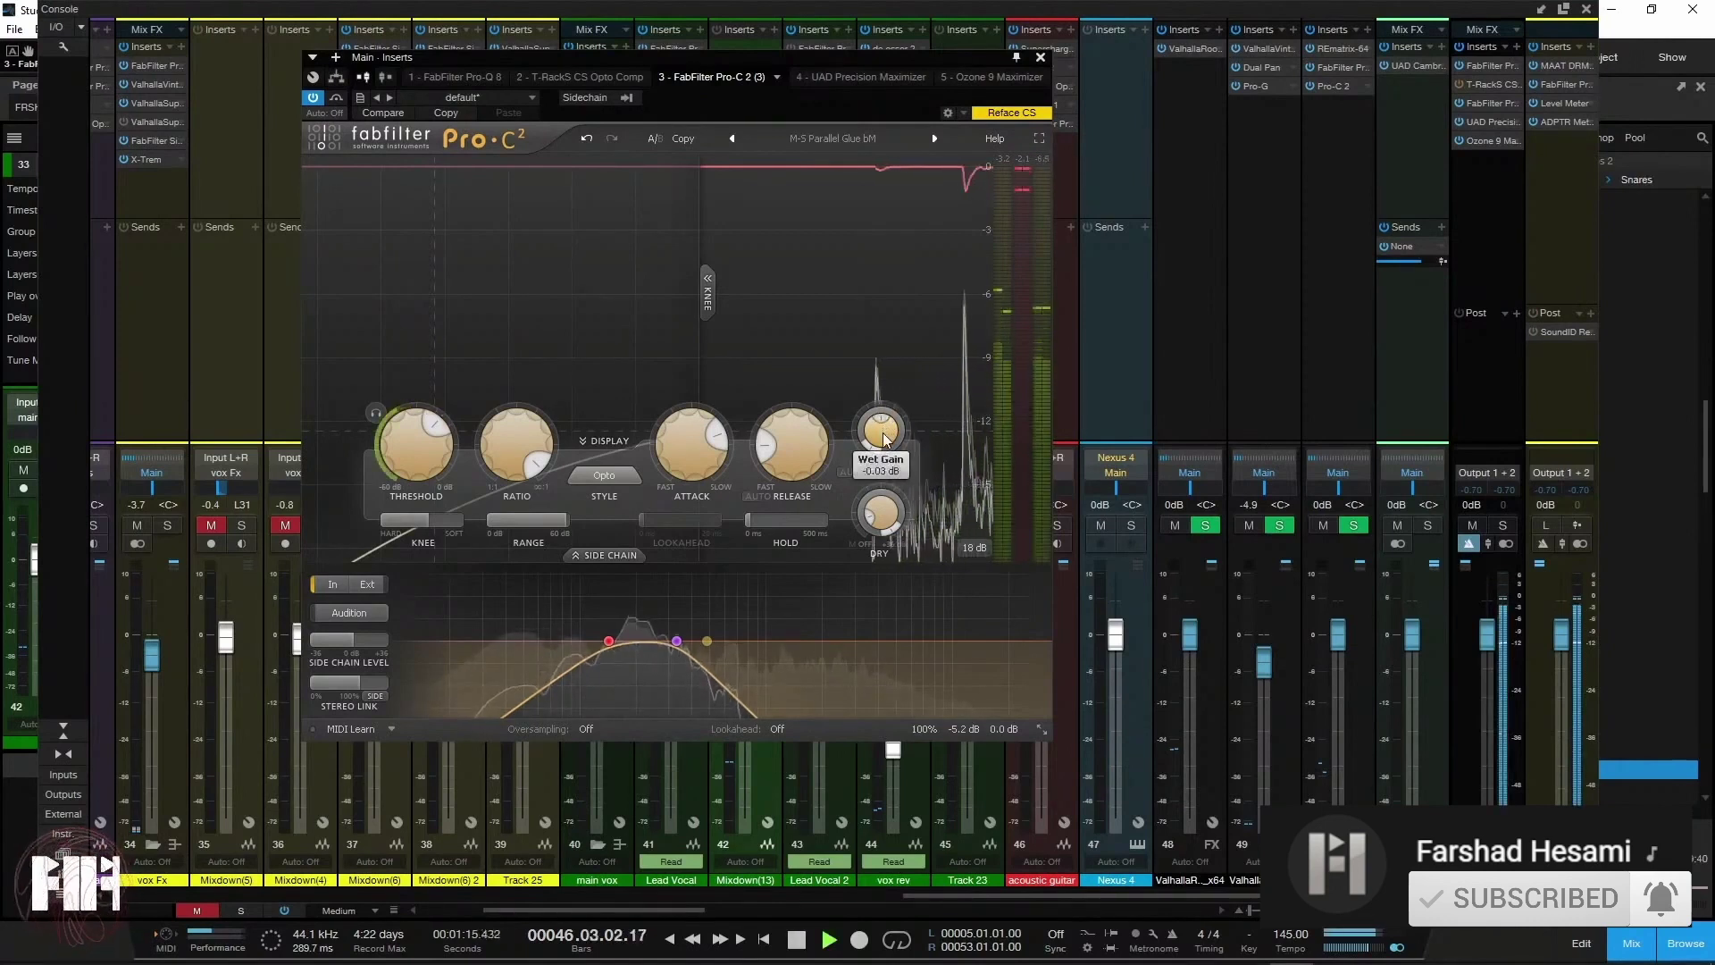
pyautogui.moveTo(884, 487); pyautogui.dragTo(883, 449)
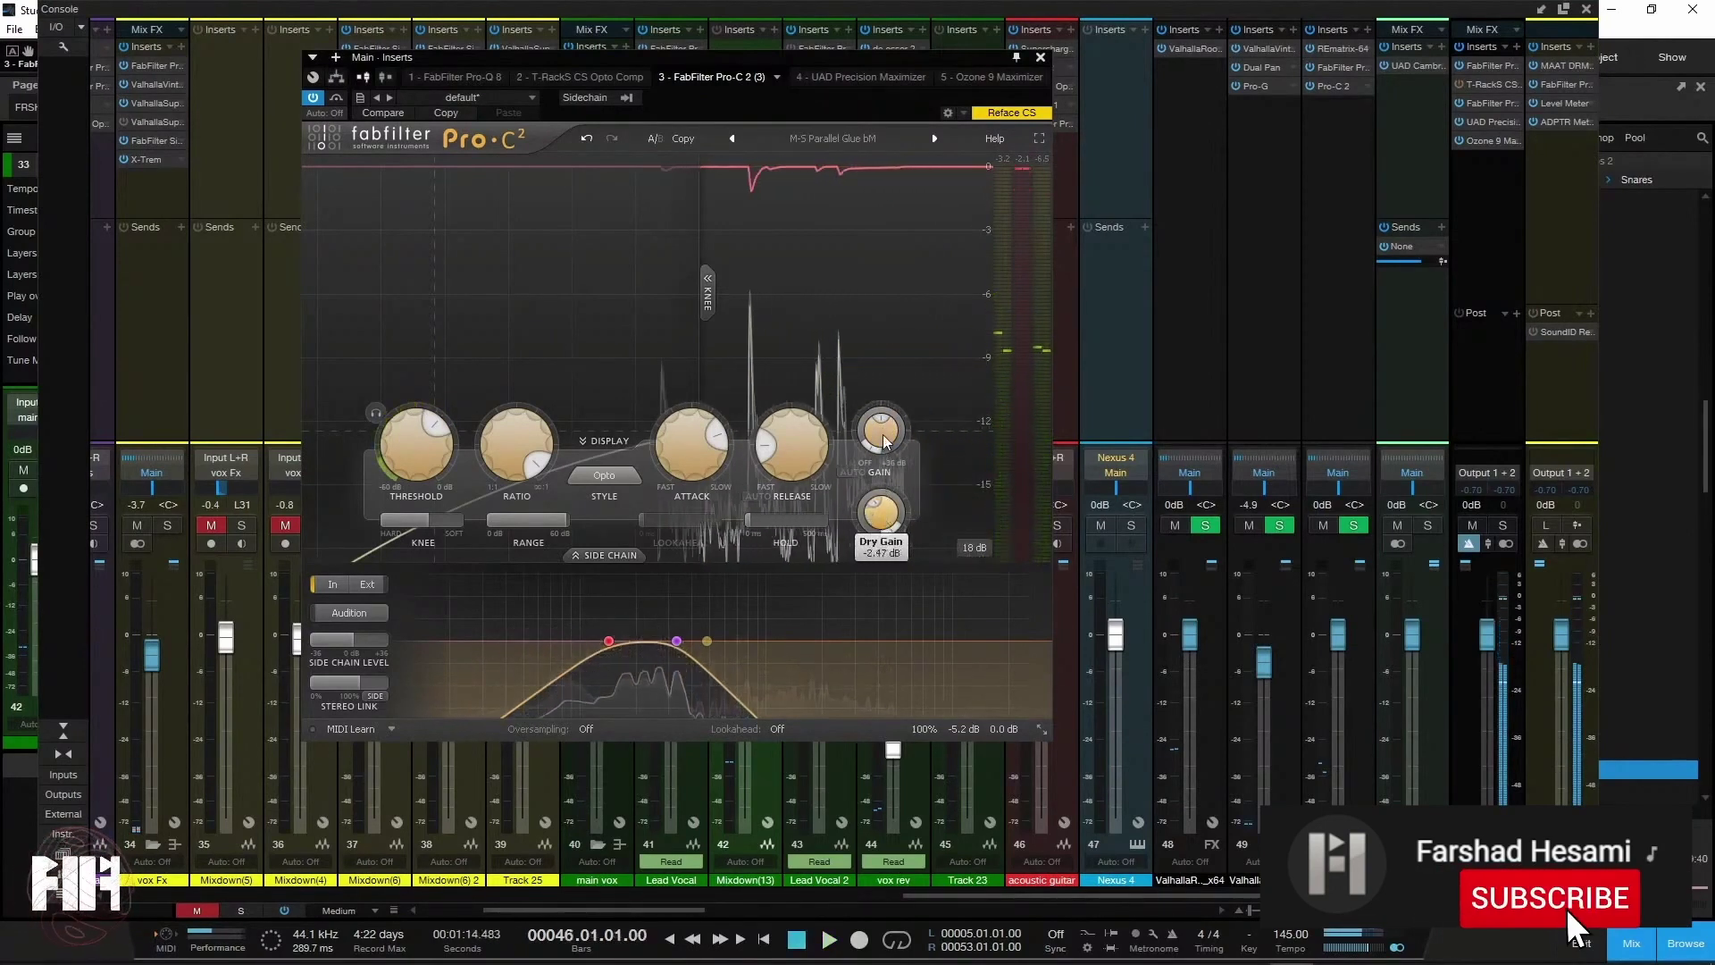
pyautogui.press('space')
pyautogui.scroll(1, 880, 513)
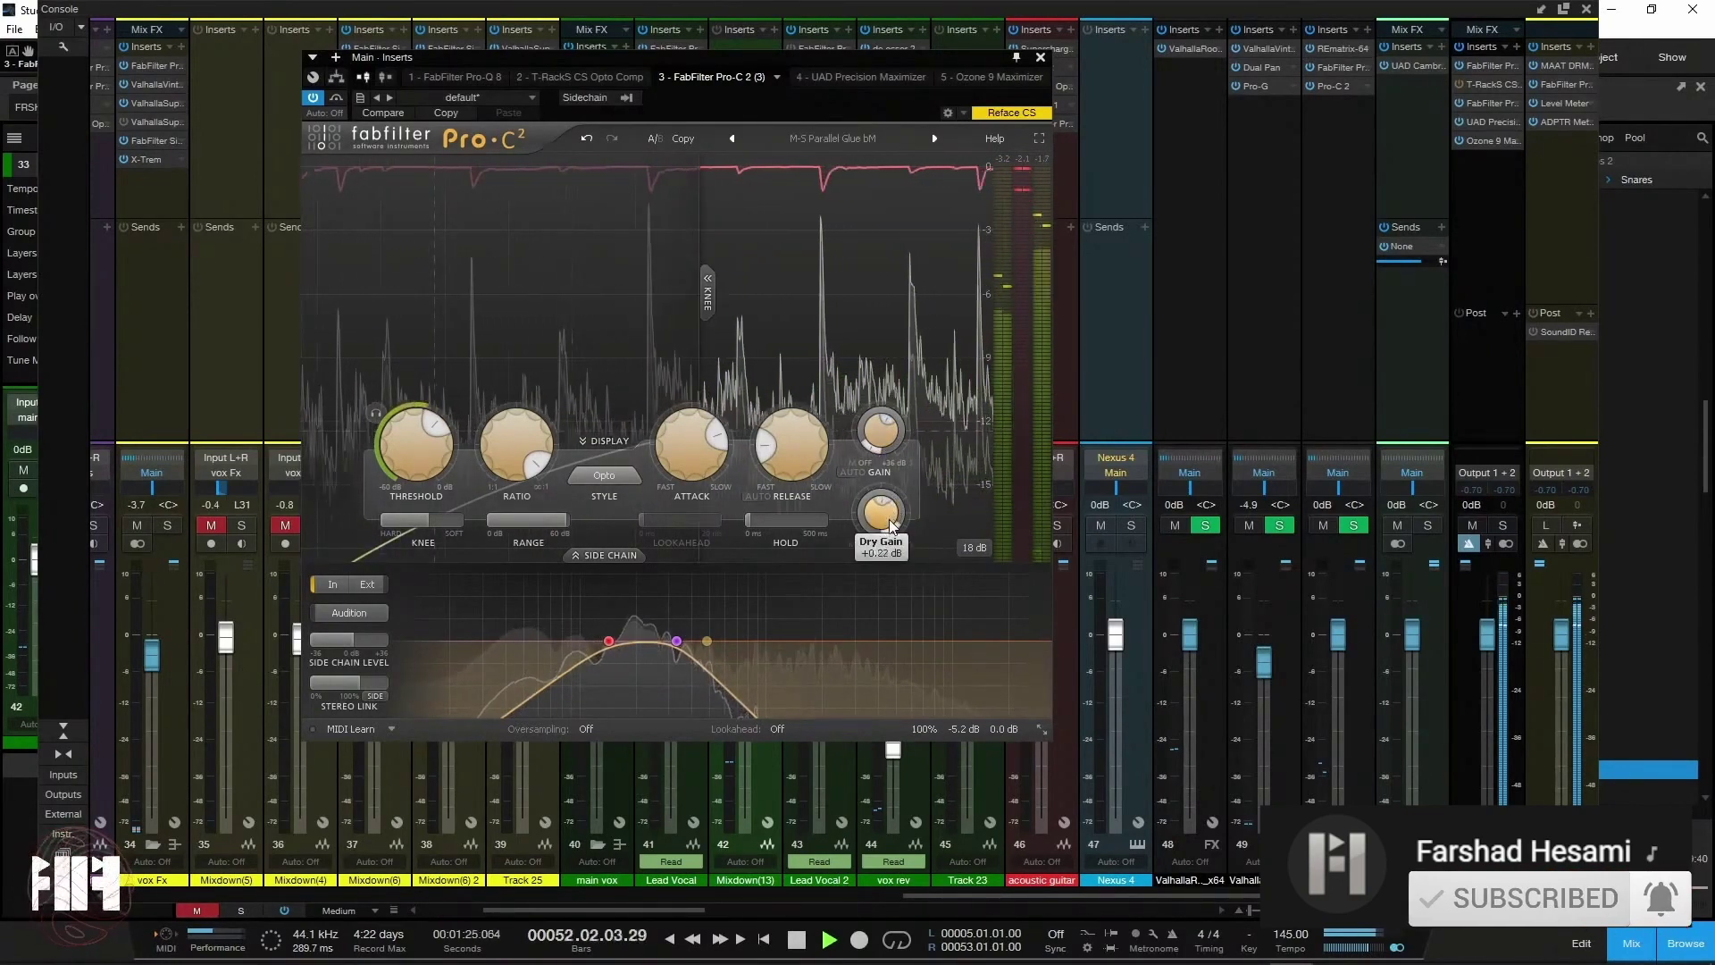
pyautogui.moveTo(880, 511); pyautogui.dragTo(883, 442)
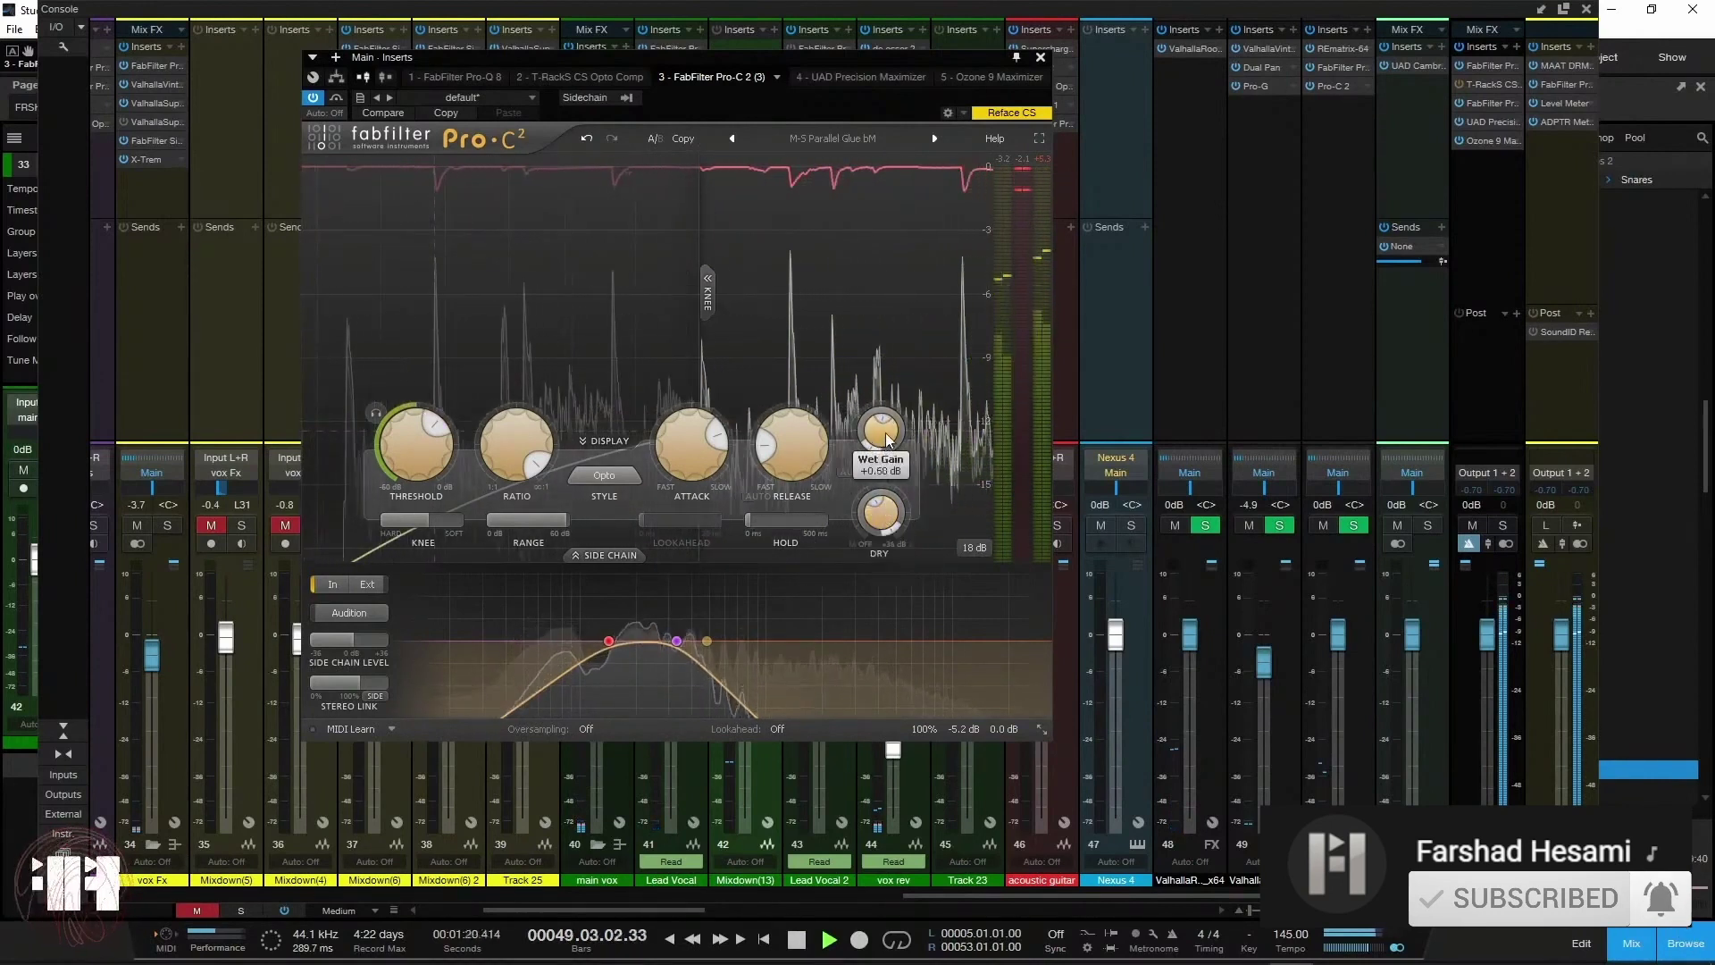
pyautogui.scroll(2, 887, 438)
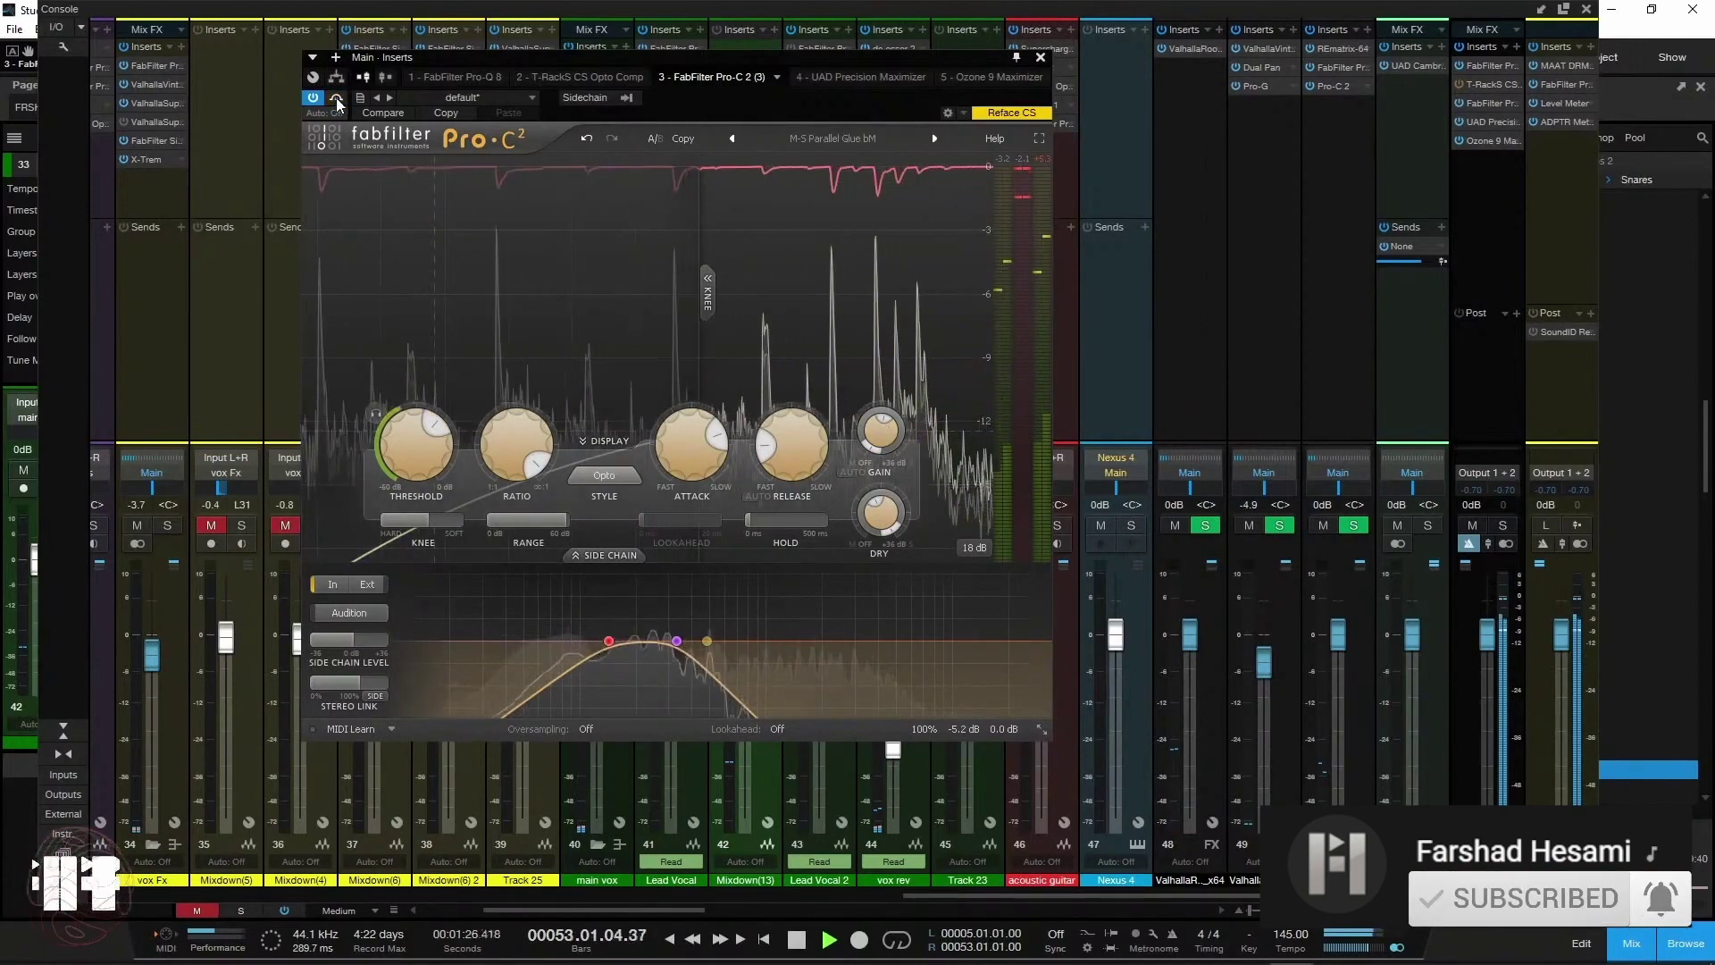
pyautogui.press('space')
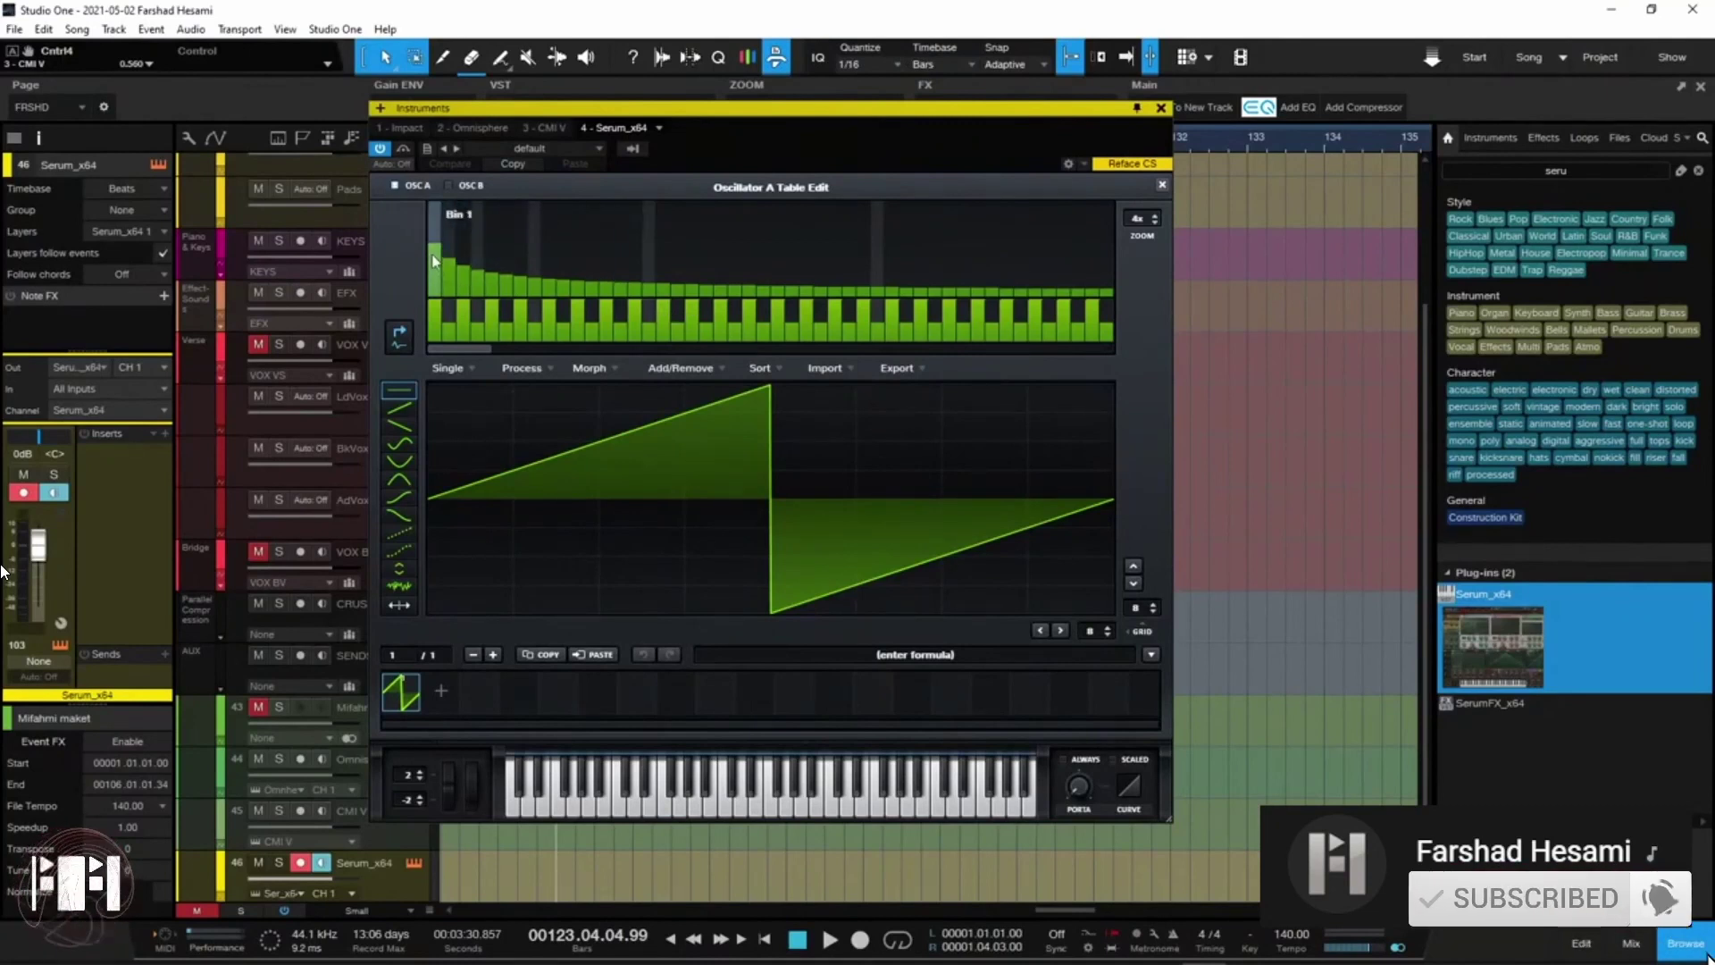
# Step: Clear oscillator A's harmonic bins to zero and rescale the view to show all bins
pyautogui.moveTo(443, 319)
pyautogui.mouseDown()
pyautogui.moveTo(560, 335)
pyautogui.moveTo(1040, 333)
pyautogui.mouseUp()
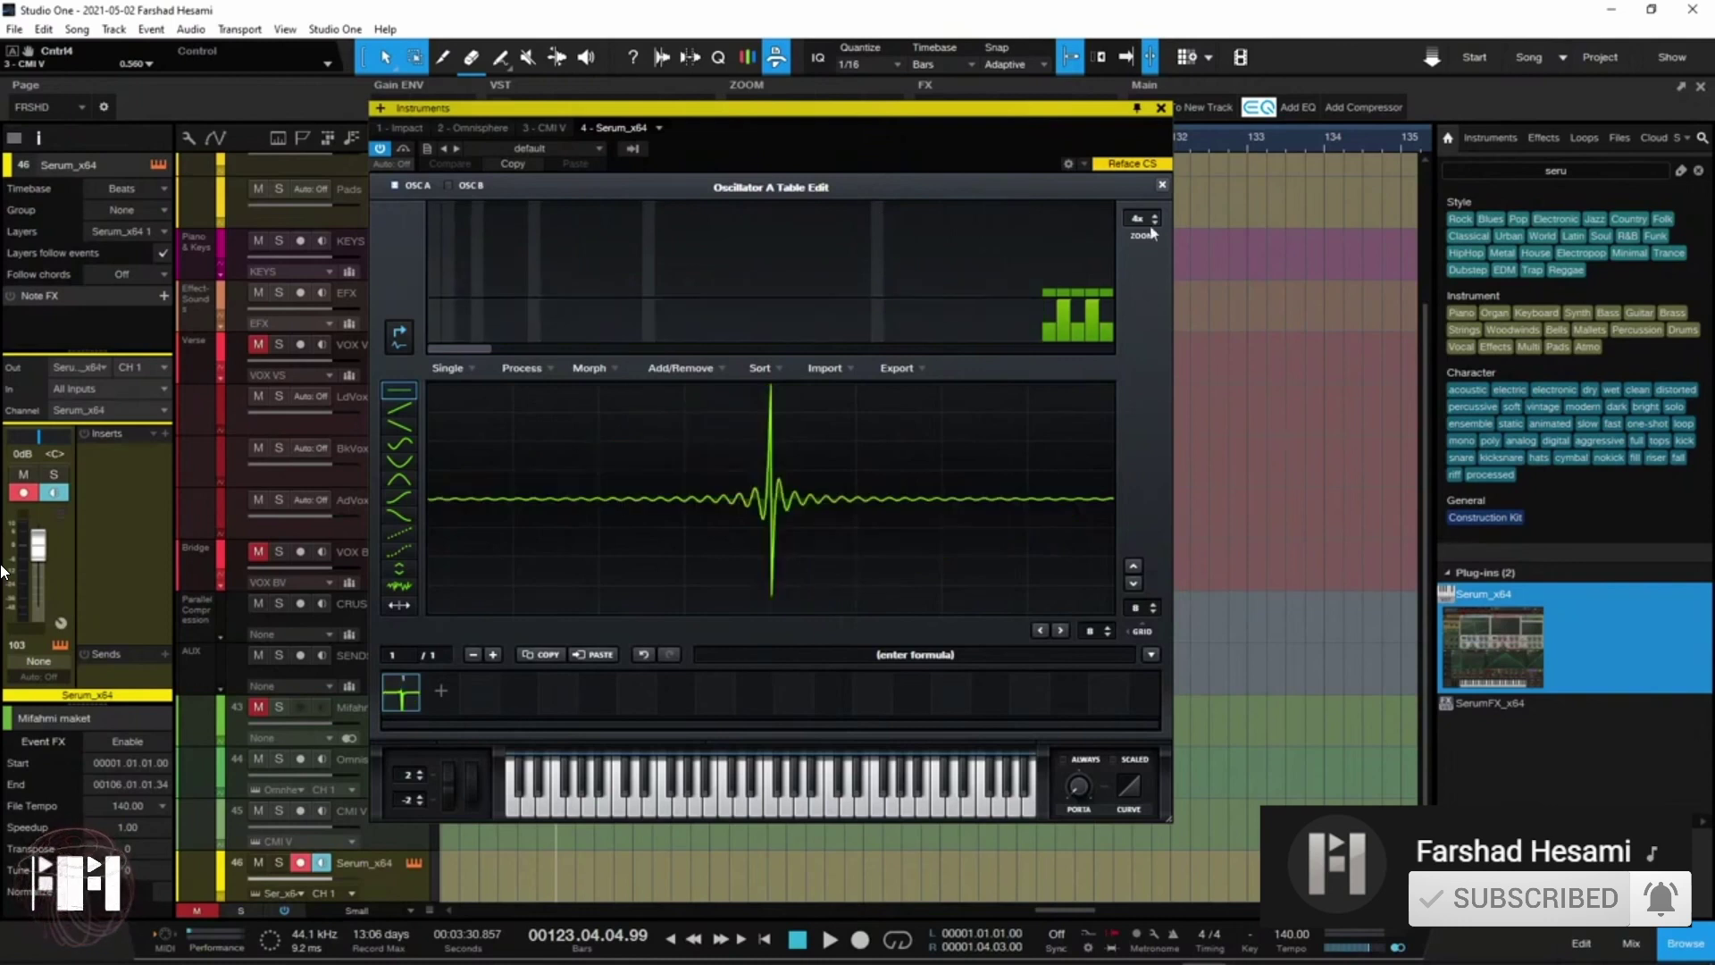
pyautogui.moveTo(1147, 212); pyautogui.dragTo(1118, 389)
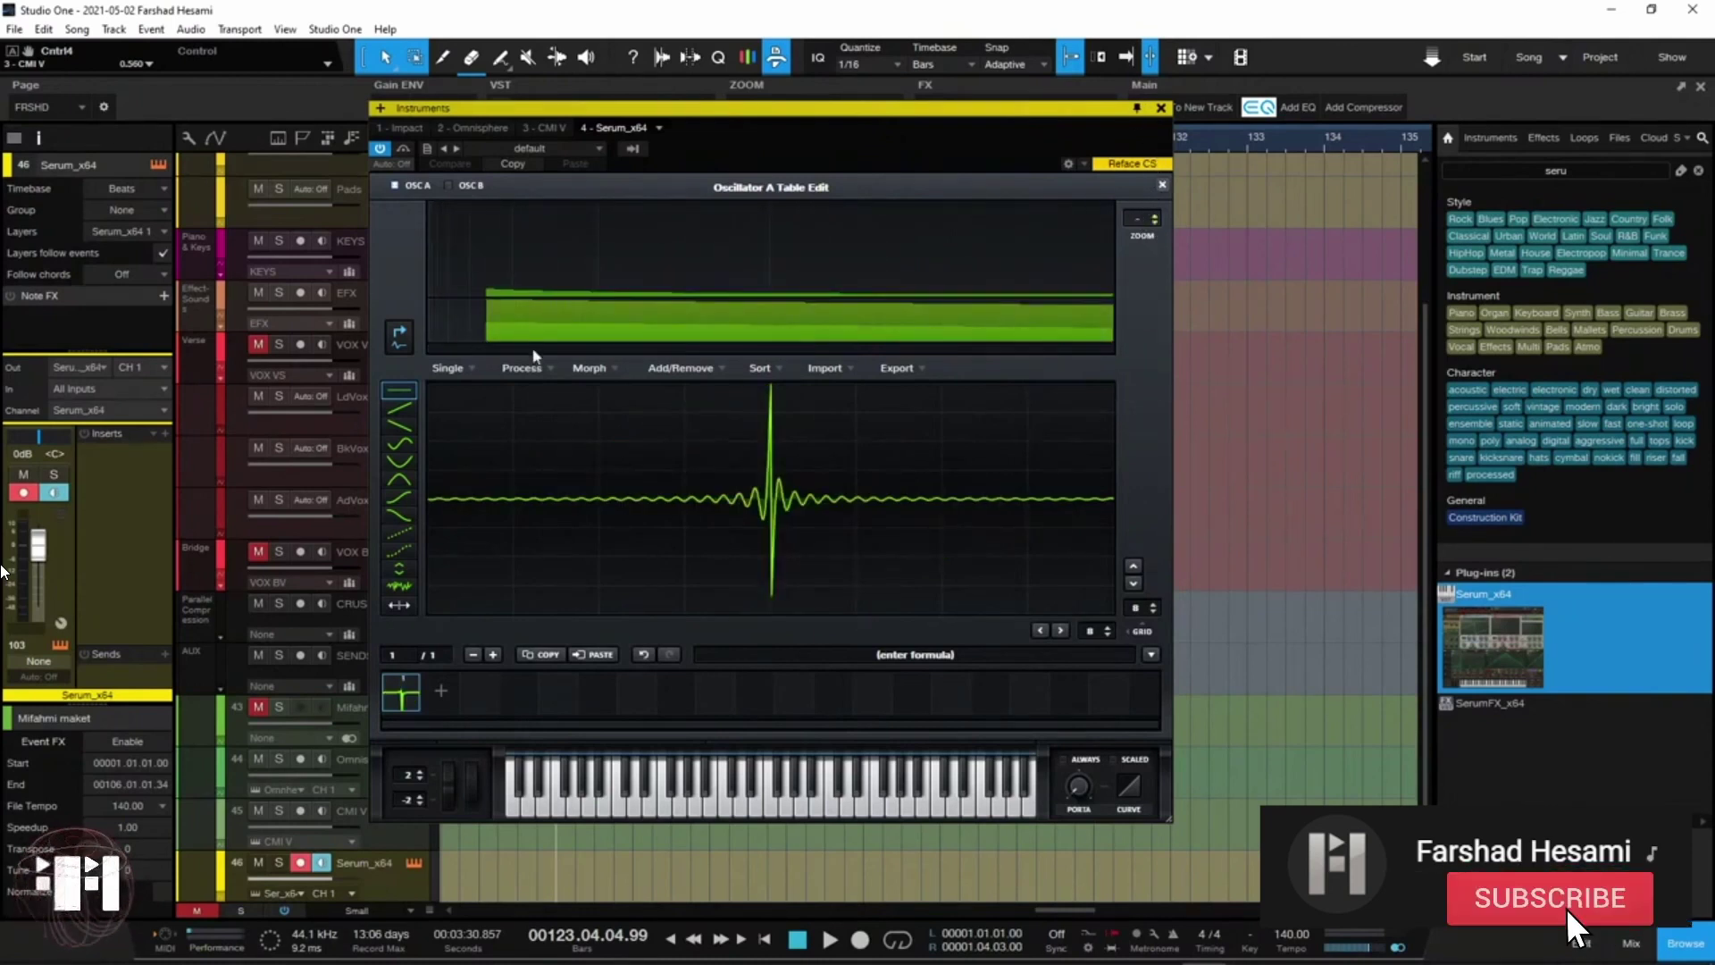
pyautogui.moveTo(479, 295)
pyautogui.mouseDown()
pyautogui.moveTo(792, 300)
pyautogui.moveTo(1229, 347)
pyautogui.moveTo(523, 372)
pyautogui.moveTo(433, 290)
pyautogui.mouseUp()
pyautogui.moveTo(1149, 217); pyautogui.dragTo(1140, 205)
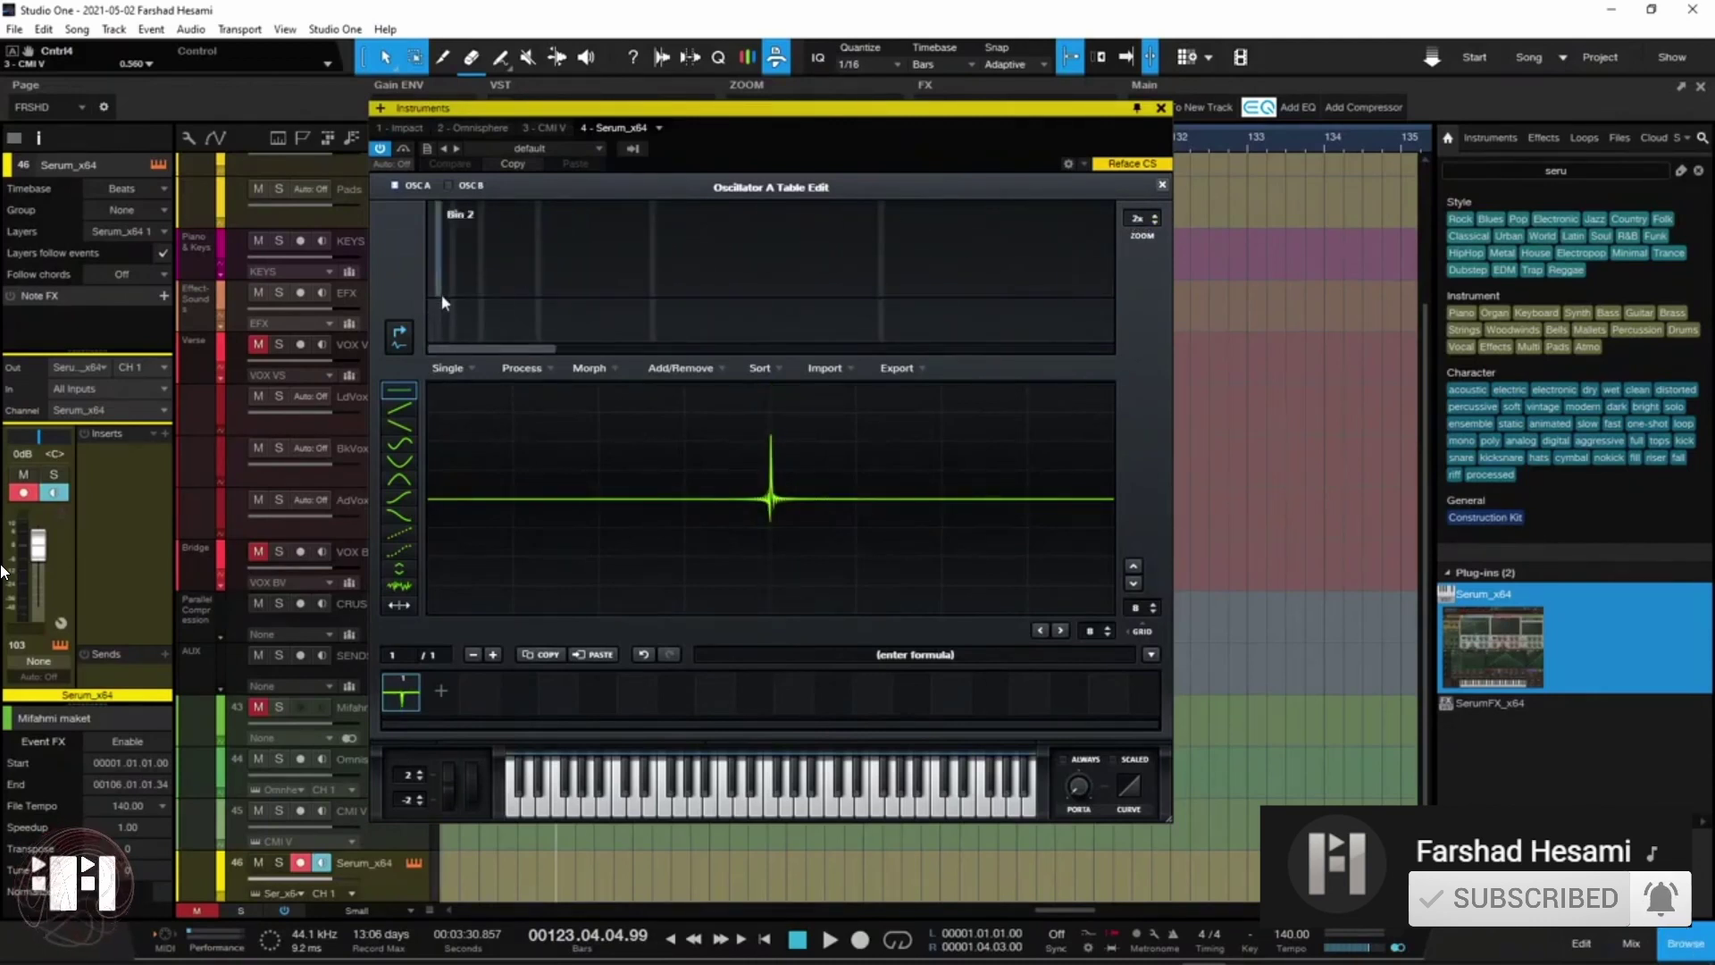
# Step: Draw new harmonics at bins 1, 4, 16–17 and 21–23, then erase some higher ones
pyautogui.moveTo(428, 285); pyautogui.dragTo(431, 229)
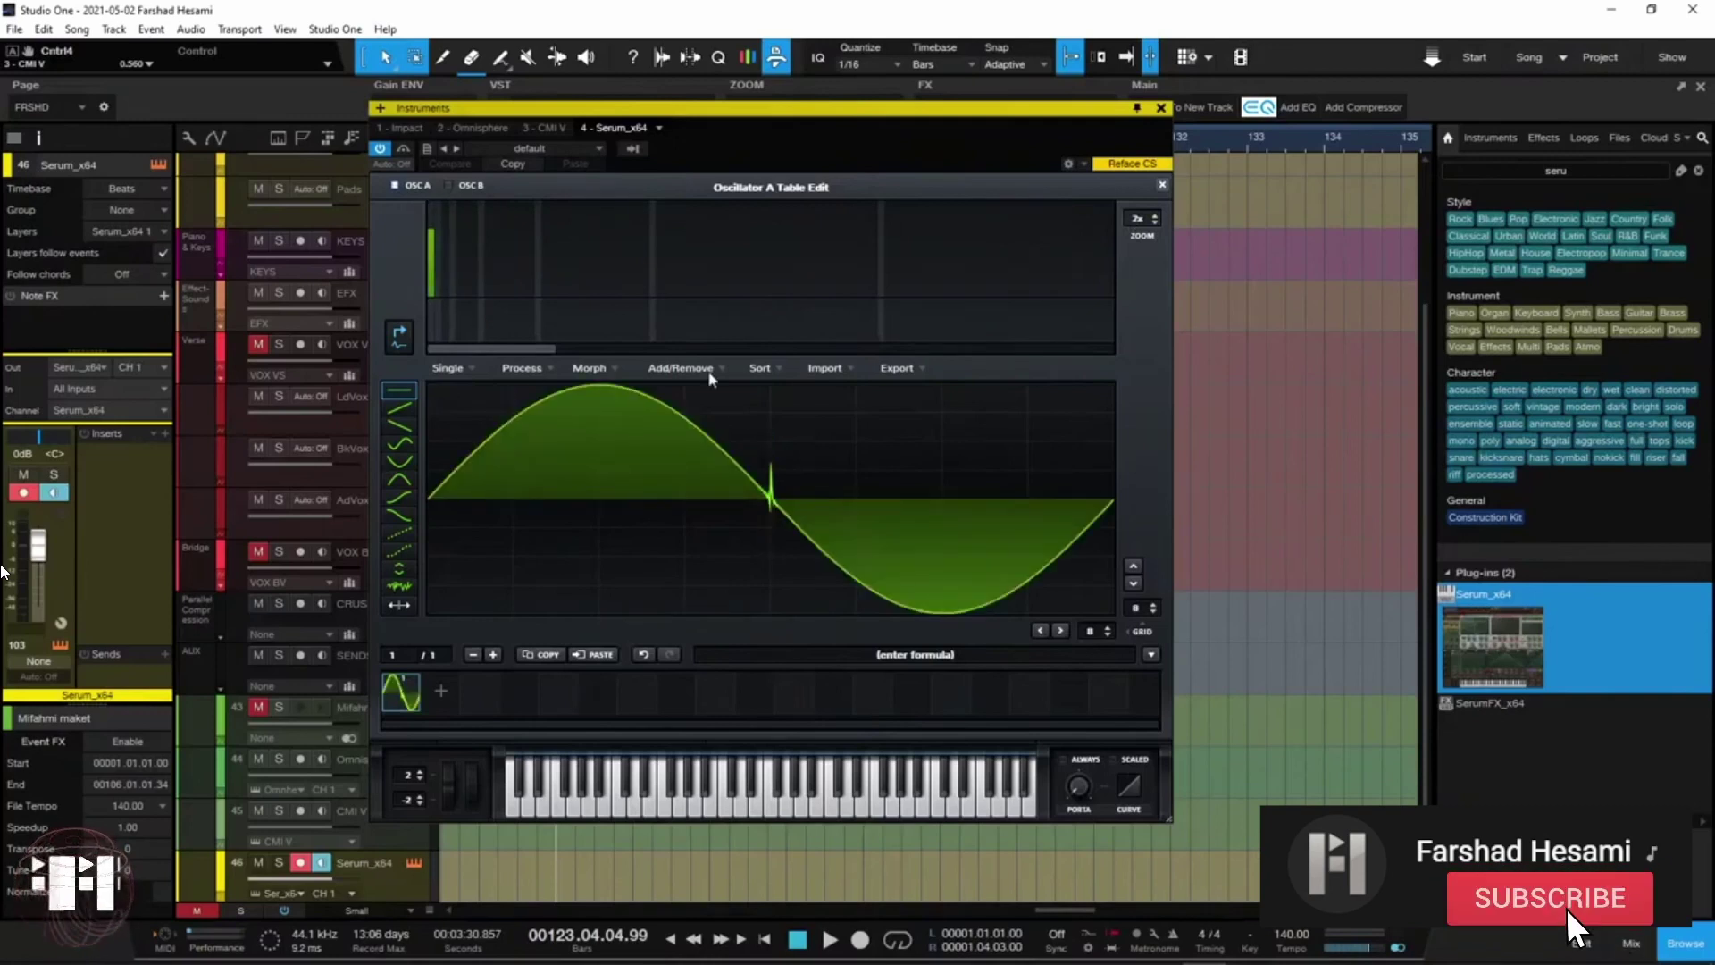
pyautogui.click(457, 266)
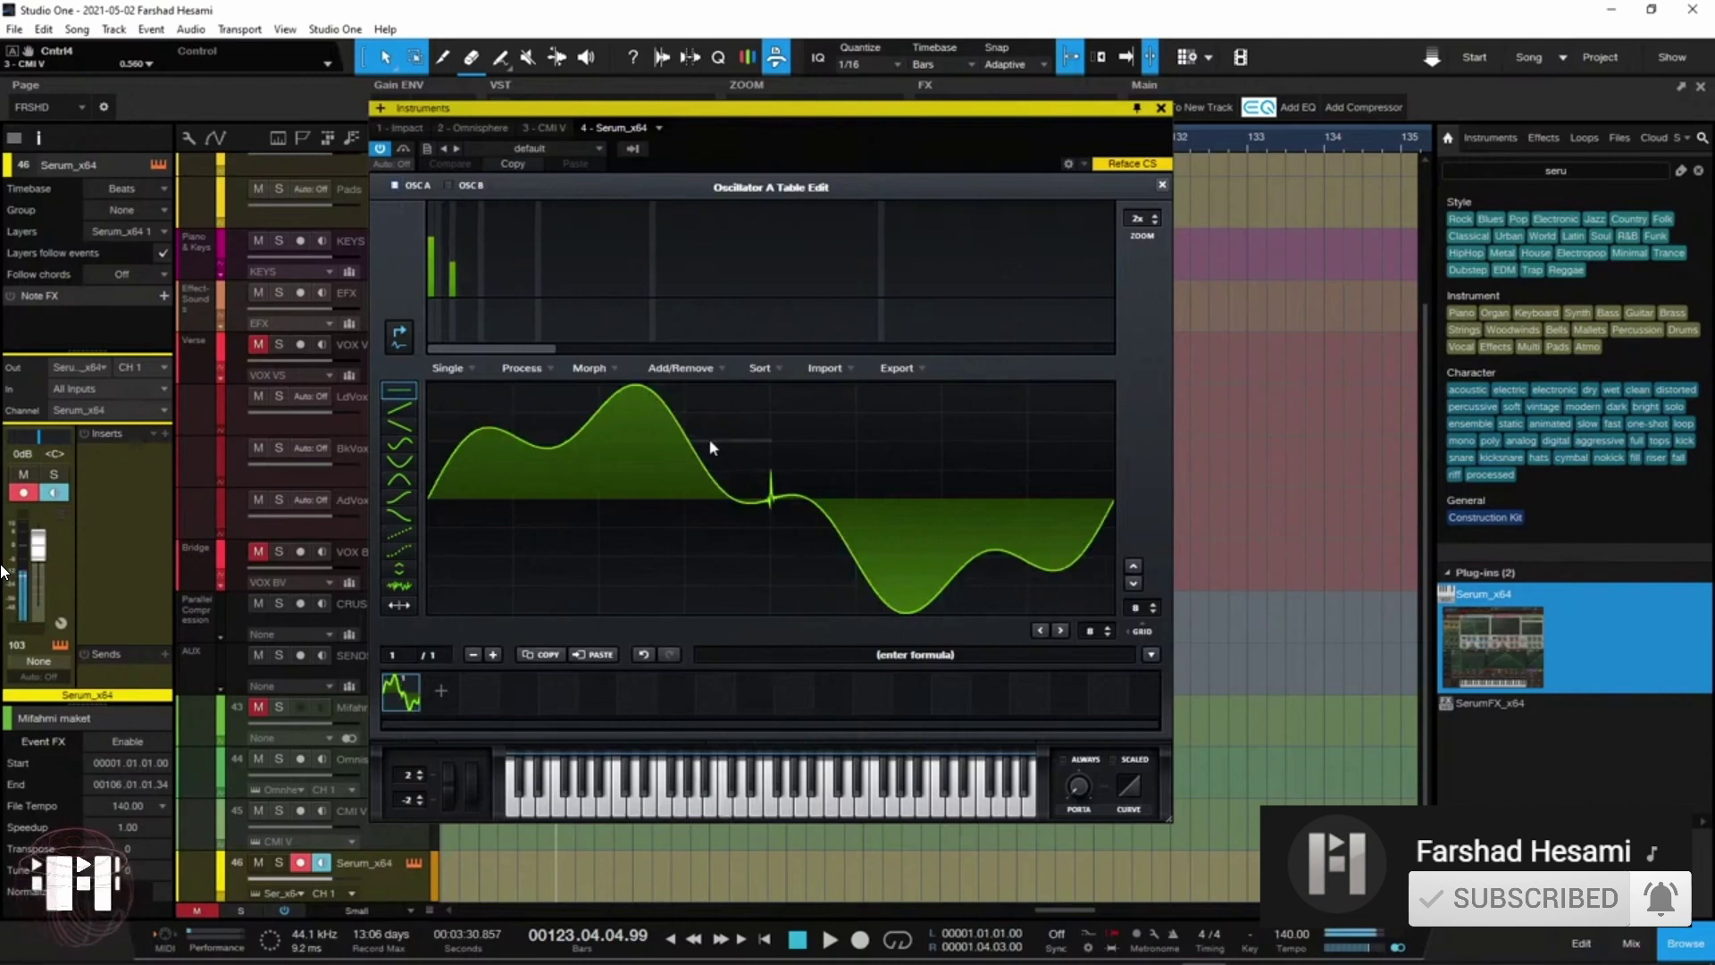
pyautogui.moveTo(538, 264)
pyautogui.mouseDown()
pyautogui.moveTo(547, 235)
pyautogui.moveTo(545, 297)
pyautogui.mouseUp()
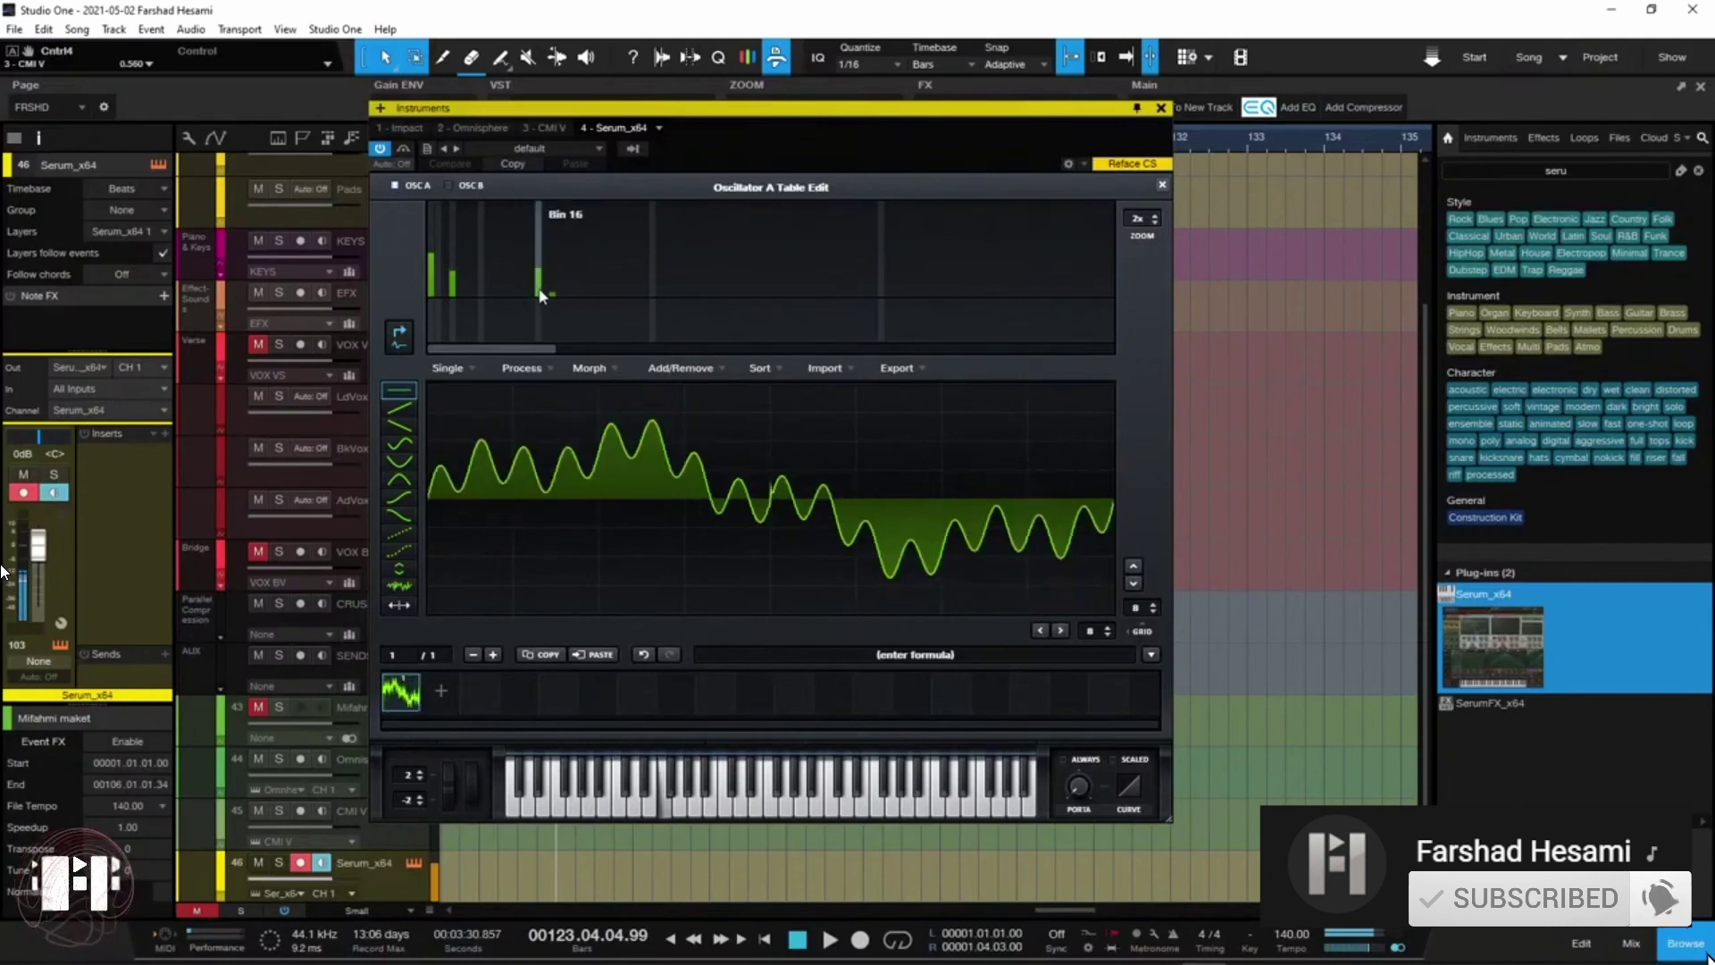
pyautogui.click(584, 273)
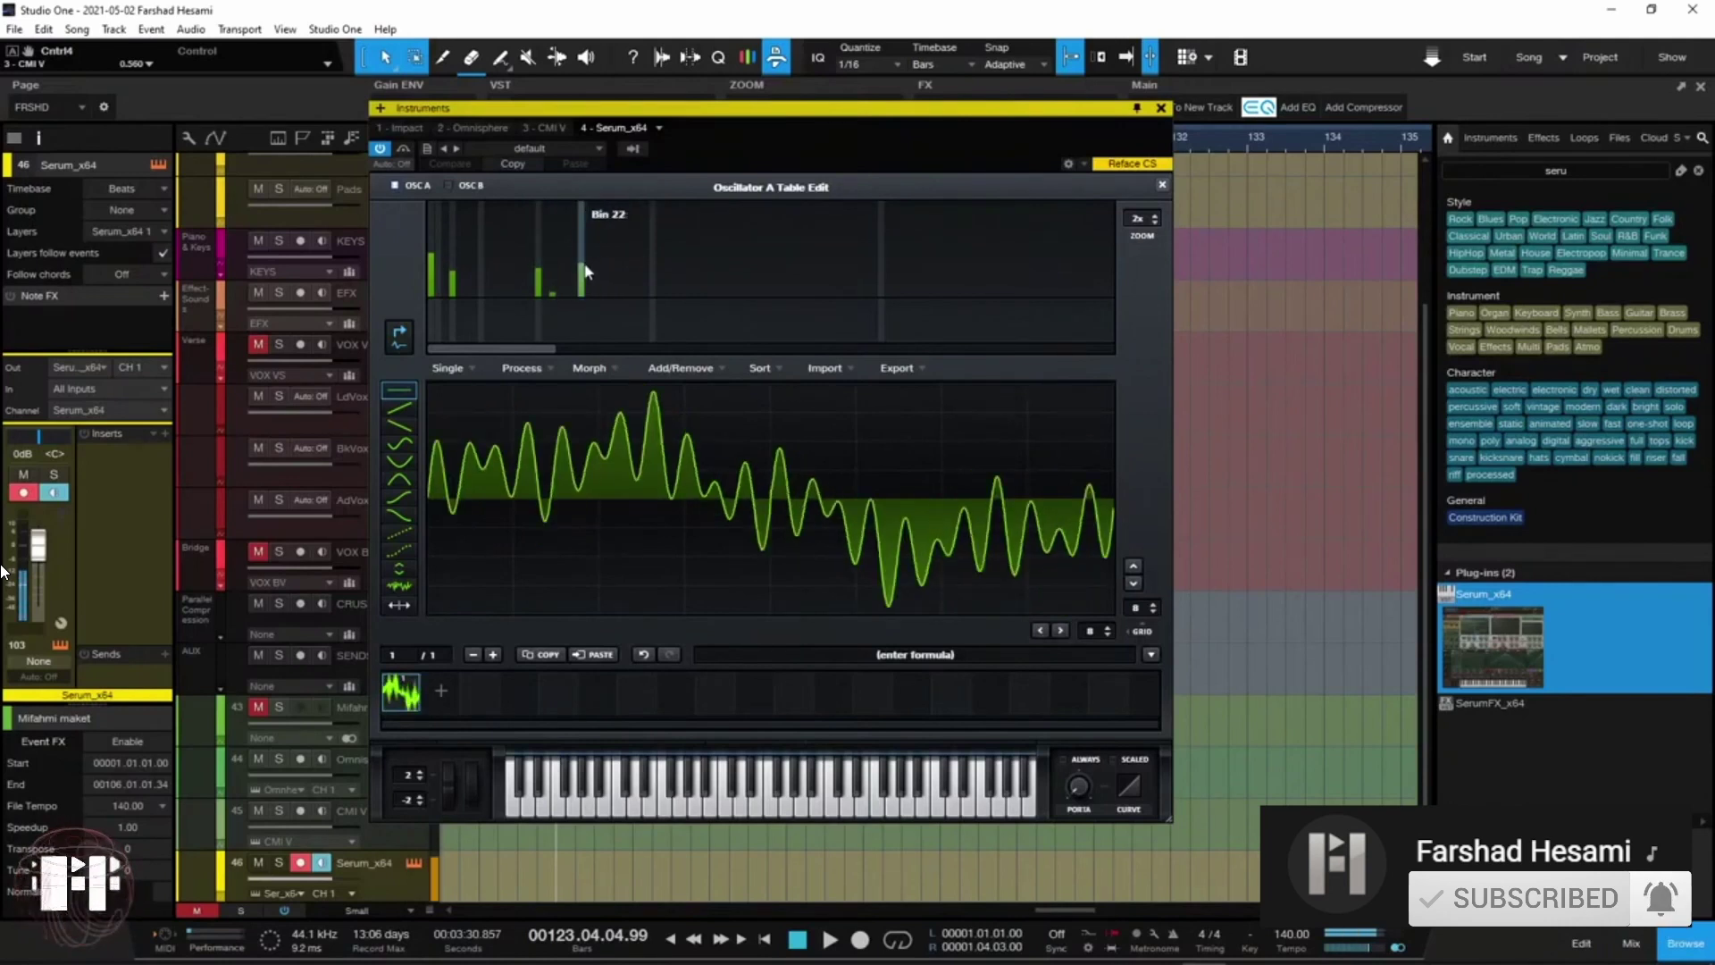
pyautogui.moveTo(583, 270)
pyautogui.mouseDown()
pyautogui.moveTo(576, 290)
pyautogui.moveTo(589, 274)
pyautogui.moveTo(801, 297)
pyautogui.mouseUp()
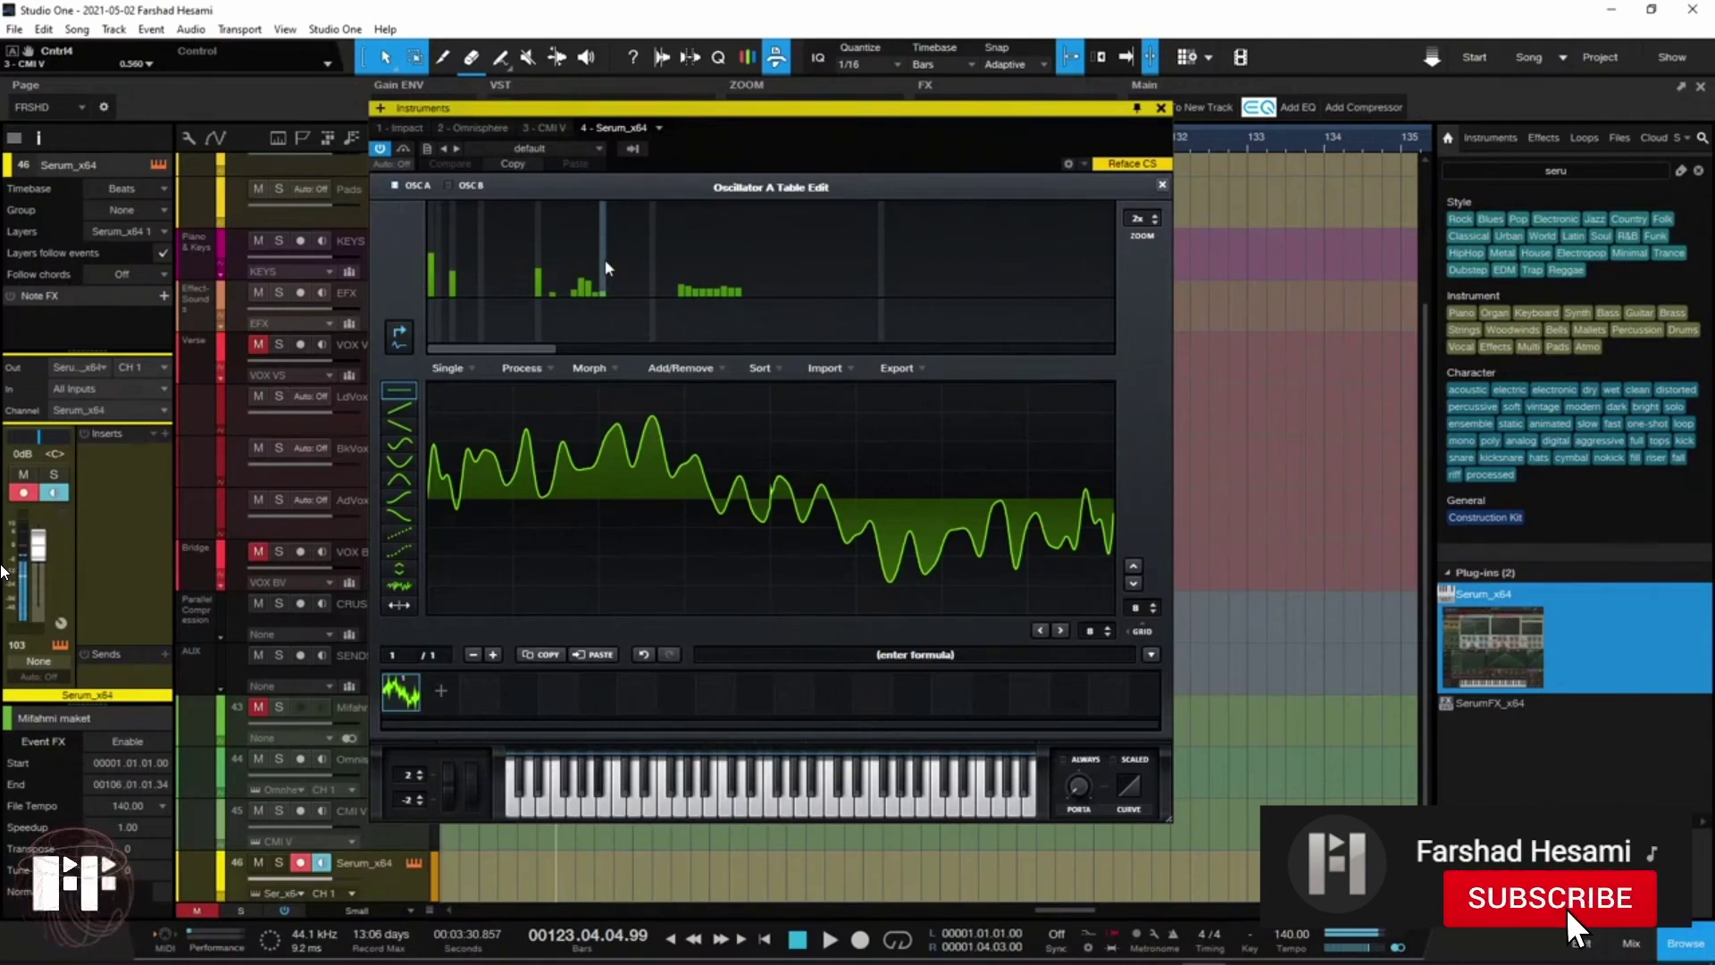
pyautogui.moveTo(727, 297)
pyautogui.mouseDown()
pyautogui.moveTo(678, 296)
pyautogui.moveTo(788, 299)
pyautogui.moveTo(759, 312)
pyautogui.mouseUp()
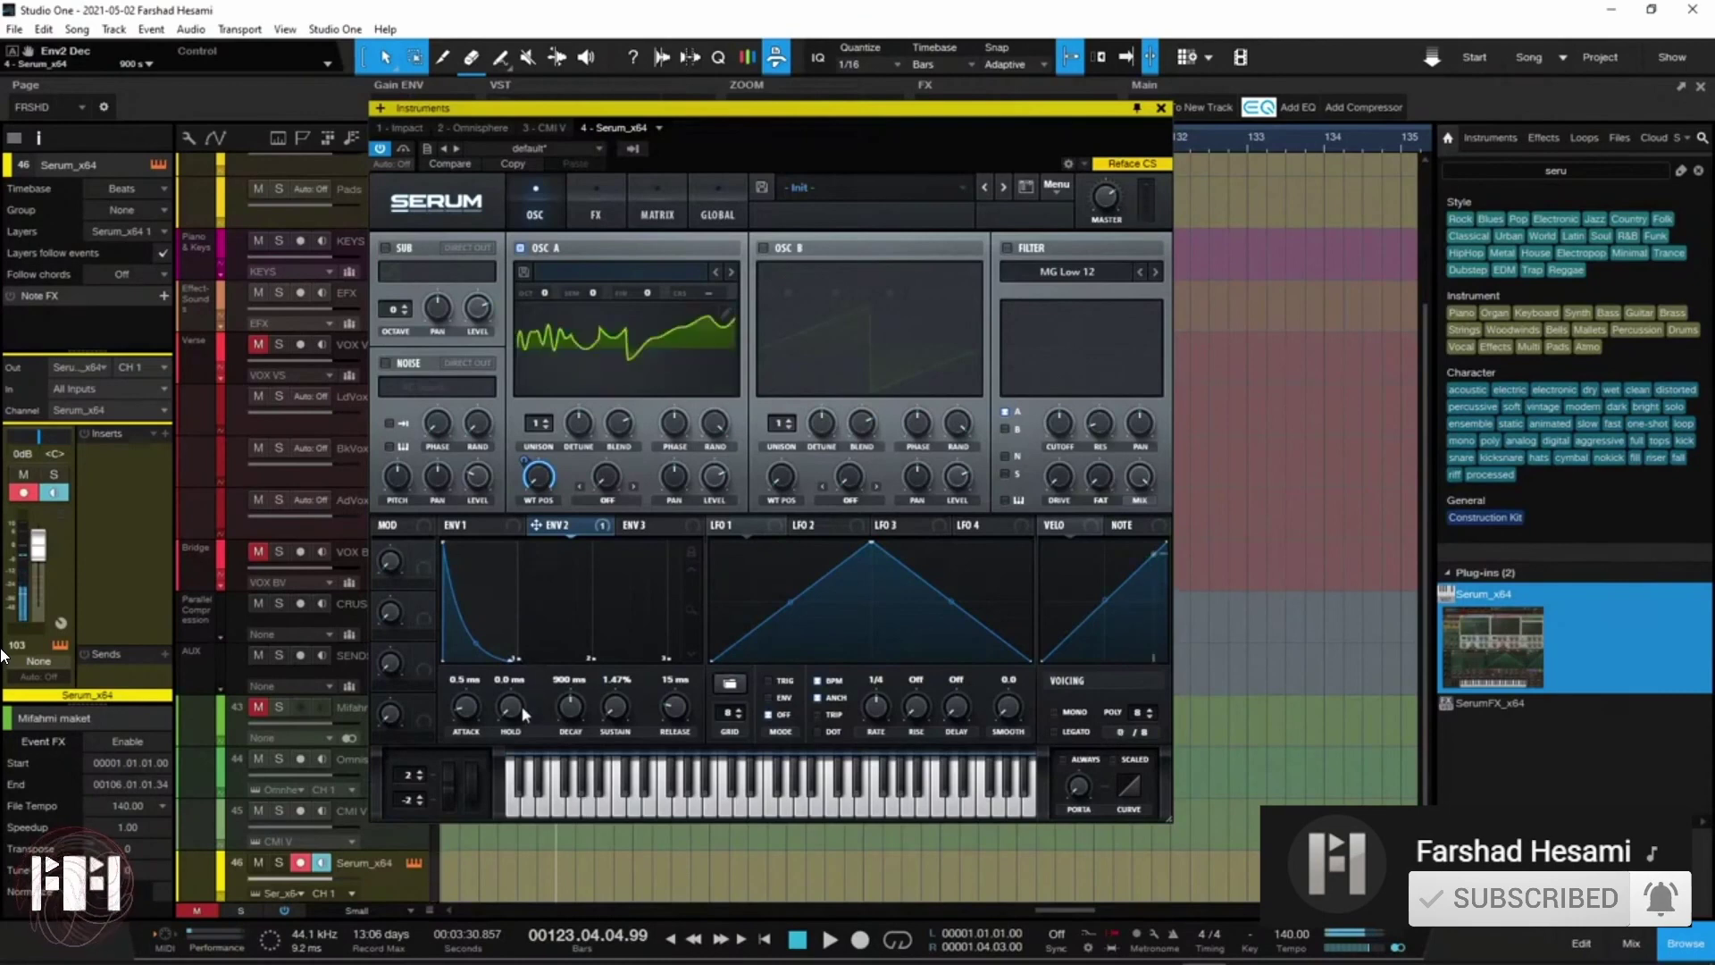
# Step: Set Serum envelope 2 decay to 437 ms and release to 1.1 ms, and reduce its WT Pos depth
pyautogui.moveTo(568, 707); pyautogui.dragTo(567, 677)
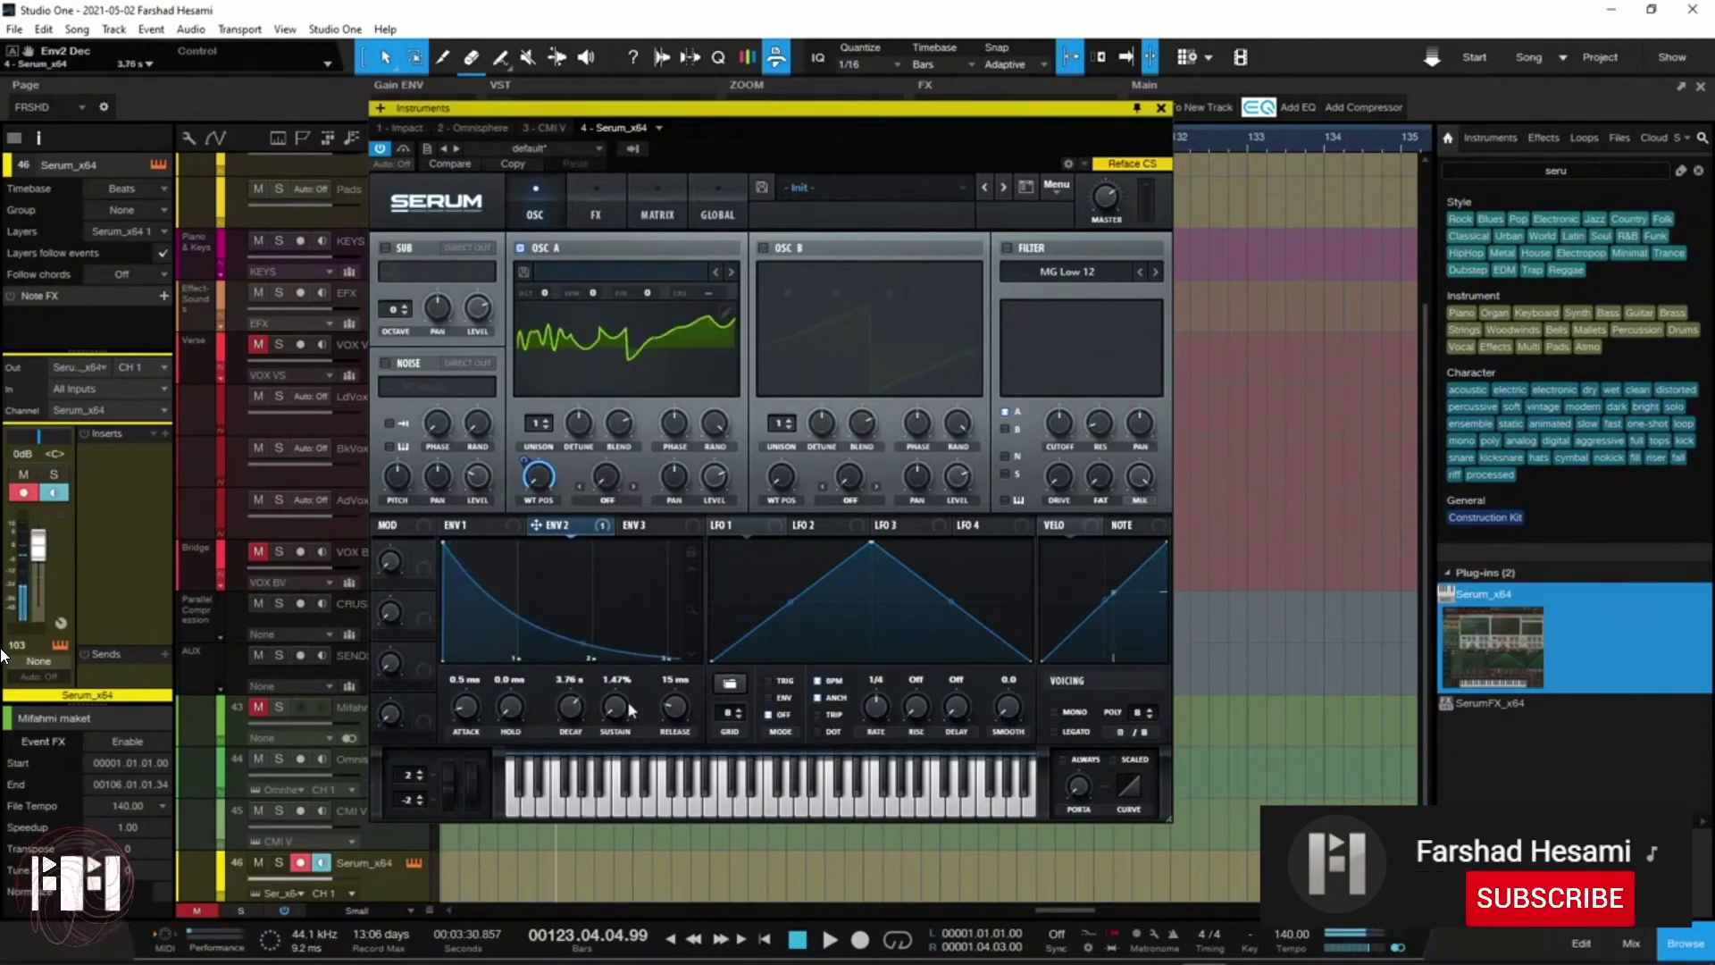
pyautogui.moveTo(668, 708); pyautogui.dragTo(667, 722)
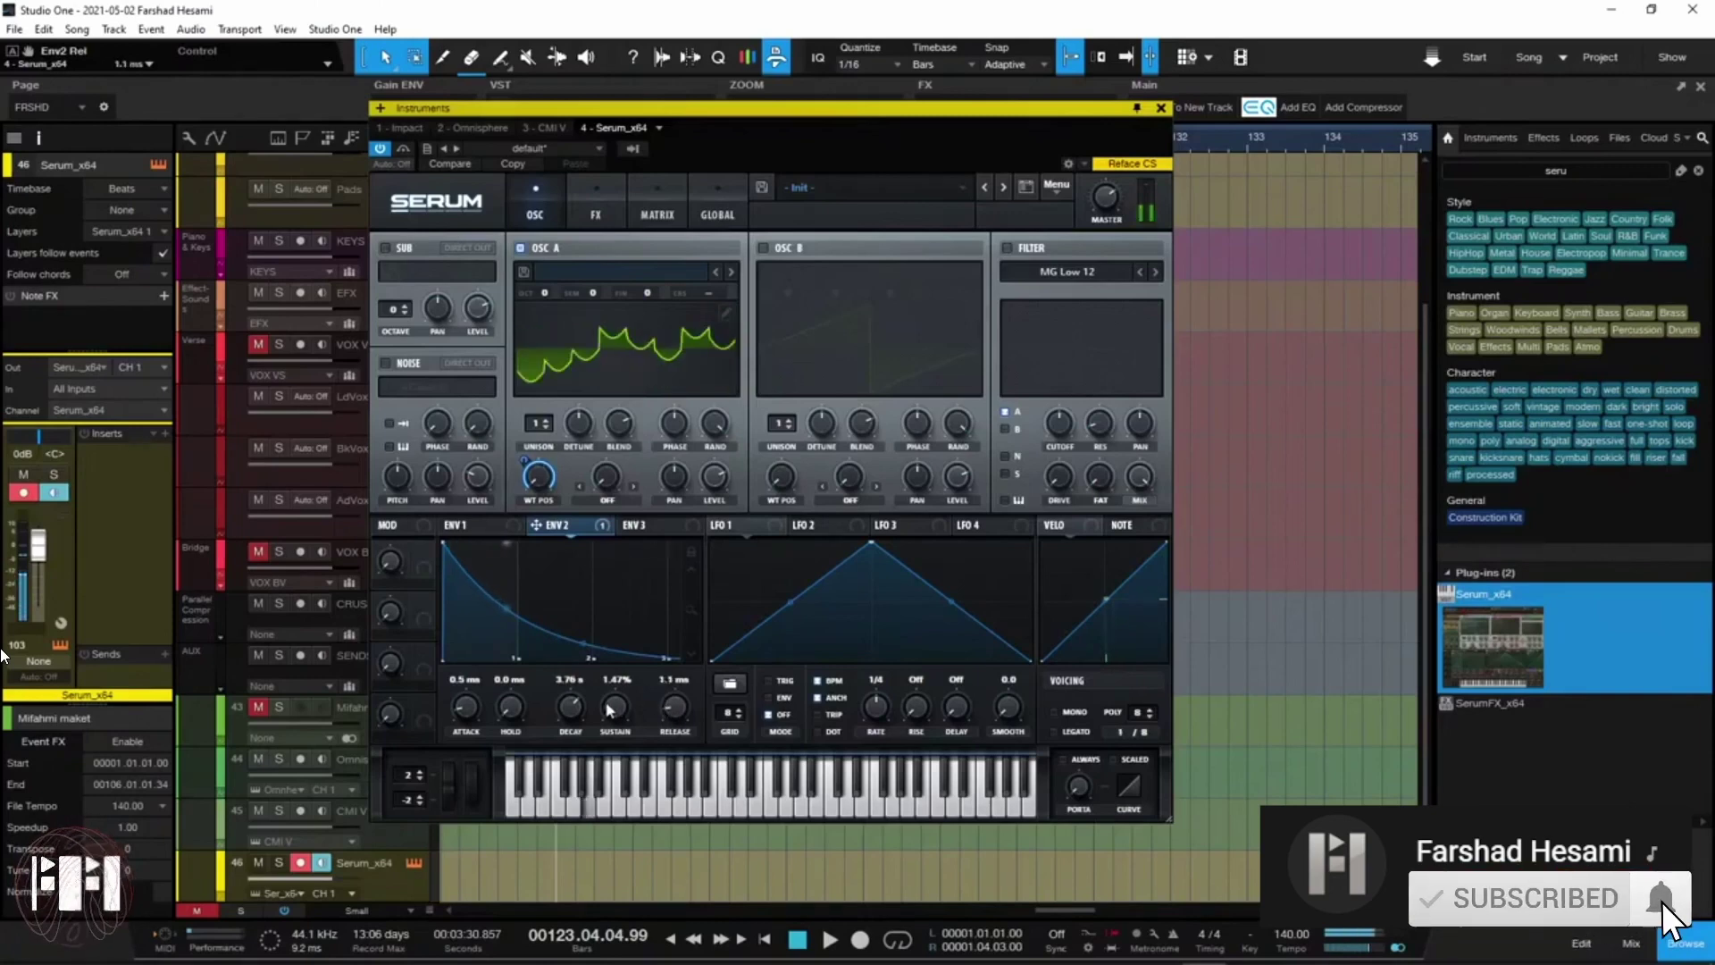
pyautogui.moveTo(526, 460); pyautogui.dragTo(553, 536)
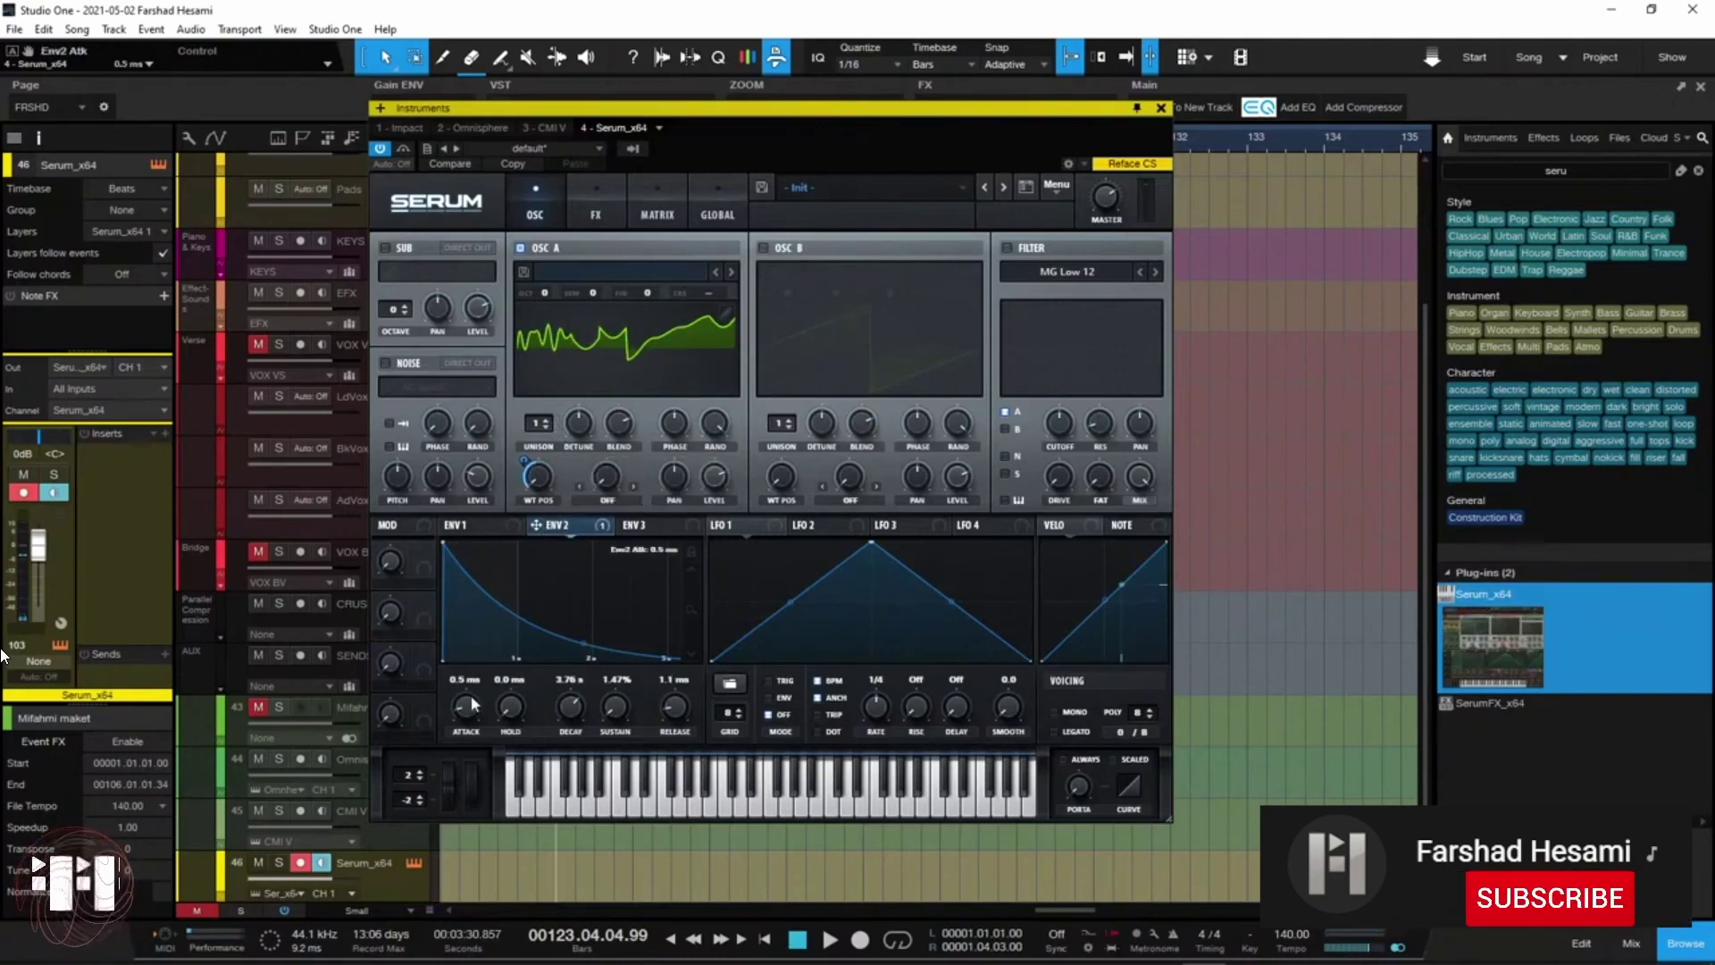
pyautogui.moveTo(572, 720); pyautogui.dragTo(572, 755)
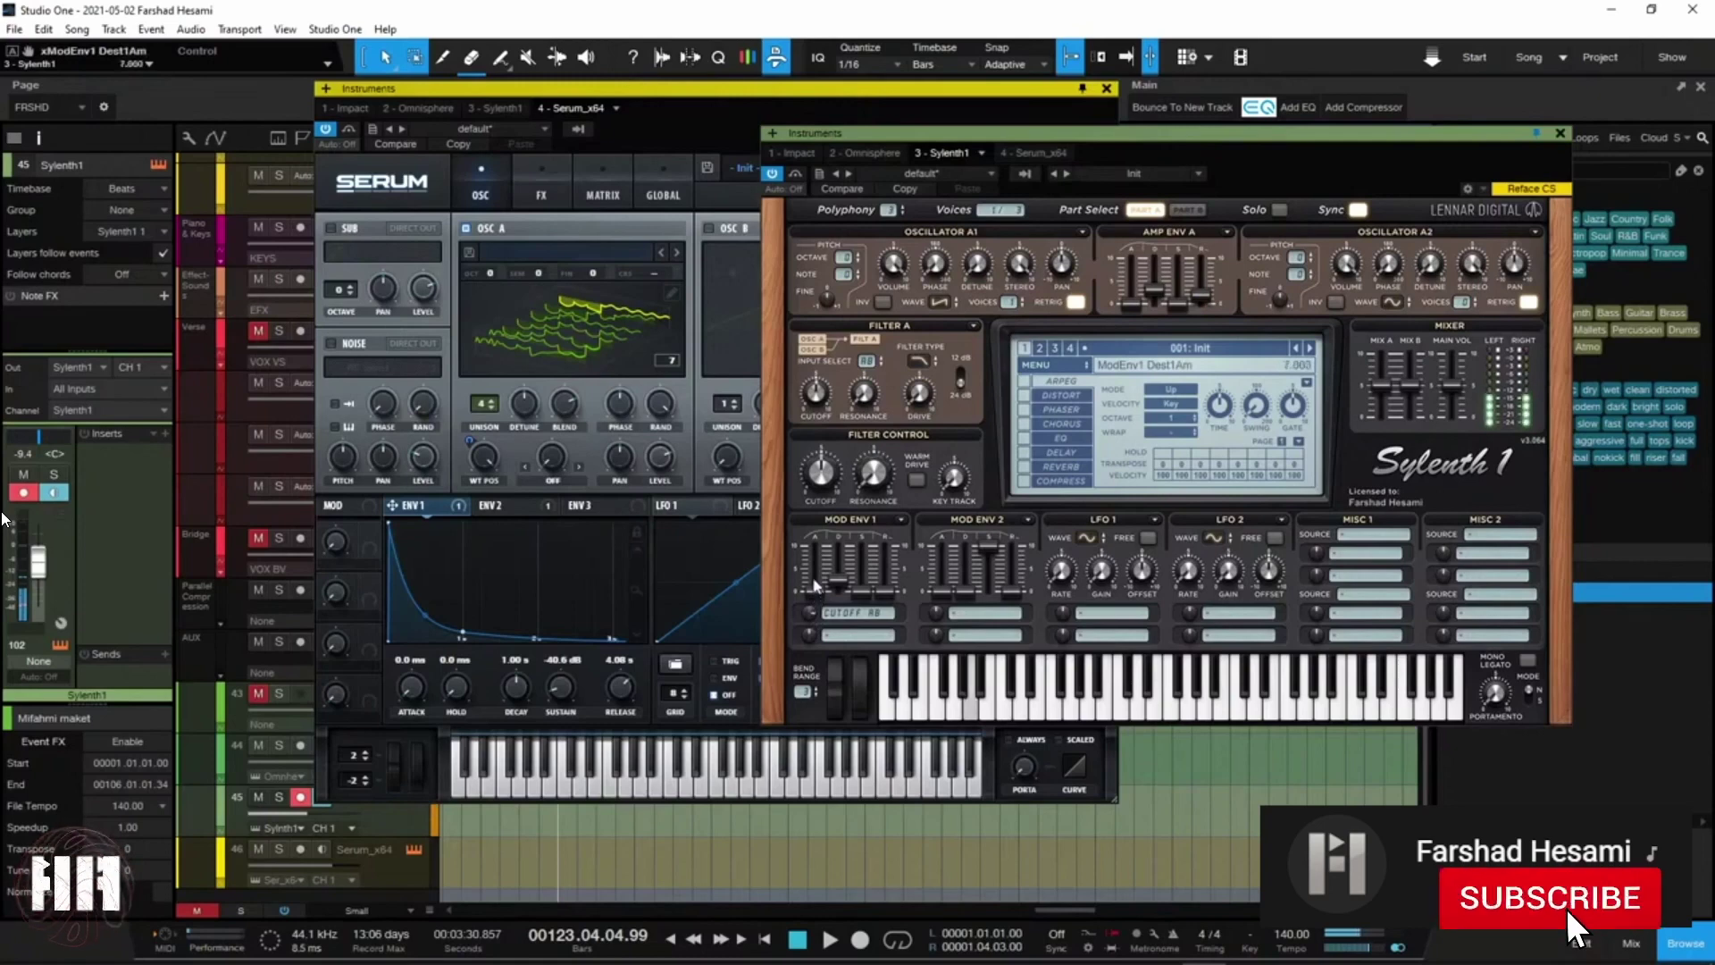
# Step: Lower Sylenth1 Mod Env 1's Cutoff AB amount and sustain, and lengthen its release
pyautogui.moveTo(813, 608)
pyautogui.mouseDown()
pyautogui.moveTo(815, 639)
pyautogui.moveTo(812, 614)
pyautogui.mouseUp()
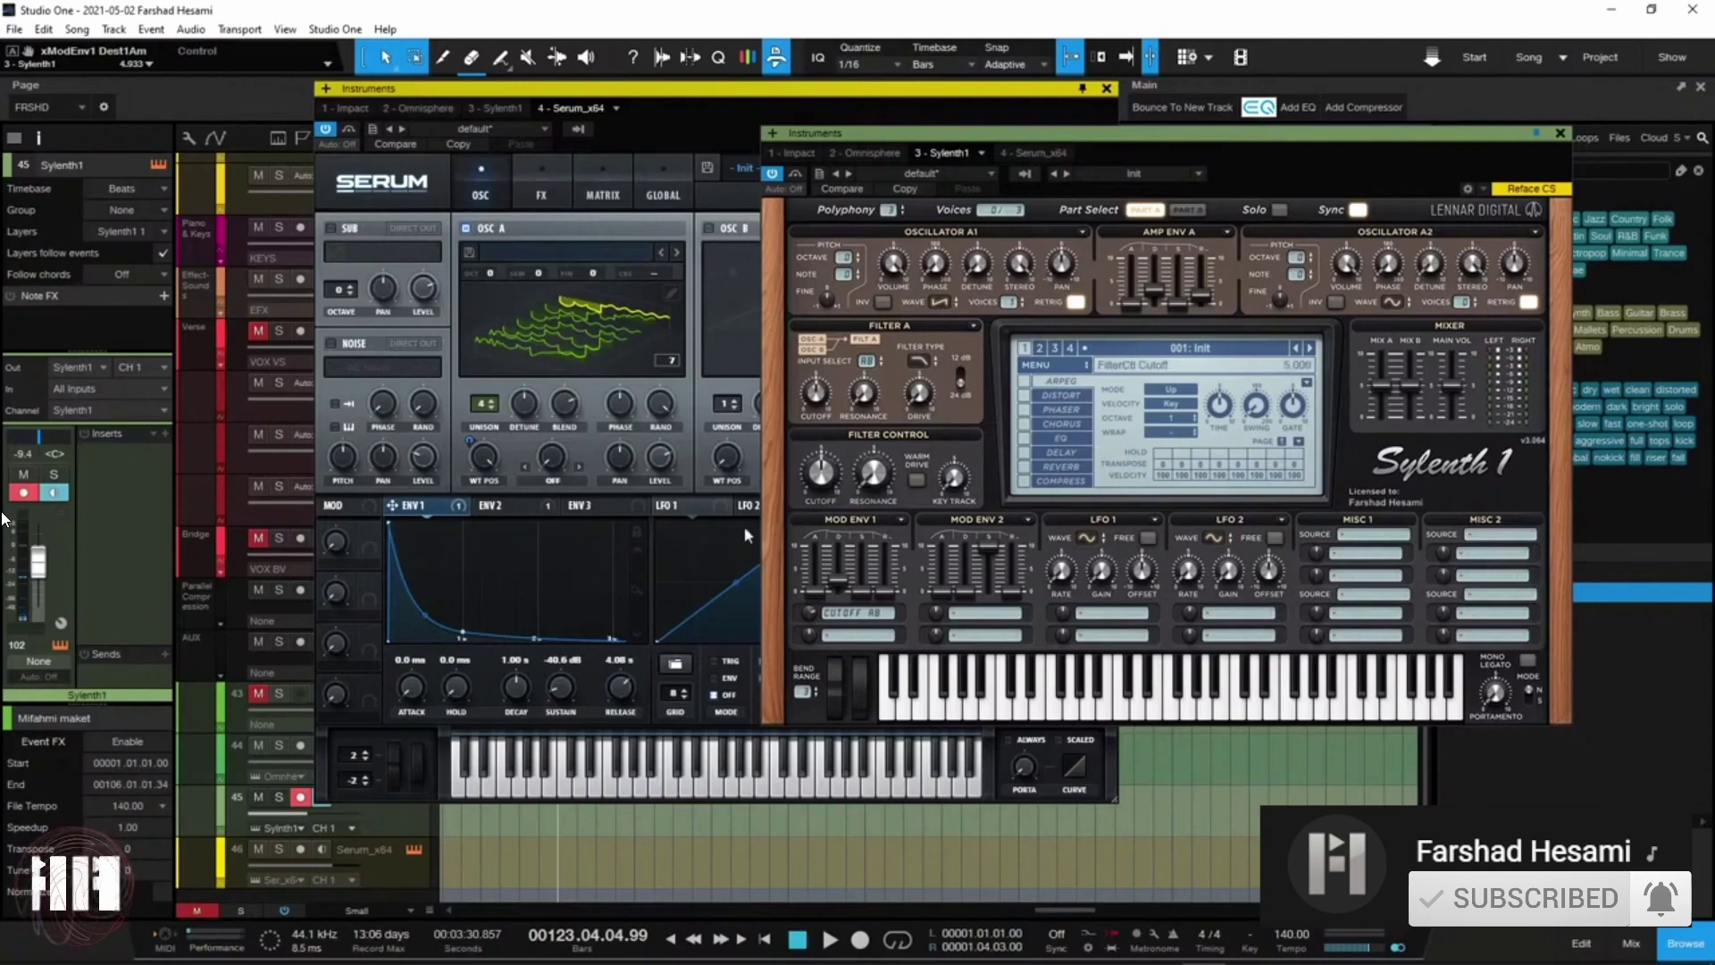
pyautogui.moveTo(885, 592); pyautogui.dragTo(861, 487)
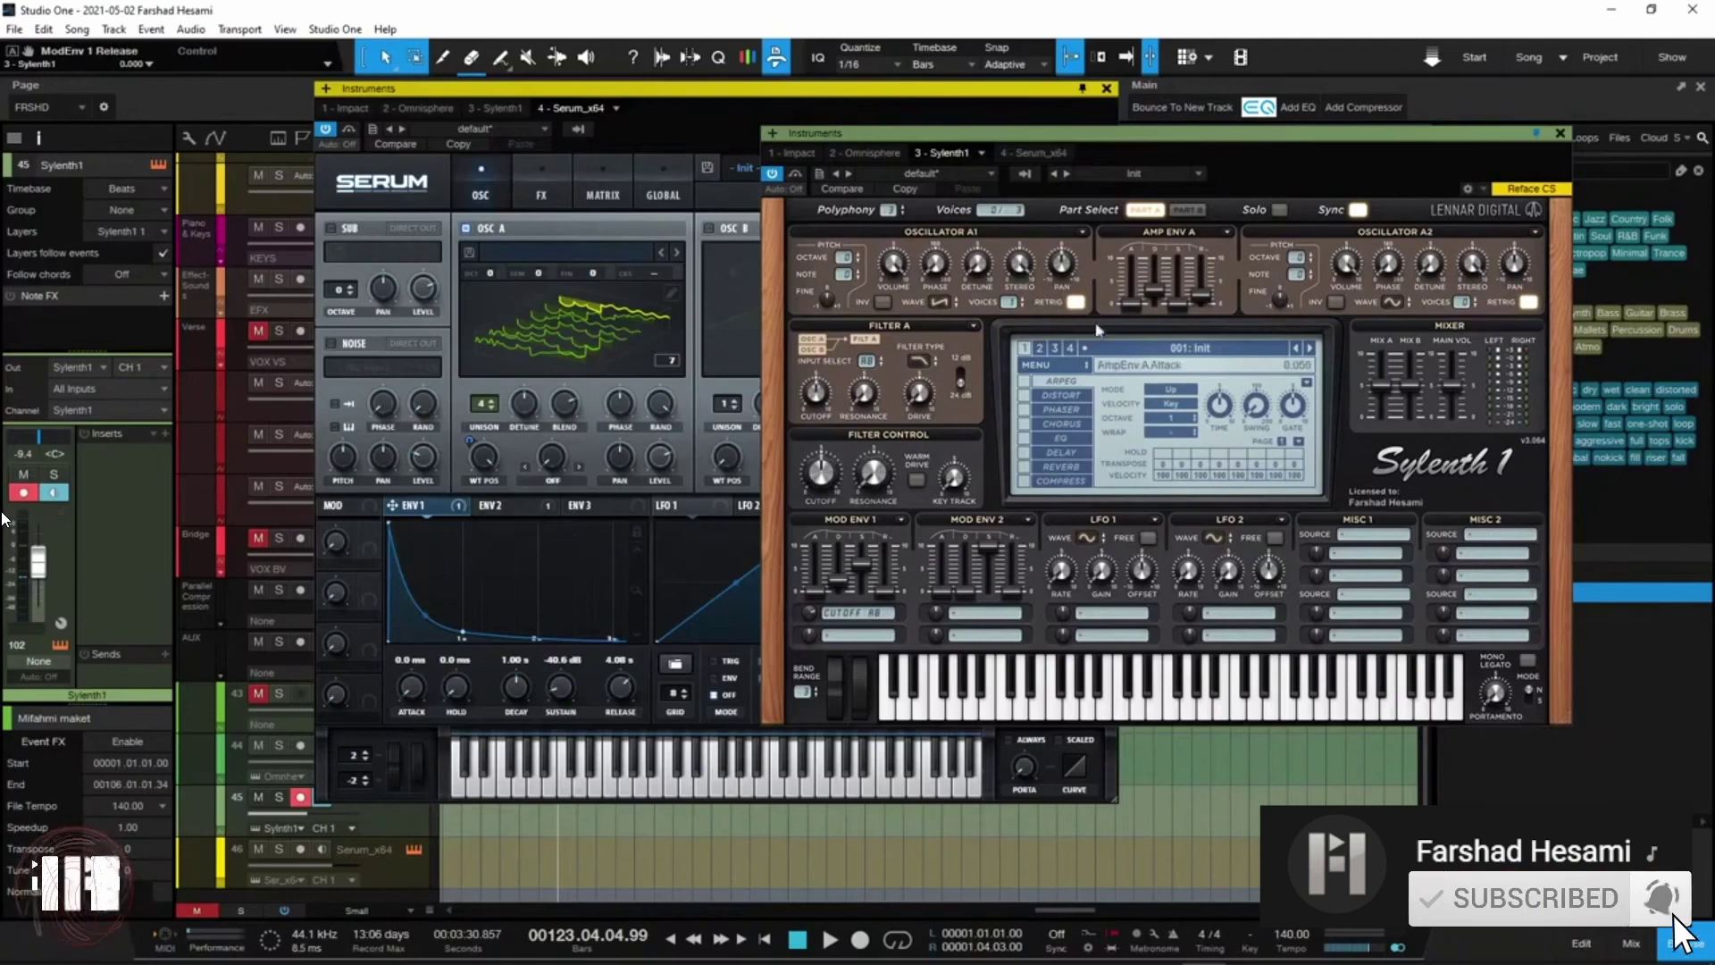
pyautogui.moveTo(862, 566); pyautogui.dragTo(874, 666)
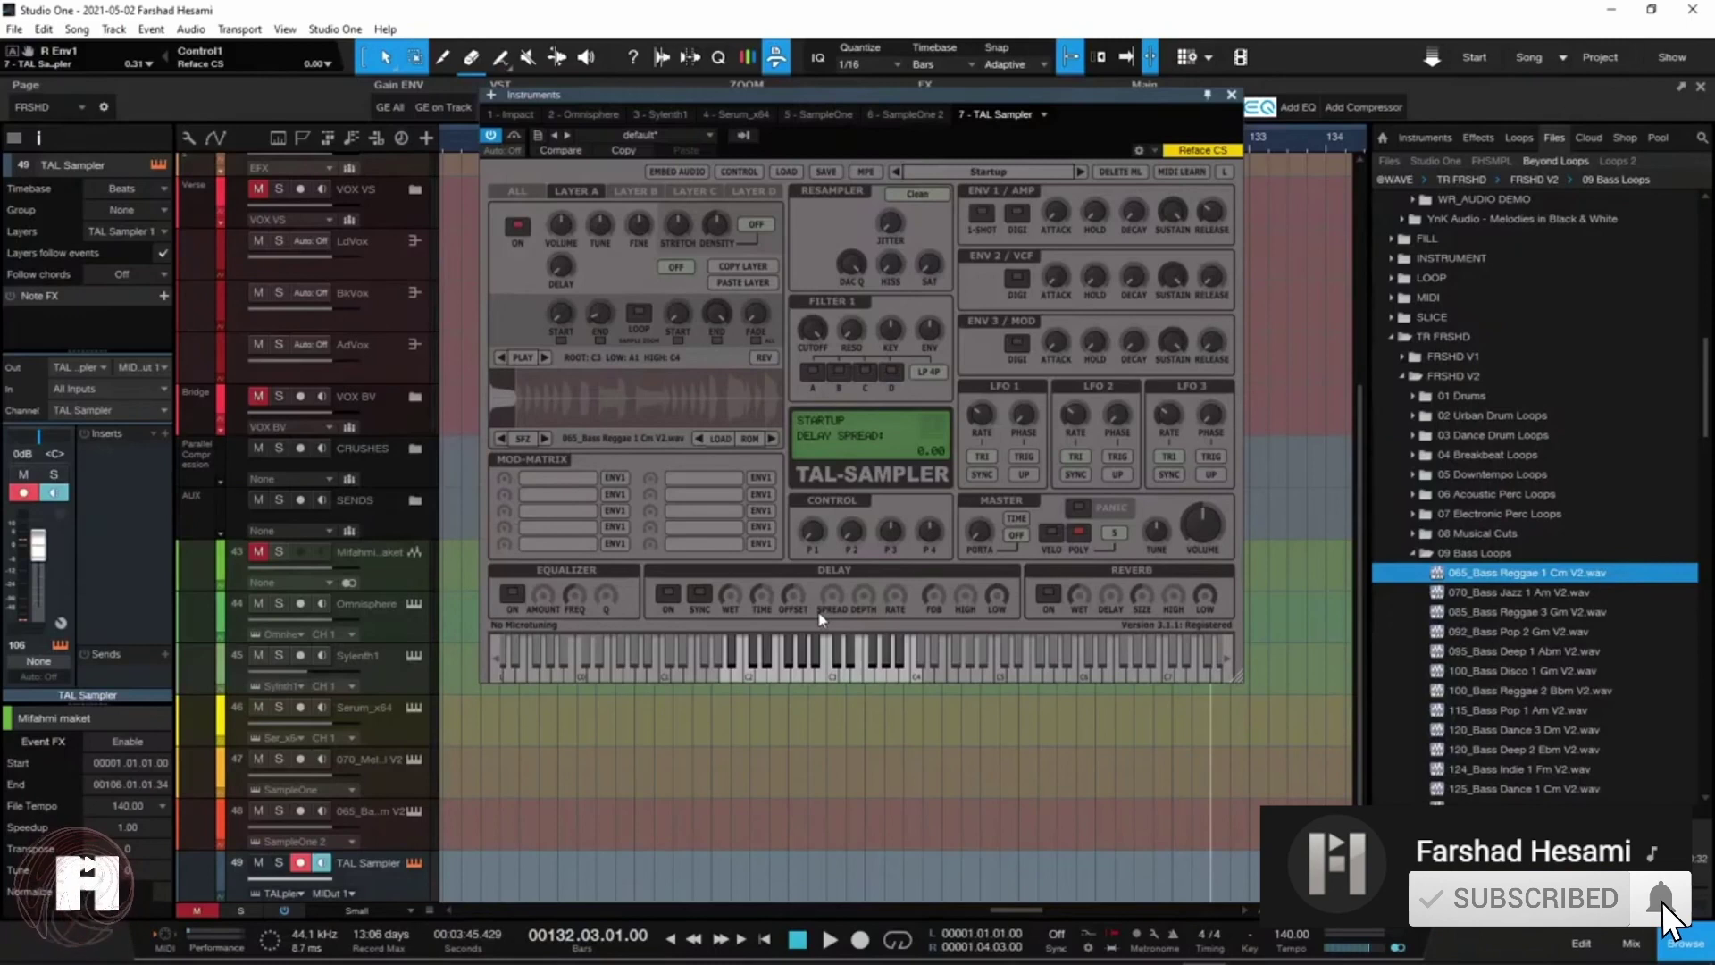
# Step: Audition bass loops such as 070_Bass Jazz, 100_Bass Reggae, 120_Bass Deep and 128_Bass Dub, plus a guitar loop
pyautogui.click(1540, 598)
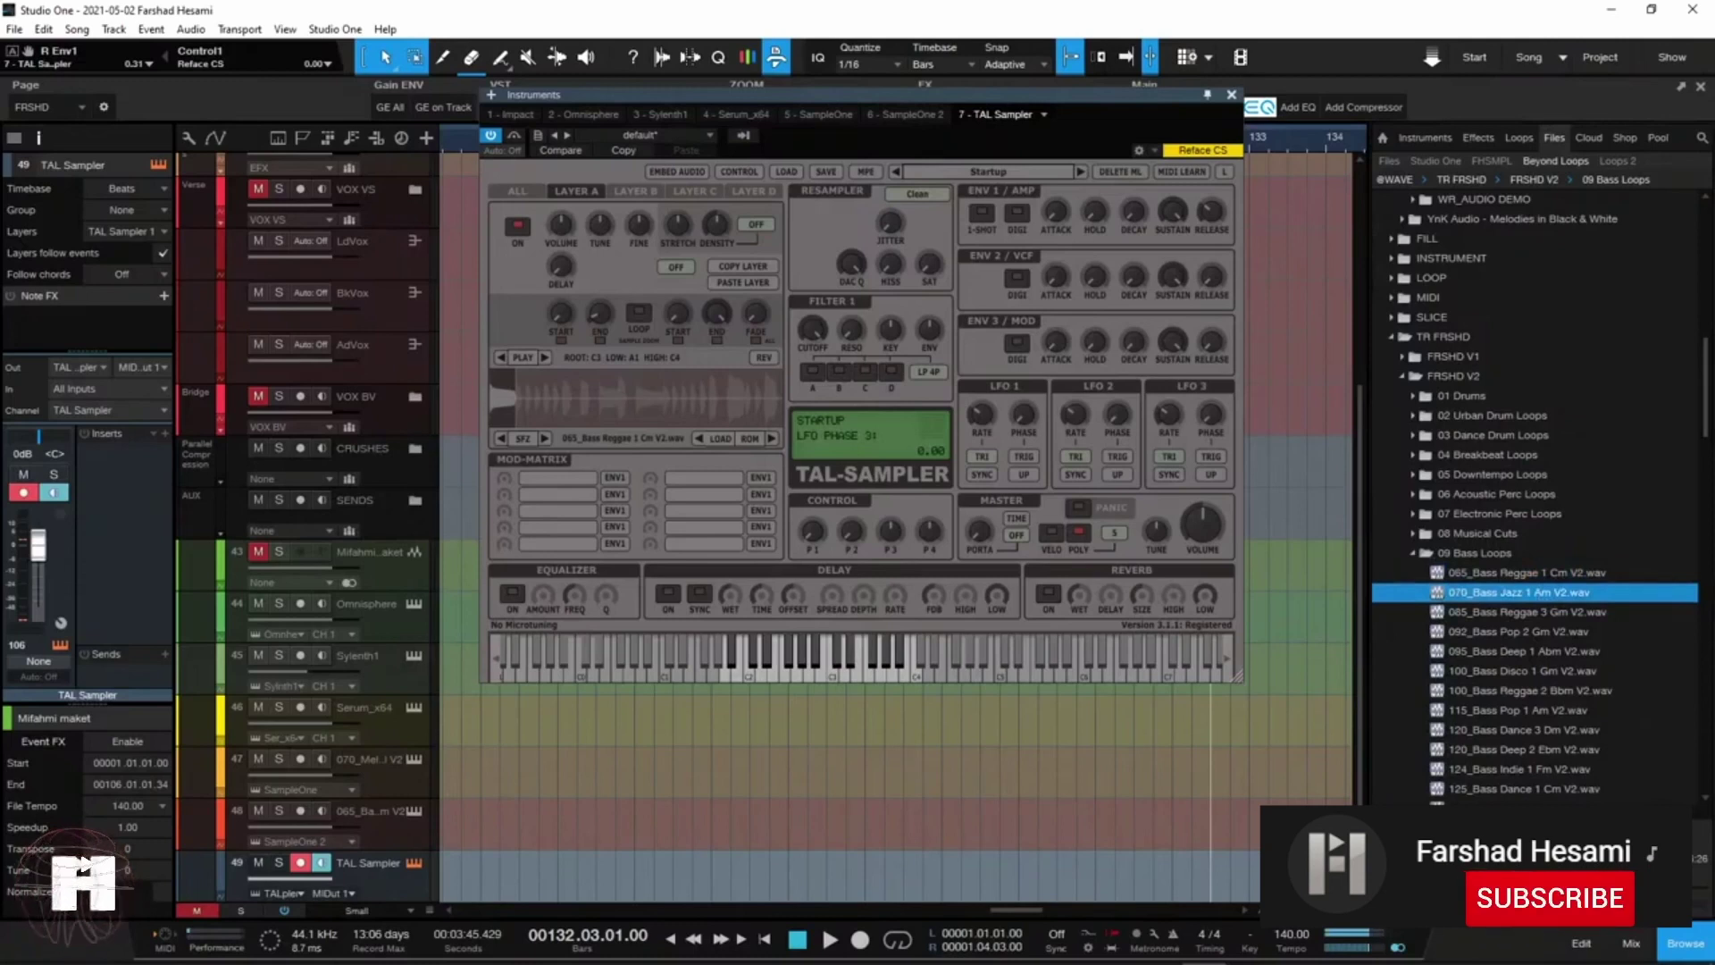
pyautogui.click(1493, 694)
pyautogui.click(1524, 752)
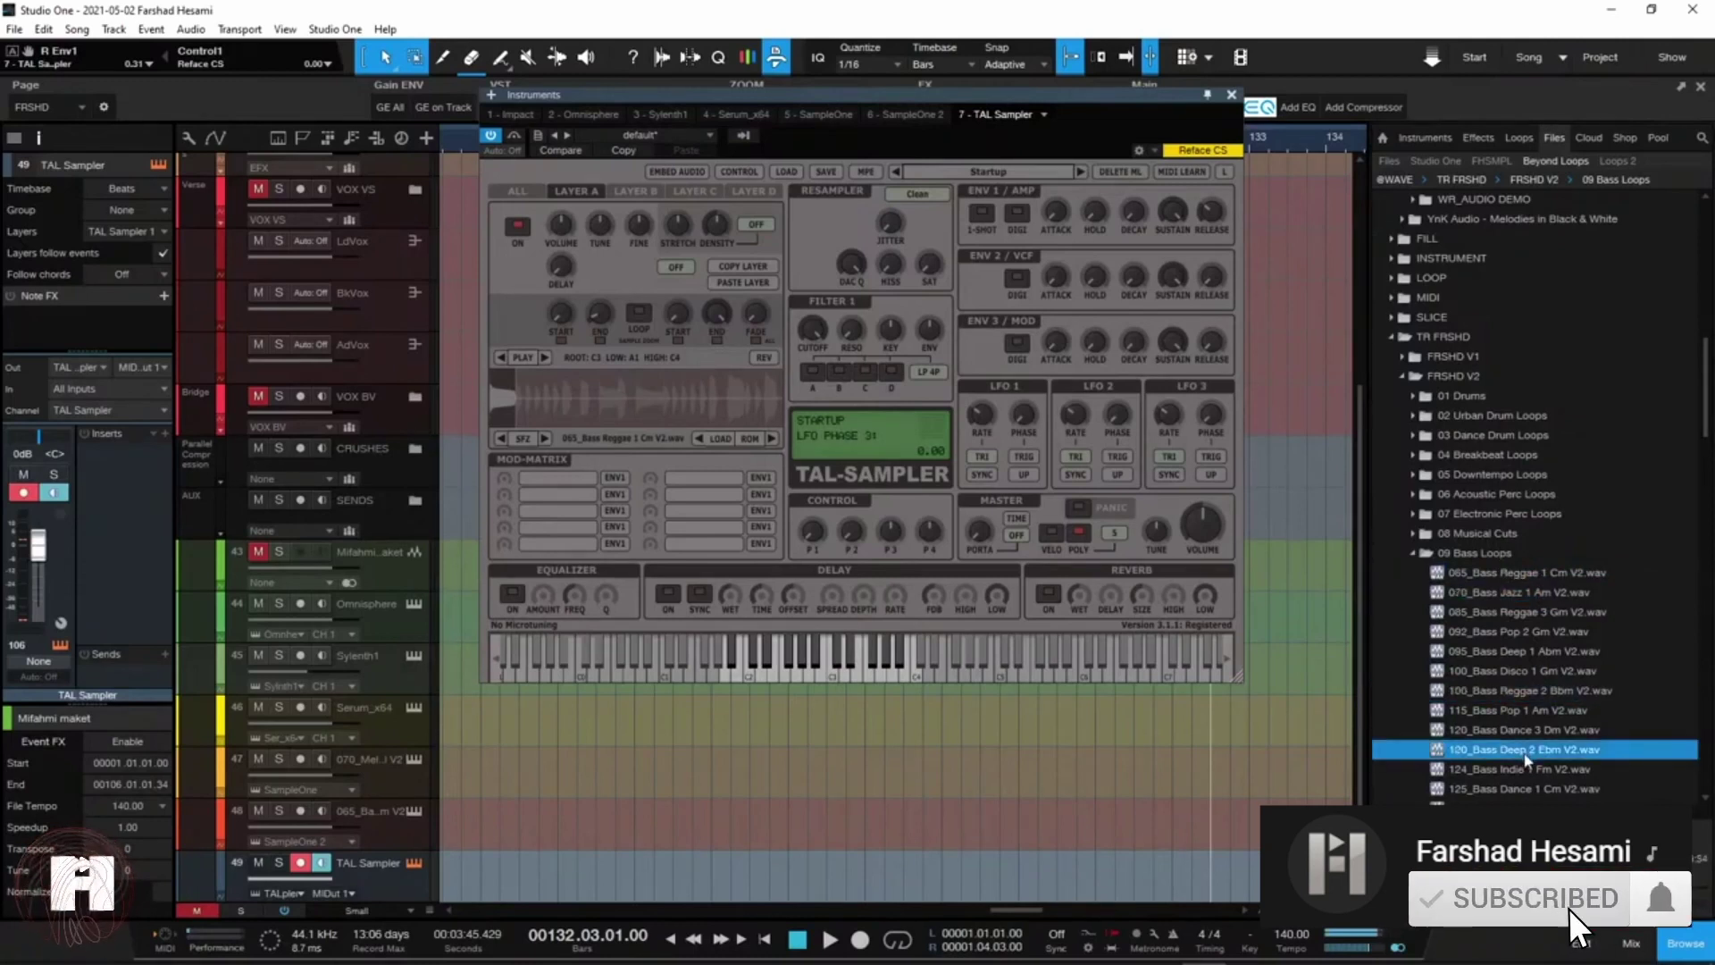
pyautogui.scroll(-1, 1497, 734)
pyautogui.click(1519, 710)
pyautogui.click(1519, 730)
pyautogui.click(1520, 749)
pyautogui.click(1524, 769)
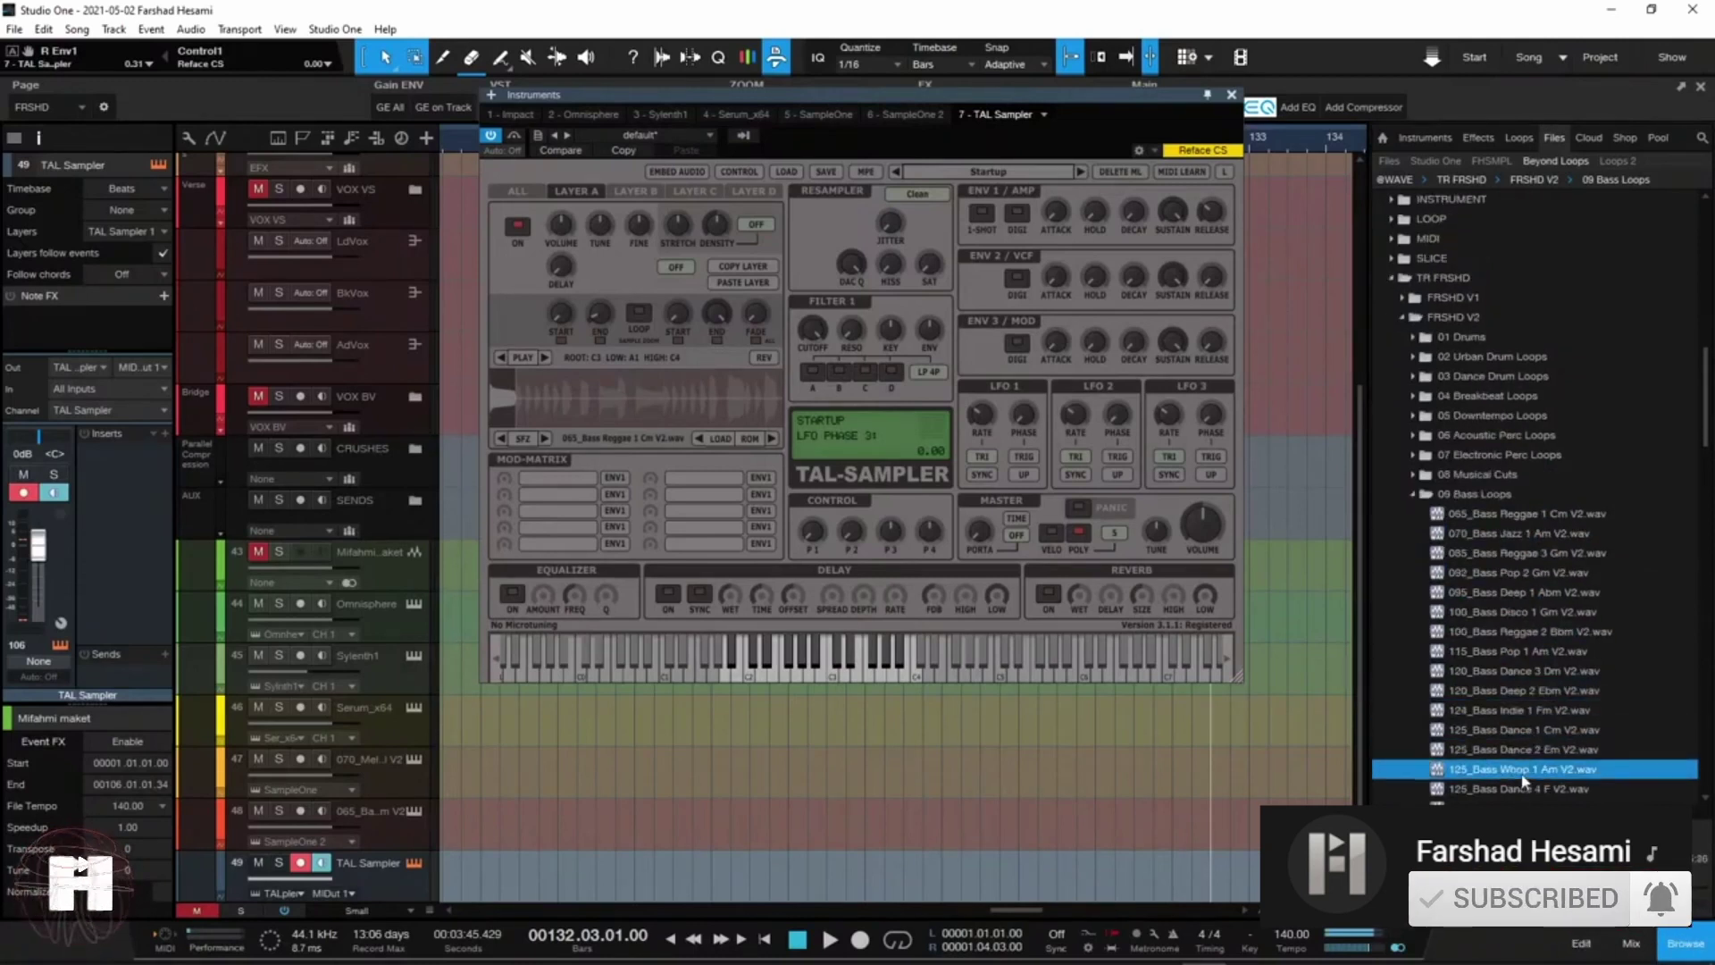
pyautogui.scroll(-2, 1524, 780)
pyautogui.click(1518, 710)
pyautogui.click(1516, 730)
pyautogui.click(1504, 789)
pyautogui.scroll(-1, 1510, 773)
pyautogui.doubleClick(1493, 753)
pyautogui.click(1504, 771)
pyautogui.scroll(-1, 1509, 763)
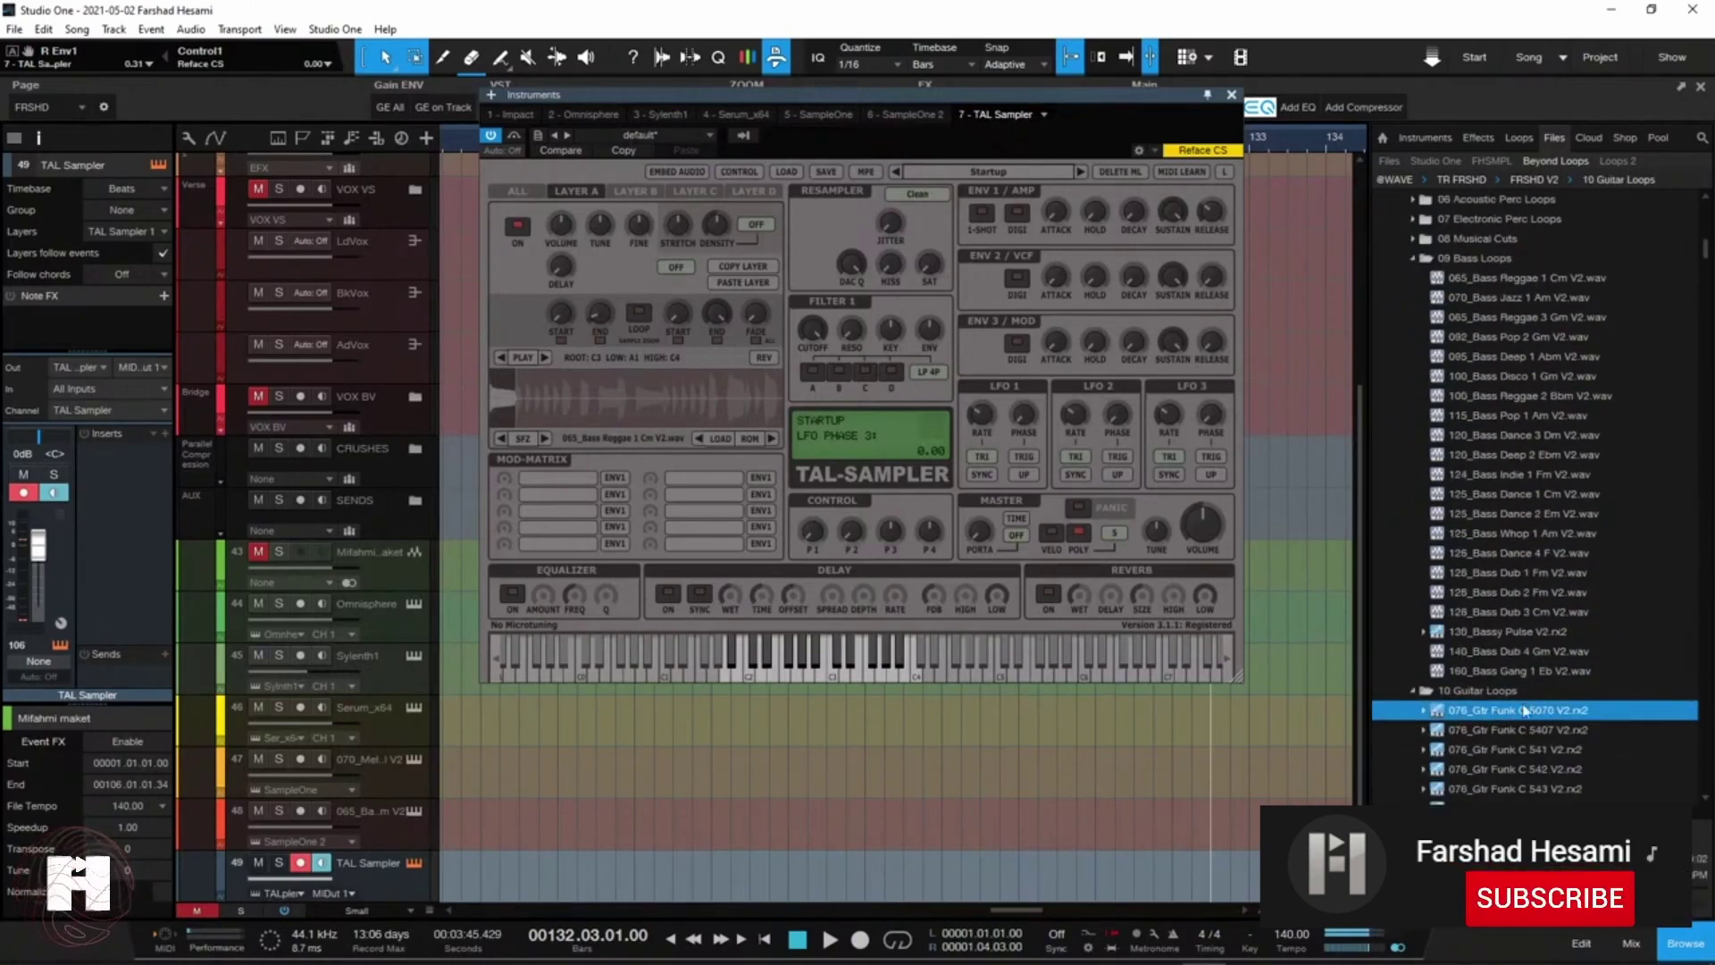
# Step: Load 160_Bass Gang 1 Eb V2.wav into TAL-Sampler's layer B and view its sample settings
pyautogui.doubleClick(1494, 693)
pyautogui.click(1518, 656)
pyautogui.click(1514, 675)
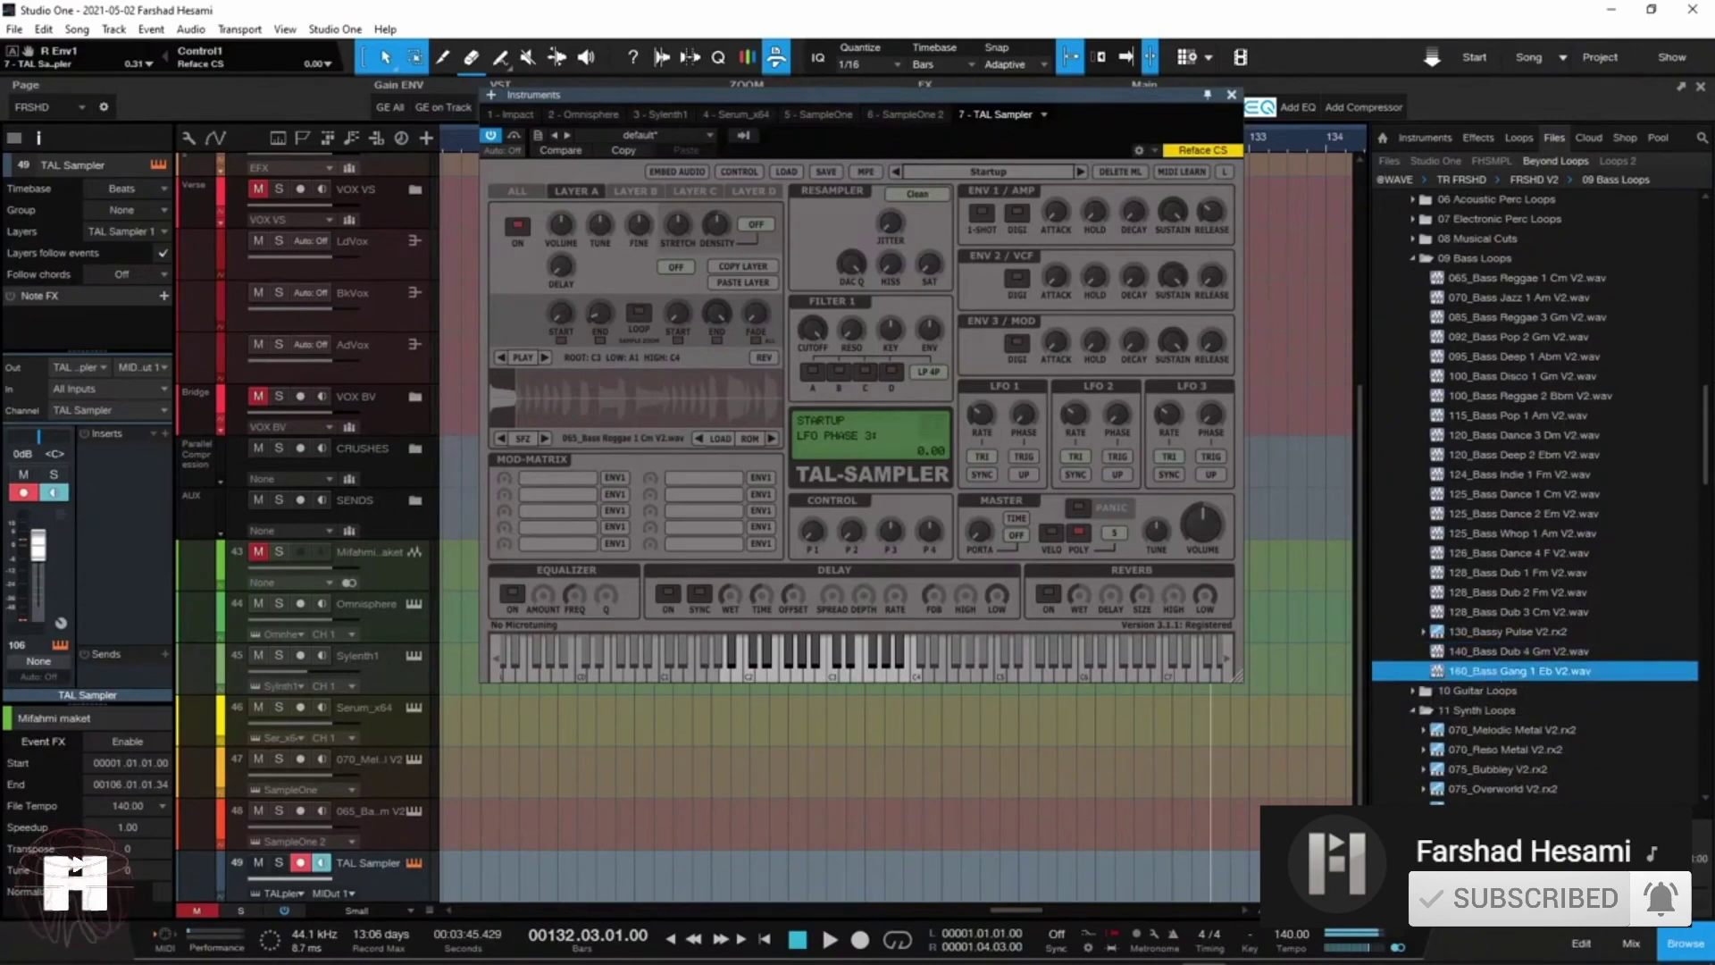
pyautogui.click(632, 193)
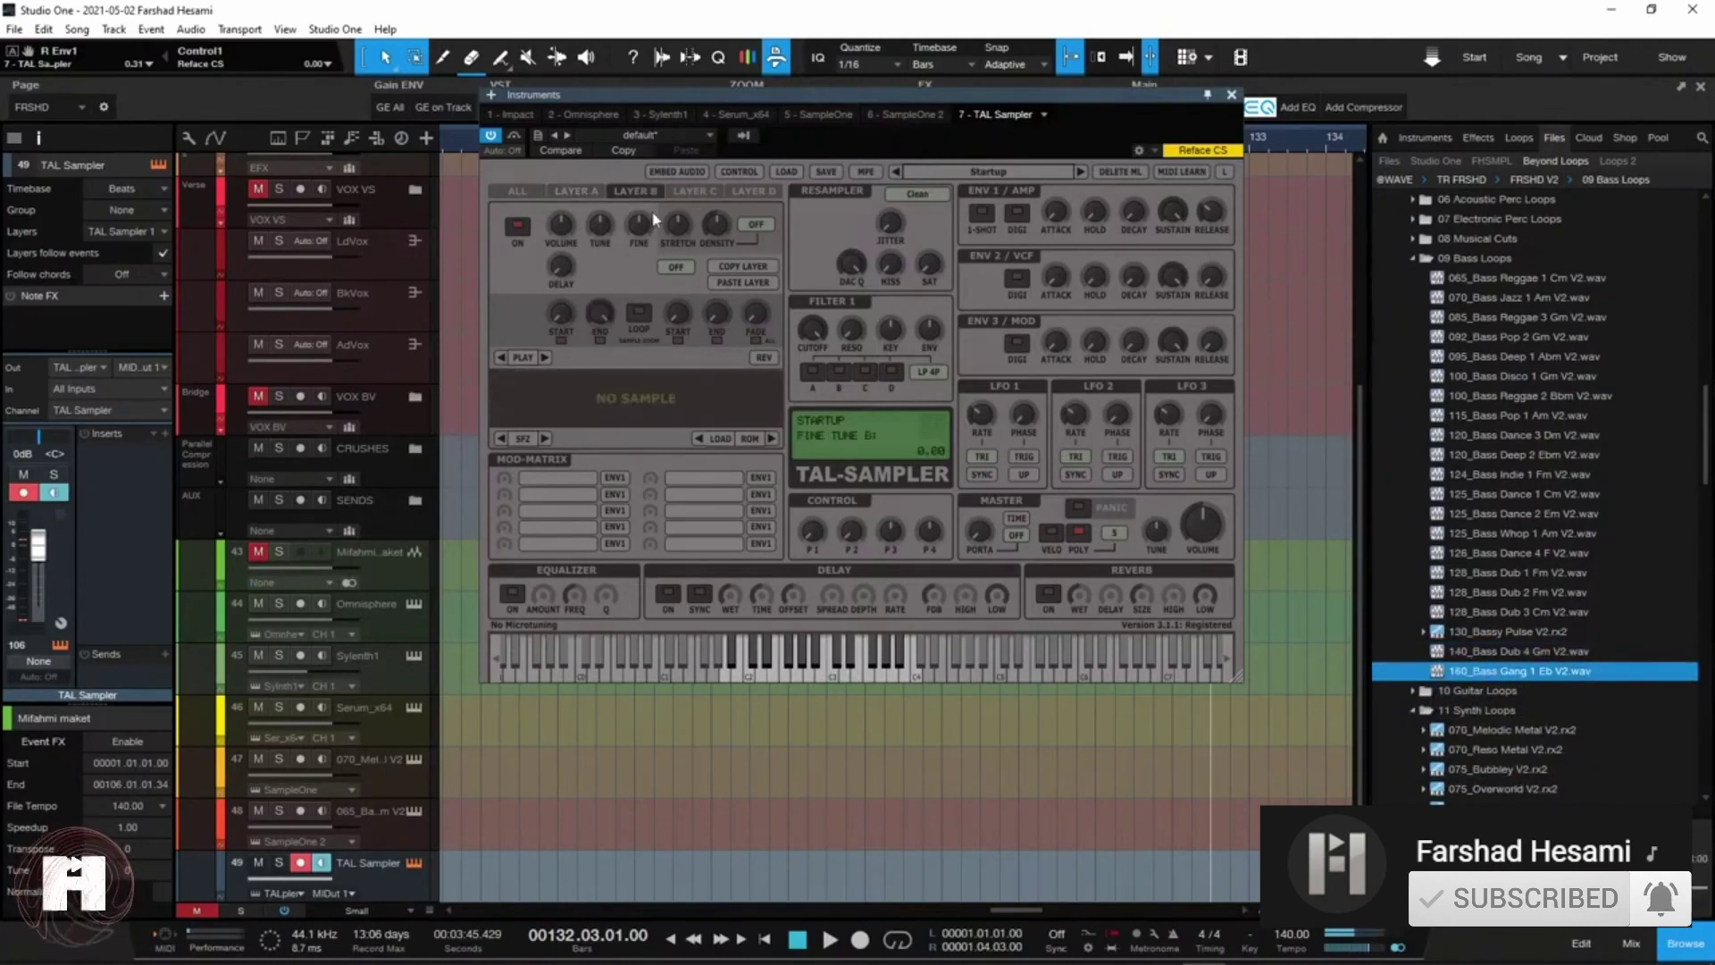
pyautogui.moveTo(1487, 668); pyautogui.dragTo(616, 412)
pyautogui.click(632, 395)
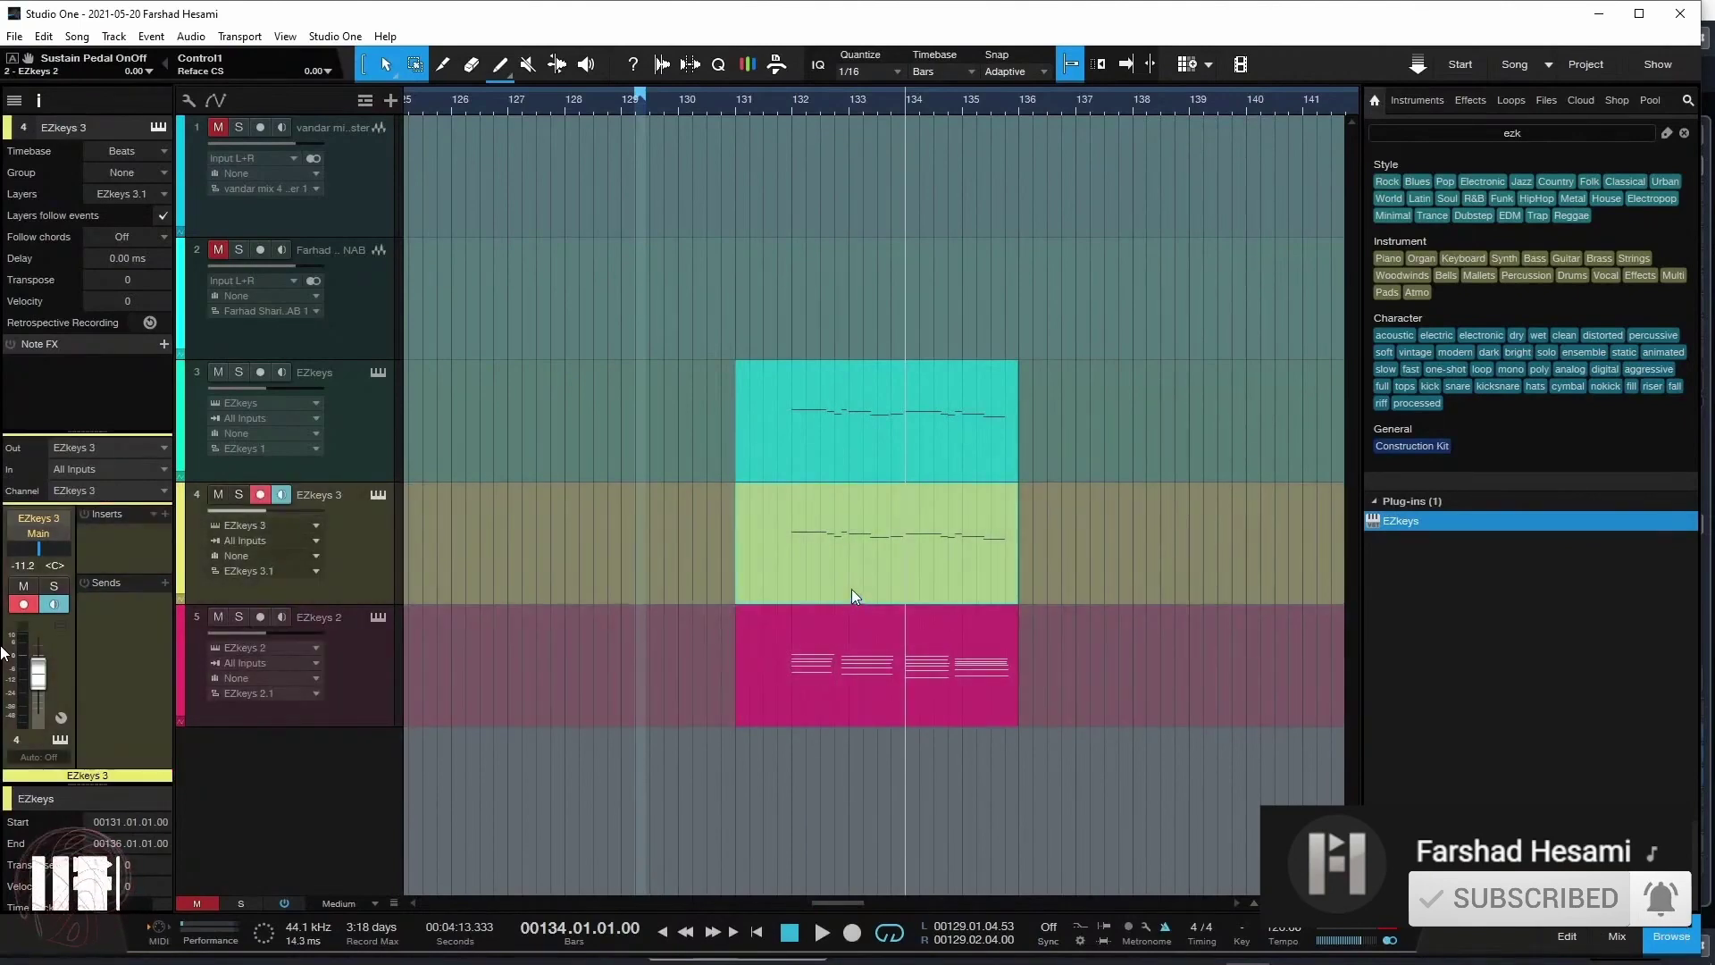
# Step: Open the EZkeys 3 part's notes, select all but the first, and close the editor
pyautogui.doubleClick(851, 582)
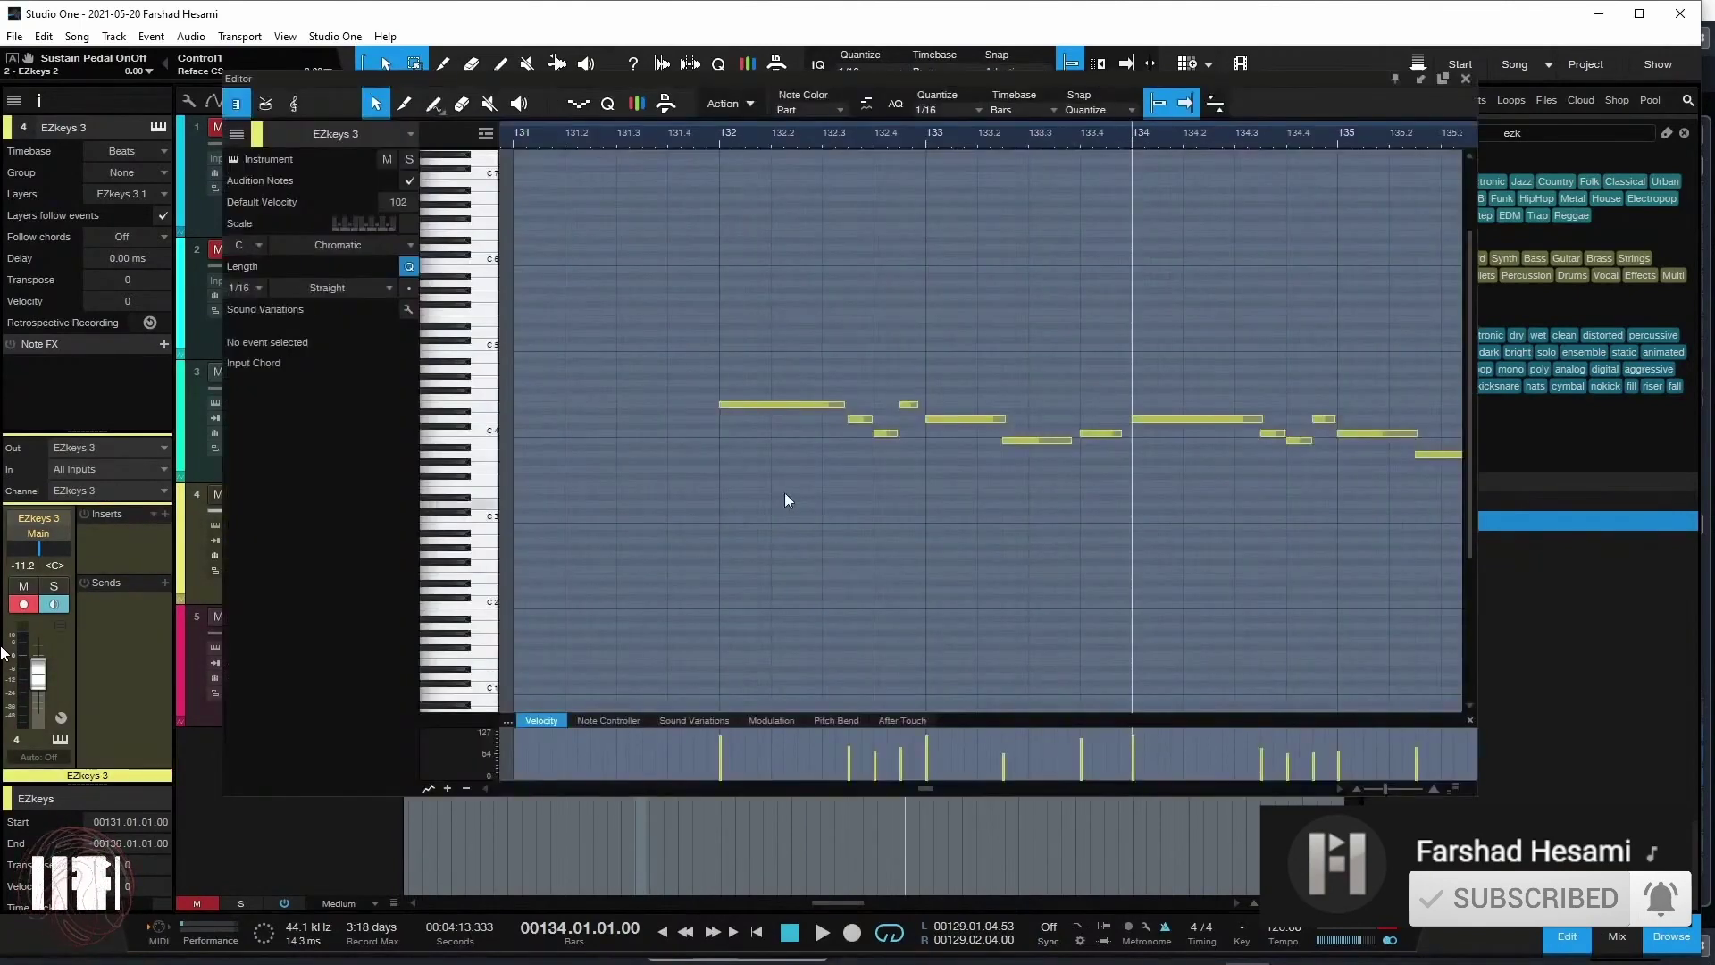
pyautogui.moveTo(860, 323); pyautogui.dragTo(1465, 563)
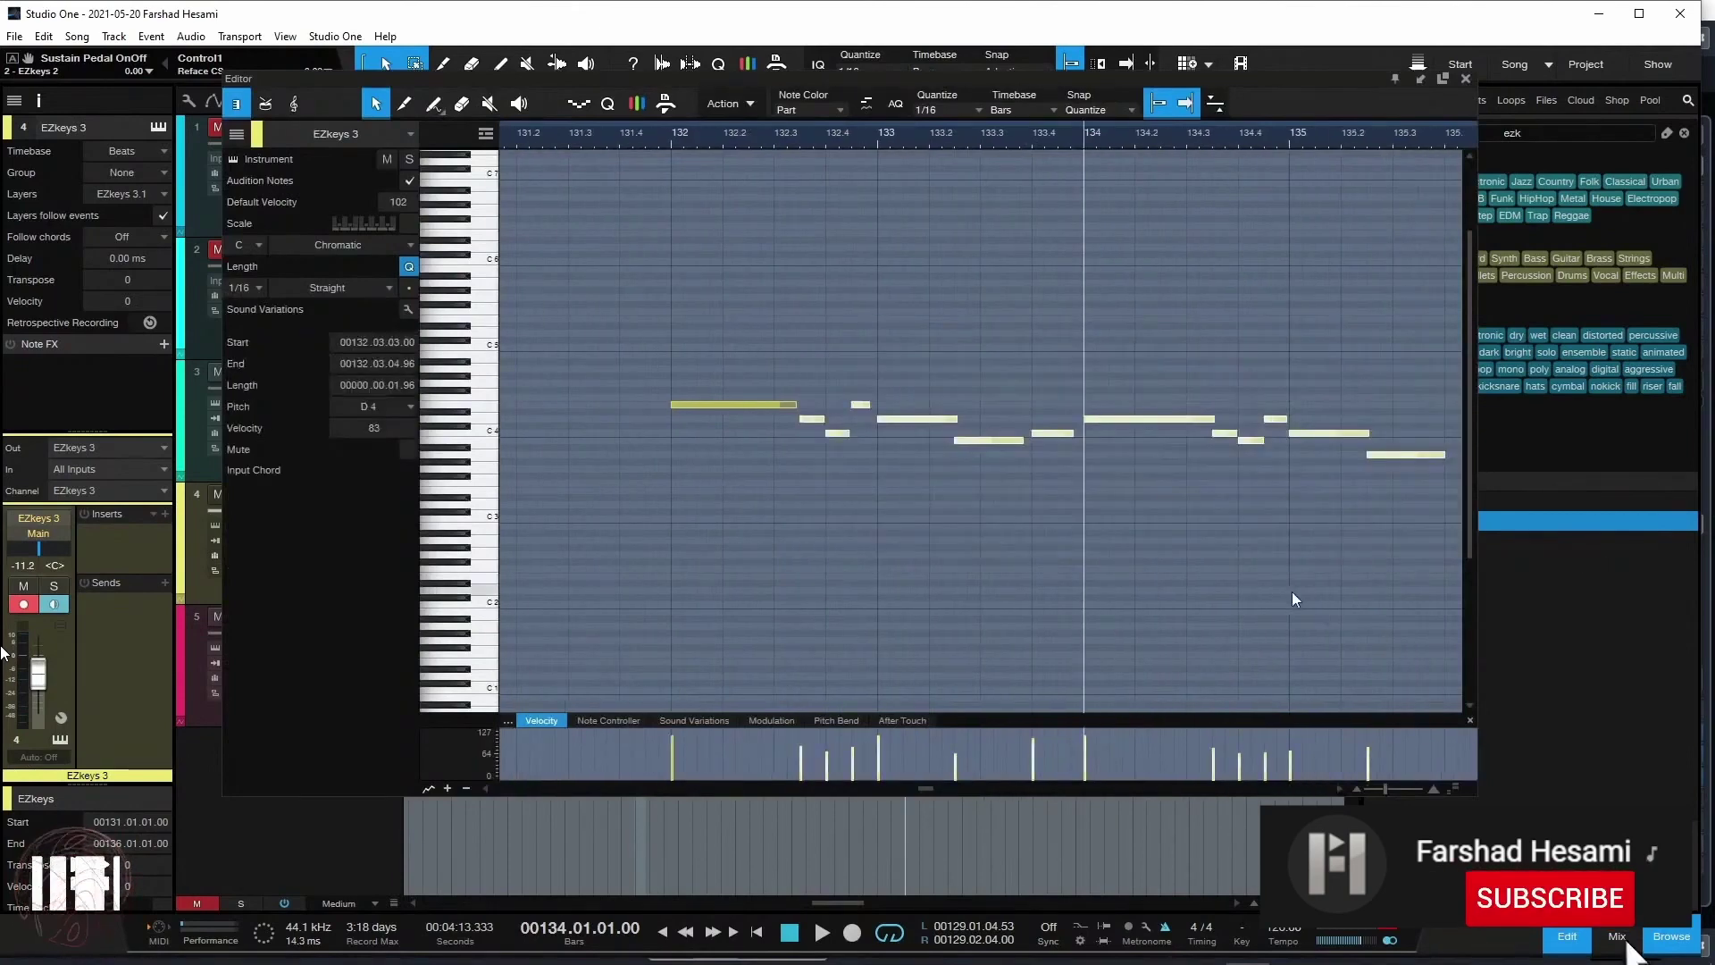
pyautogui.press('F2')
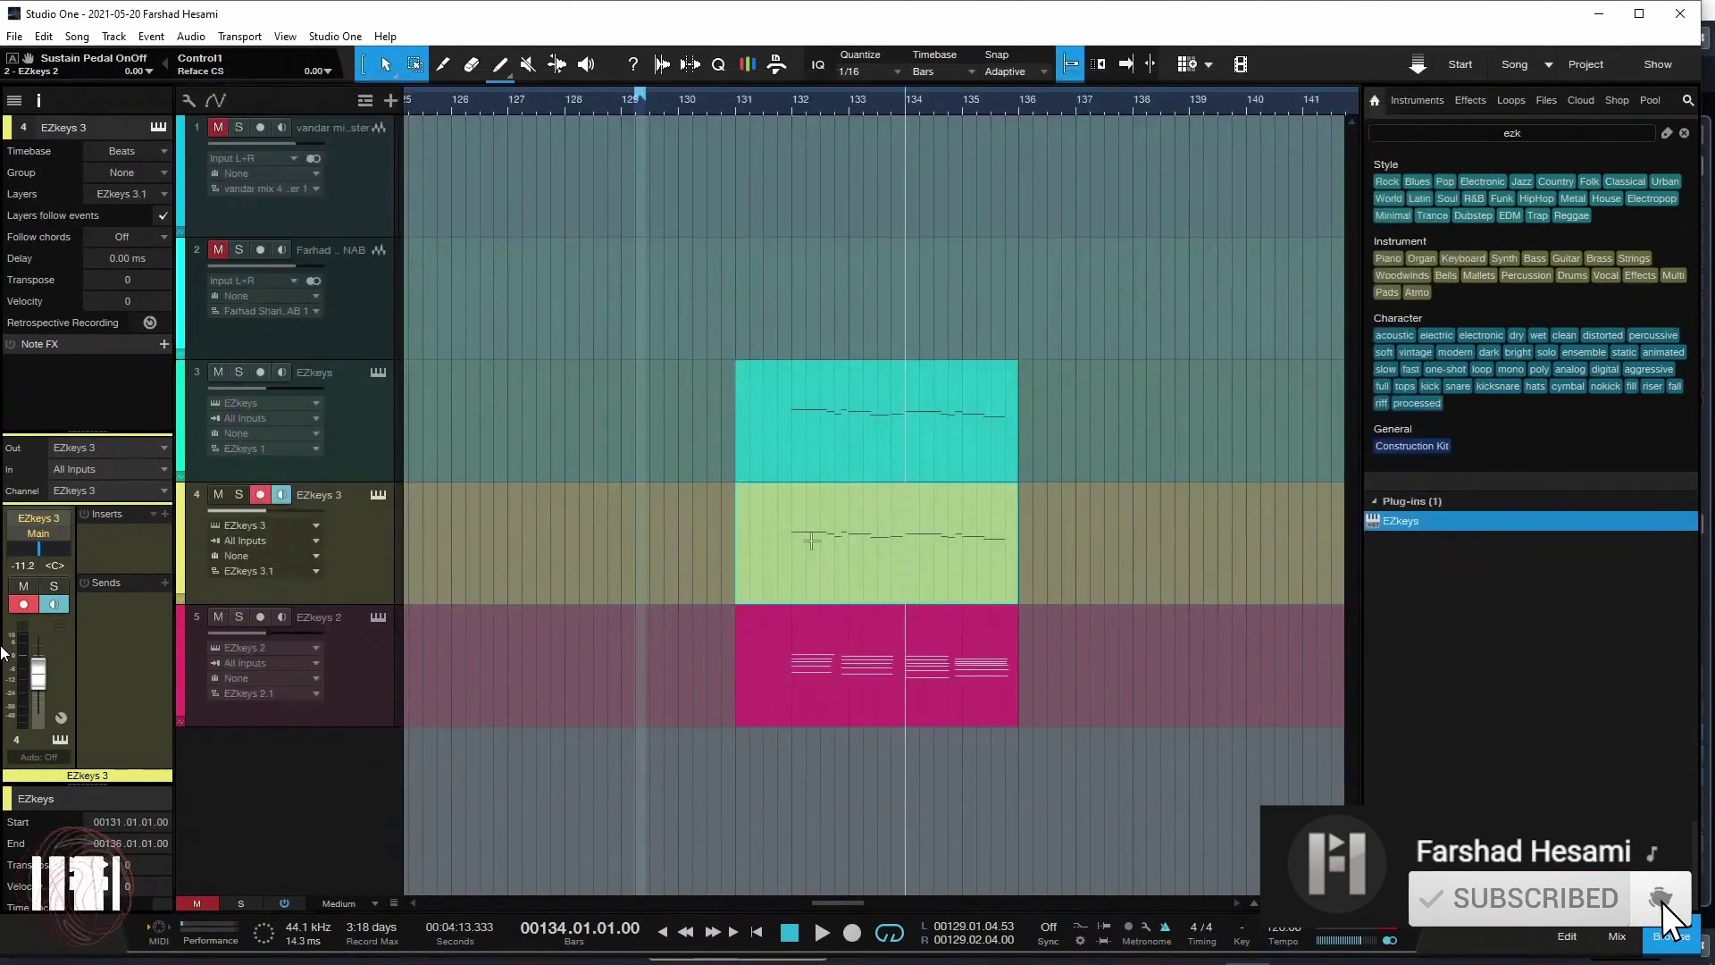
# Step: Select the EZkeys 2, EZkeys 3 and EZkeys parts together
pyautogui.click(850, 702)
pyautogui.keyDown('shift'); pyautogui.click(866, 575); pyautogui.keyUp('shift')
pyautogui.keyDown('shift'); pyautogui.click(868, 457); pyautogui.keyUp('shift')
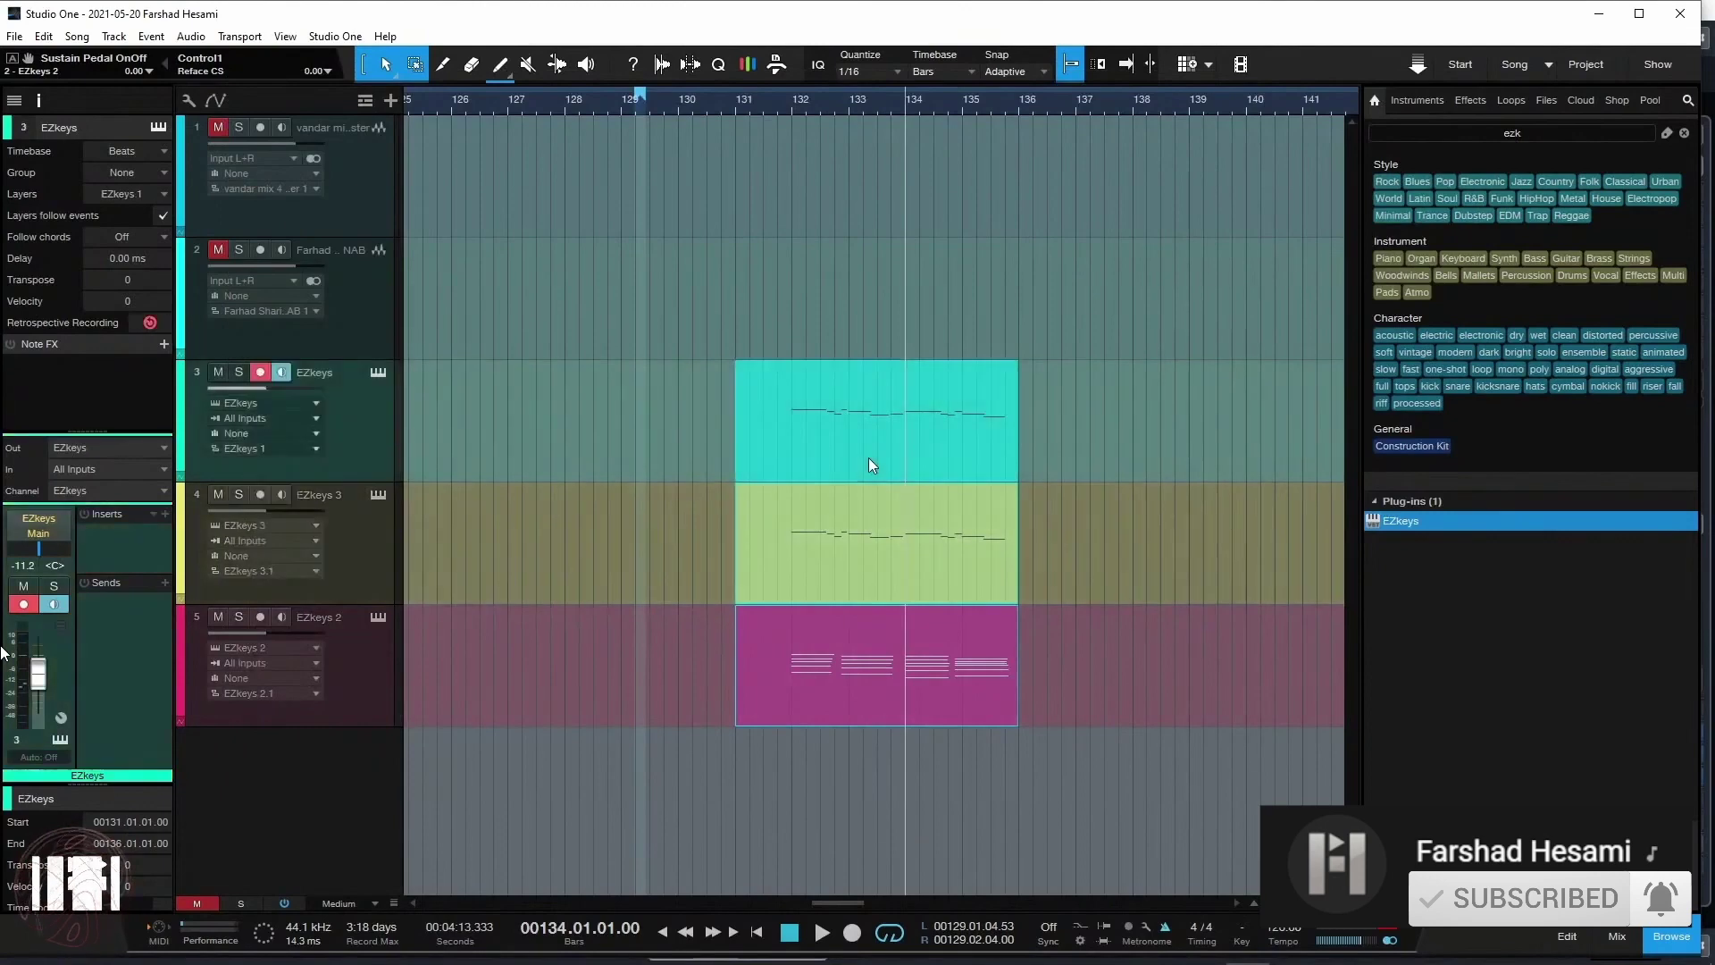
# Step: In the EZkeys 3 piano roll, lower the bar-132 long note, then notes at 133 (D4→B3), 133.2 (→G3), 134 (→B3)
pyautogui.doubleClick(840, 574)
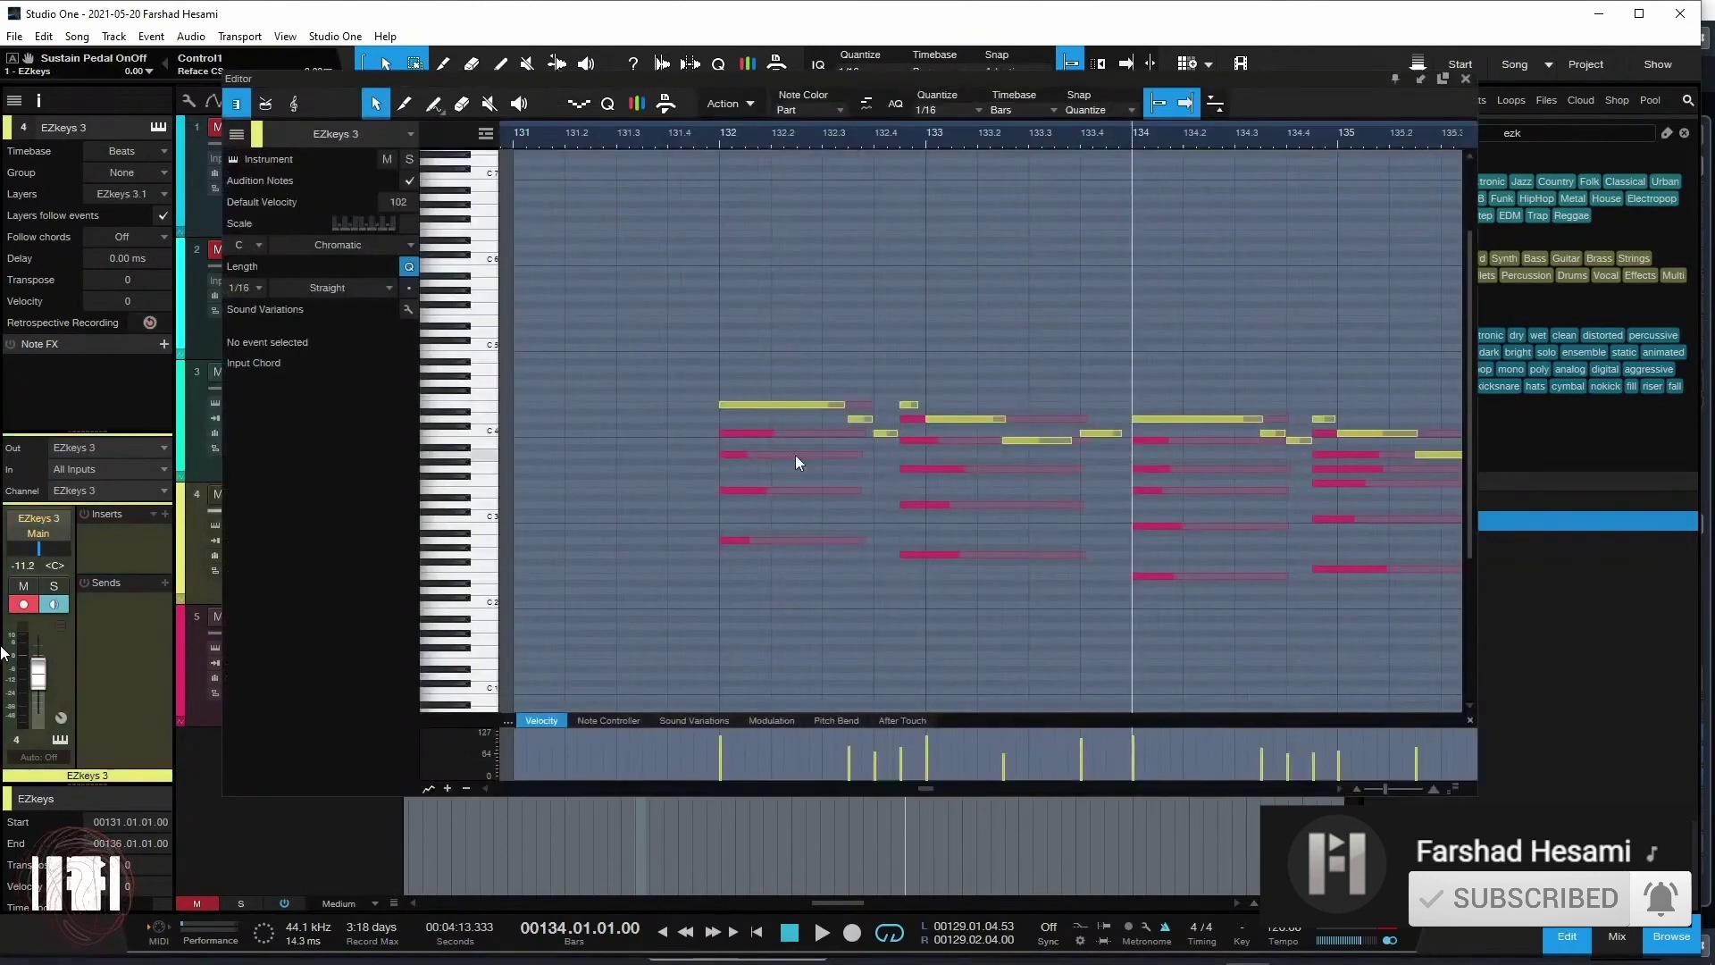
pyautogui.moveTo(770, 409); pyautogui.dragTo(772, 434)
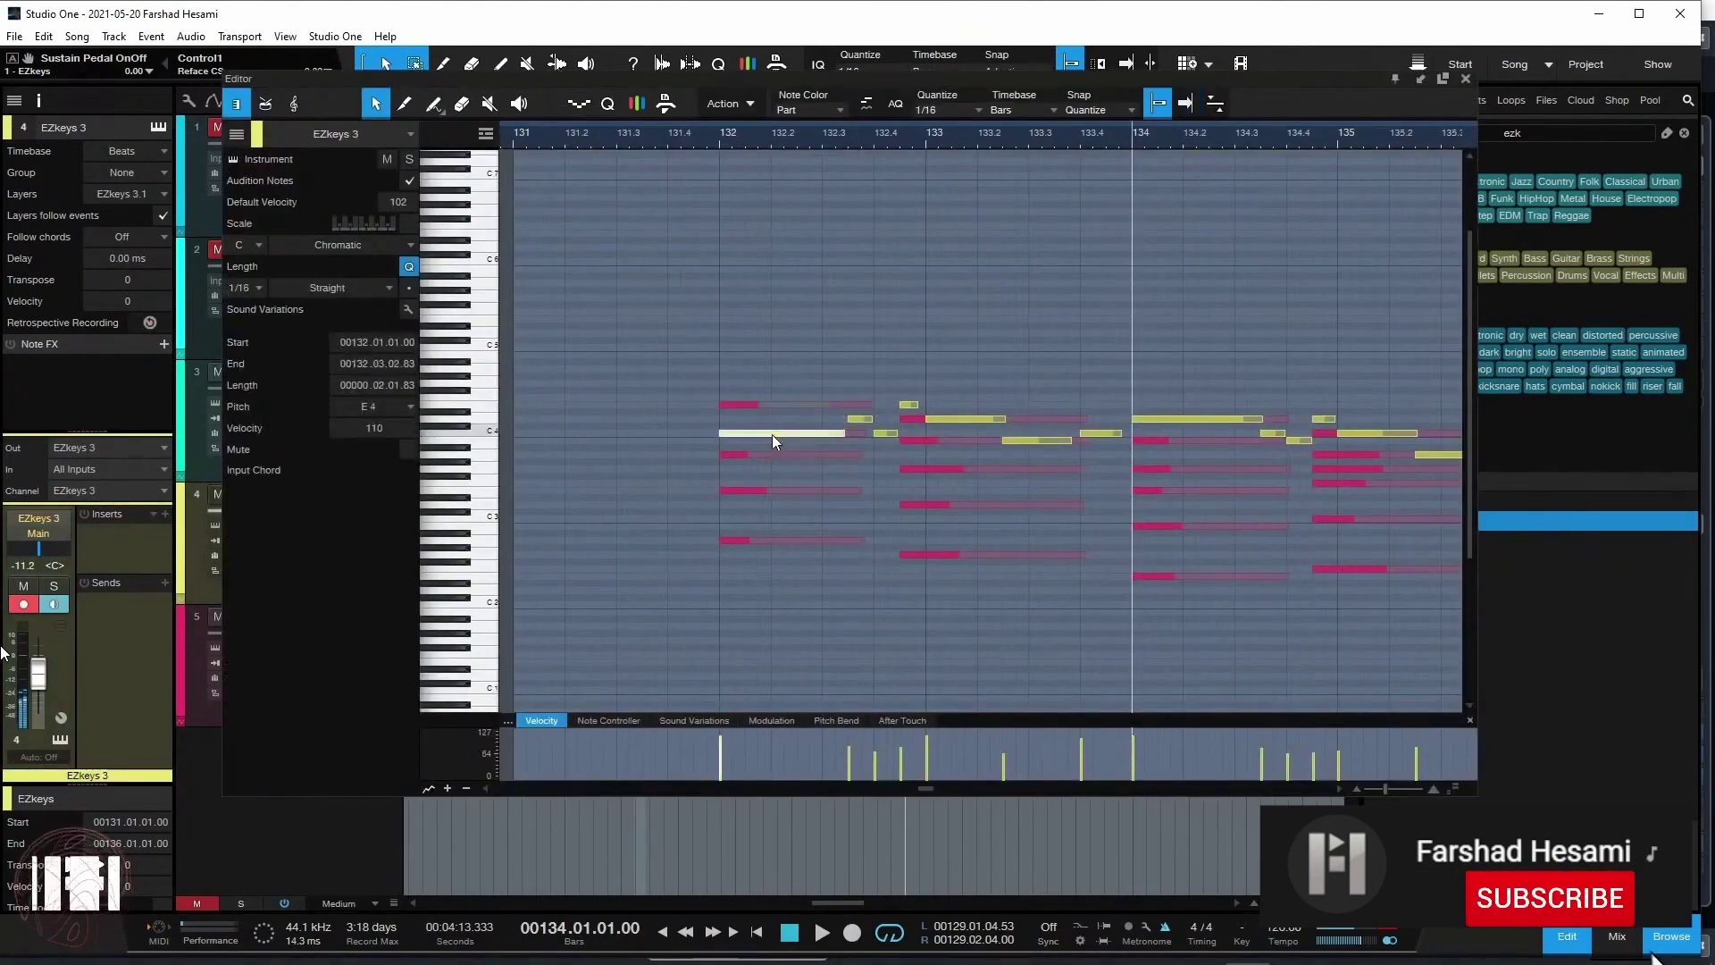
pyautogui.moveTo(938, 420); pyautogui.dragTo(940, 443)
pyautogui.moveTo(1047, 439); pyautogui.dragTo(1047, 479)
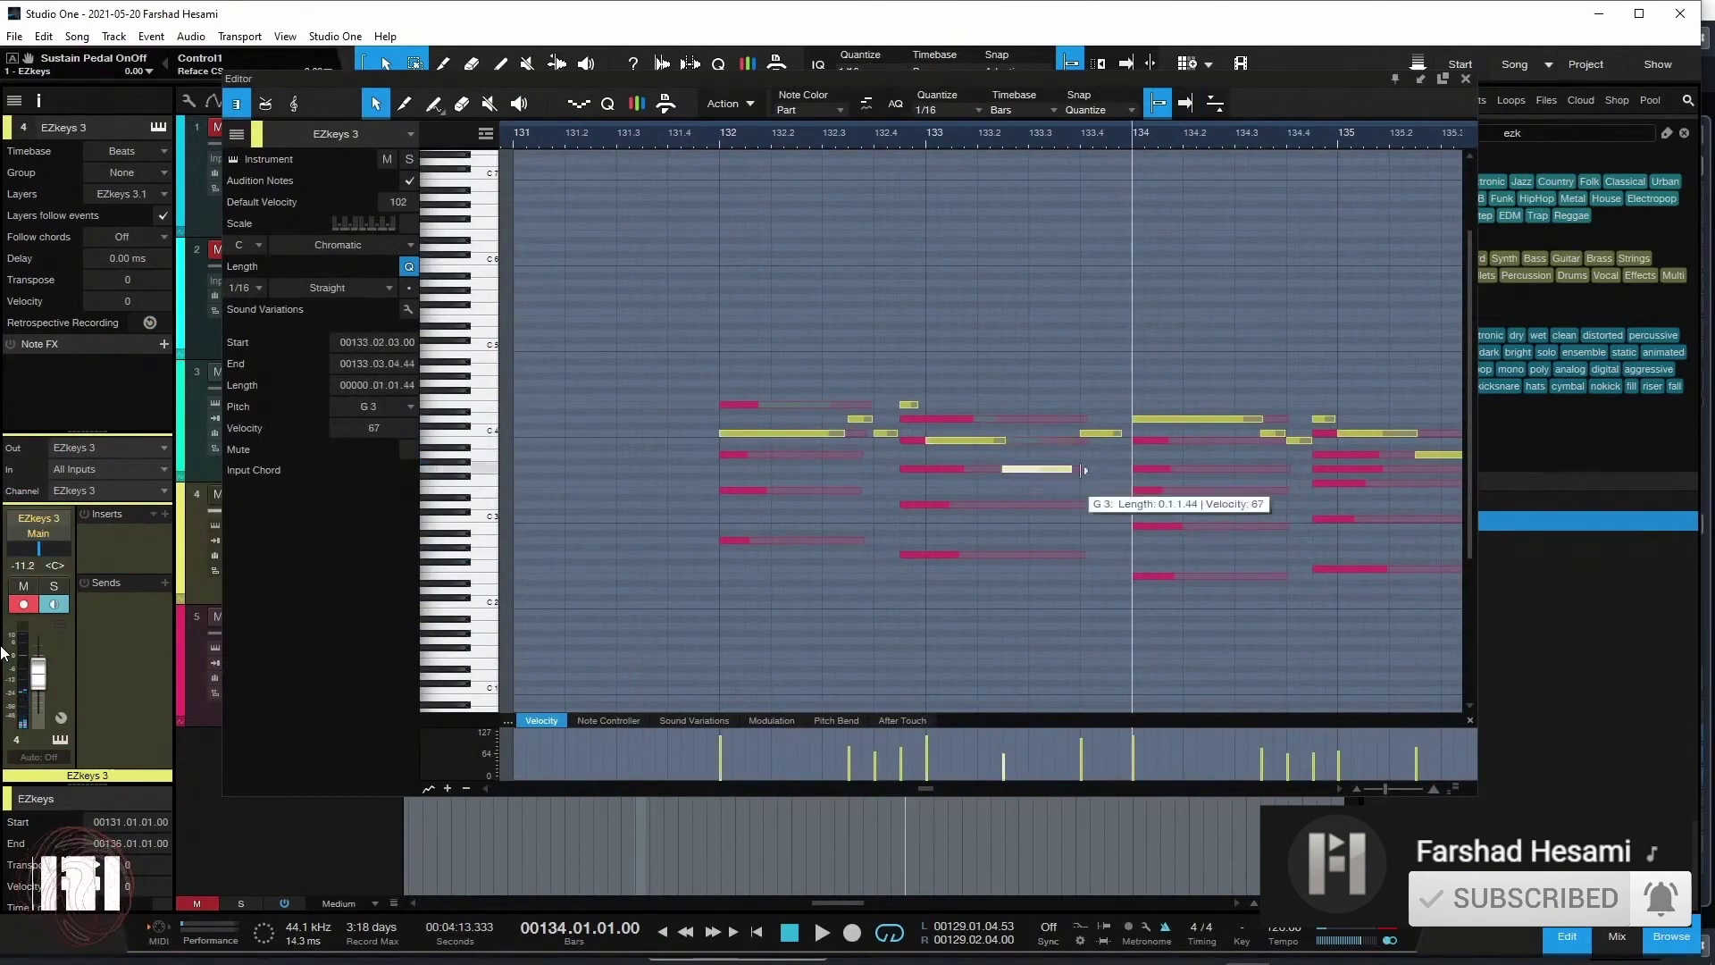
pyautogui.click(1100, 432)
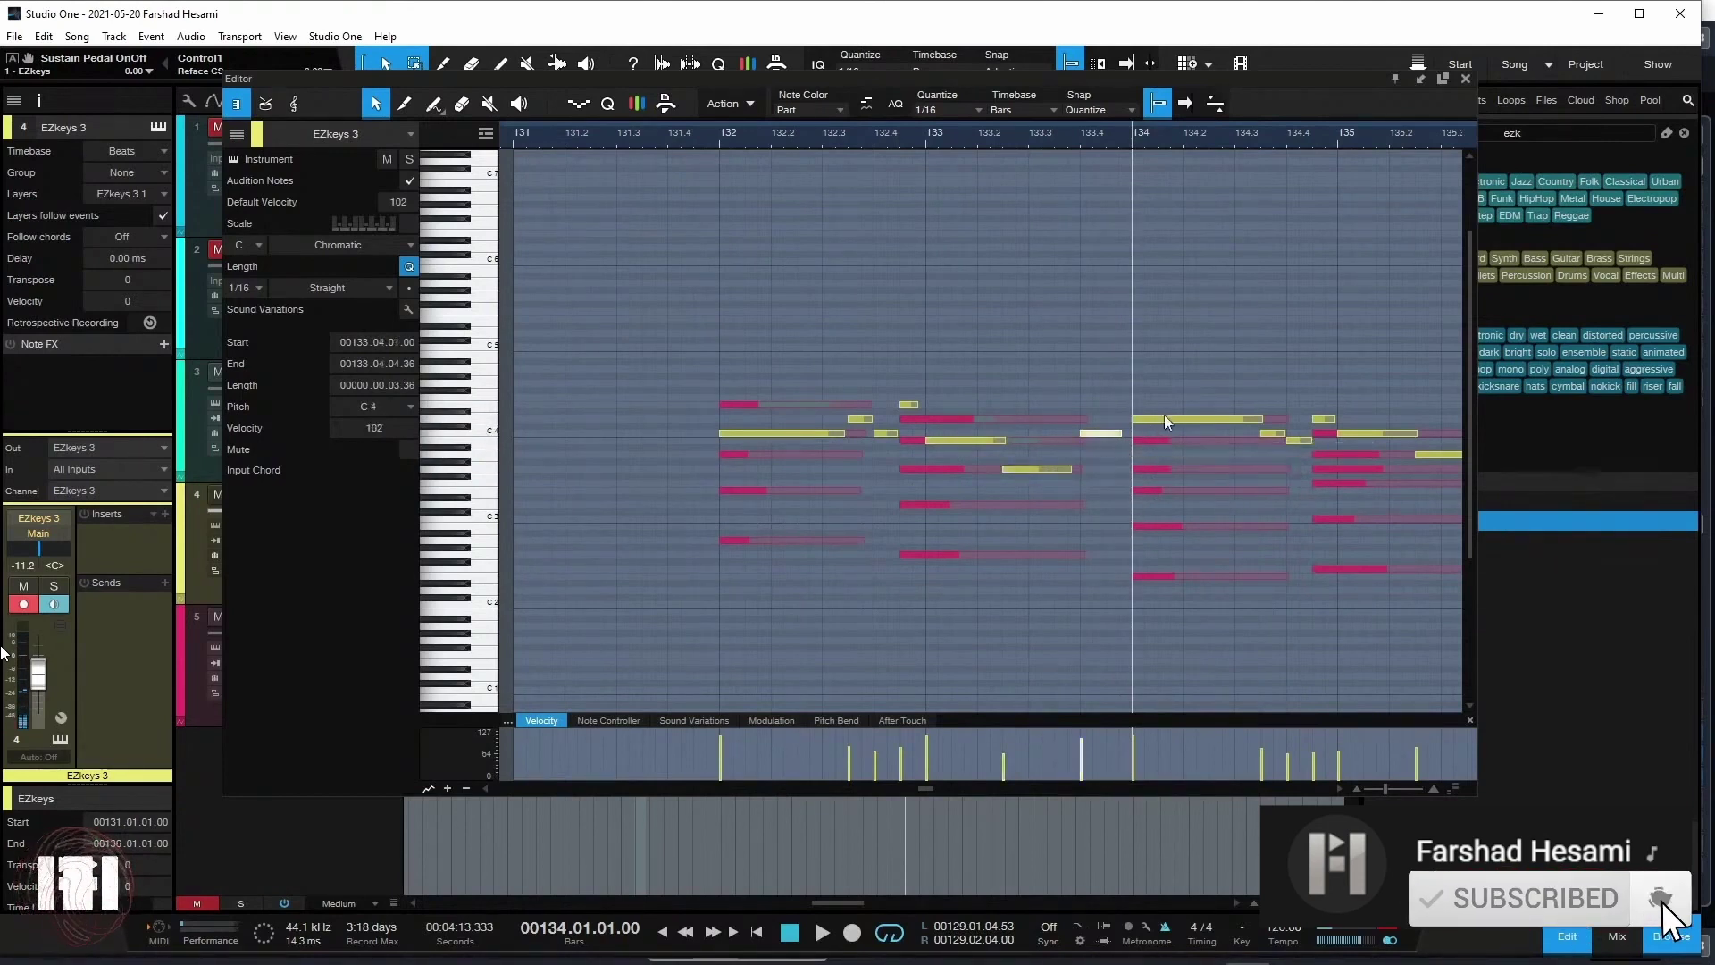
pyautogui.moveTo(1161, 415); pyautogui.dragTo(1165, 449)
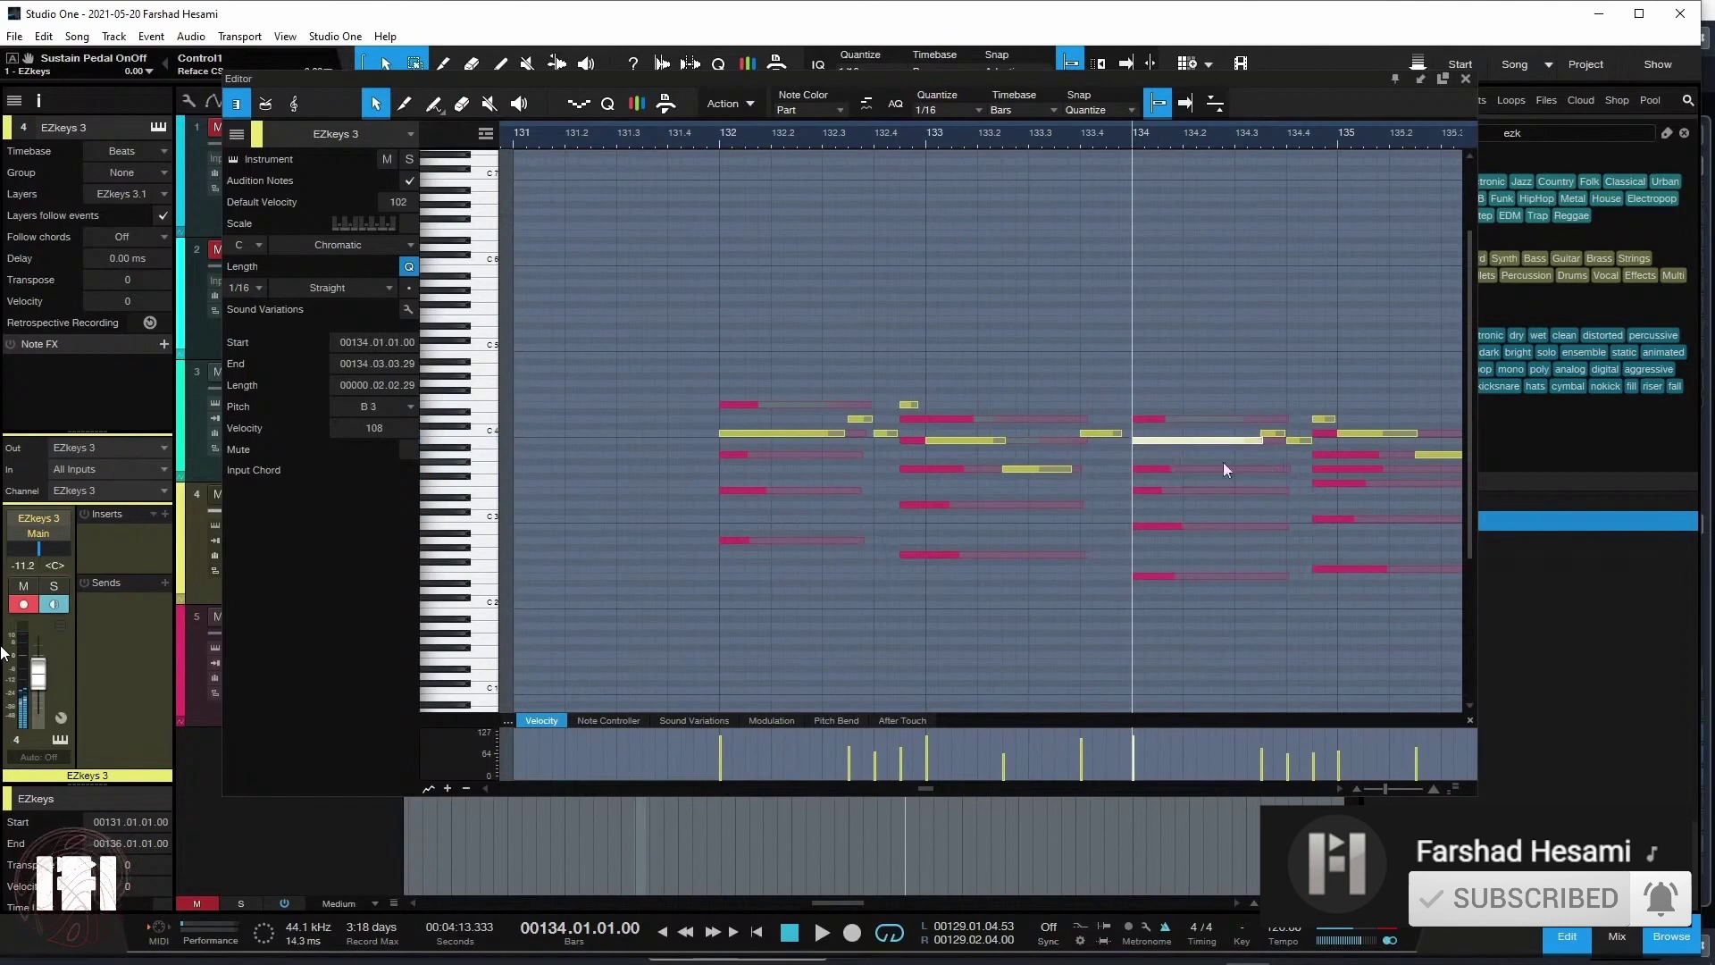
# Step: Lower the notes at bar 135 and 134.4, drop the 133.04.01 C4 to B3, and set the 132.04.03 note to D4
pyautogui.moveTo(1362, 433); pyautogui.dragTo(1423, 485)
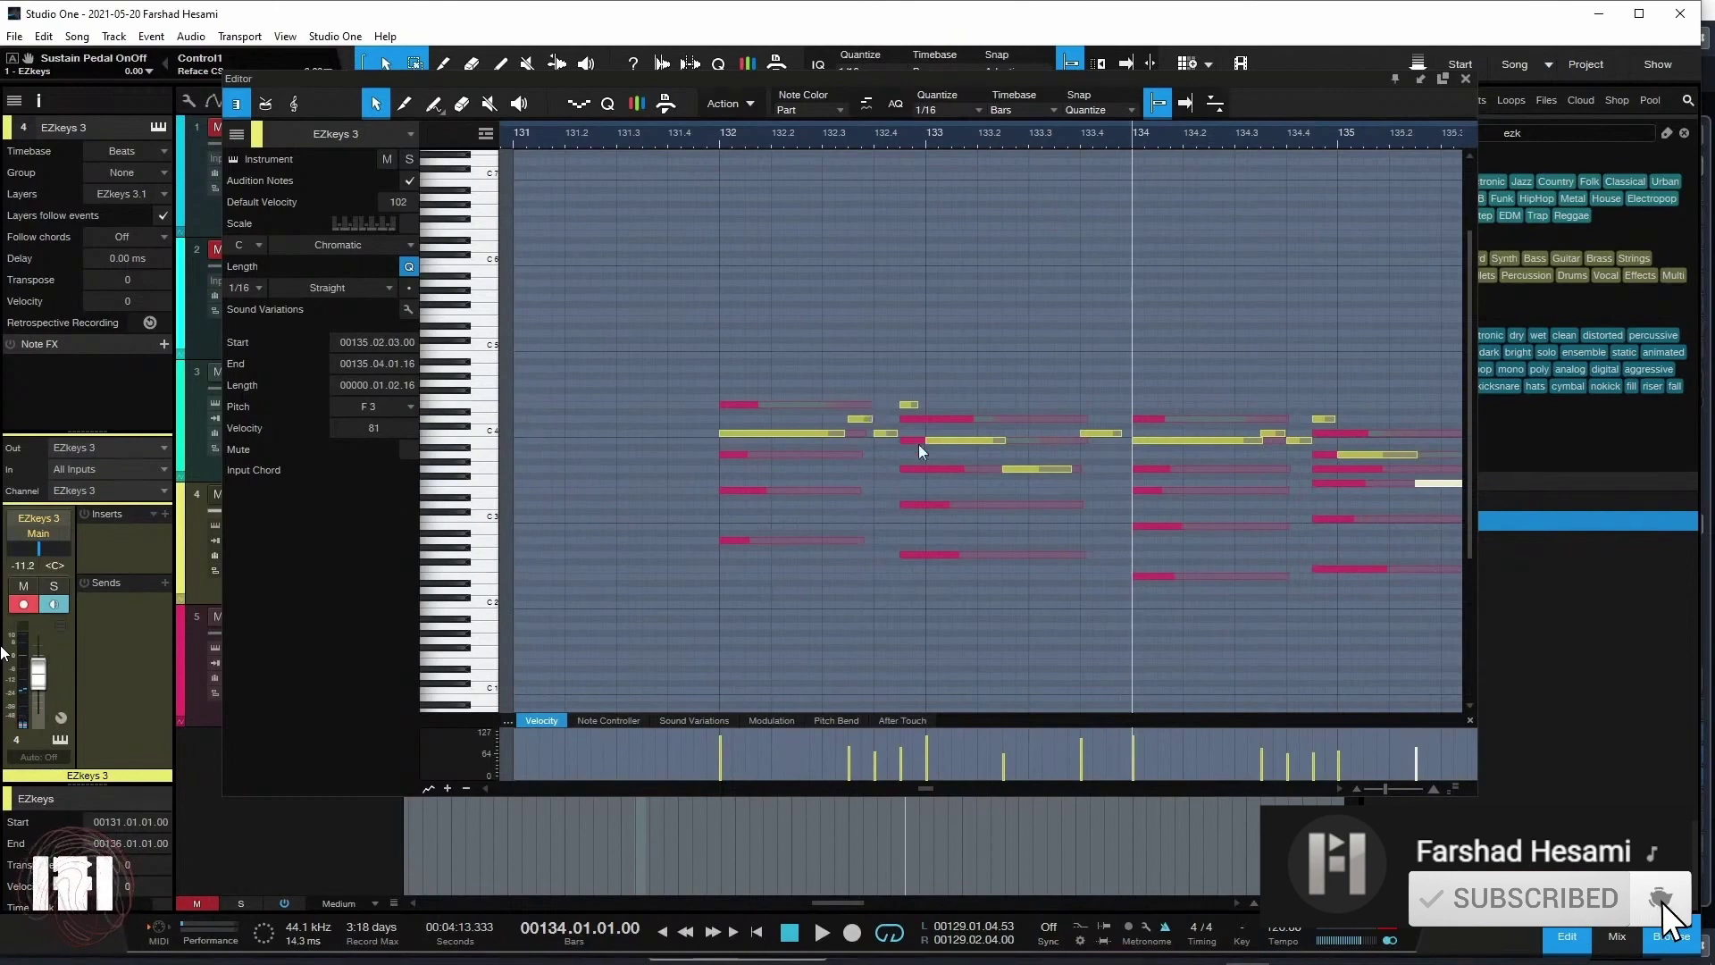
pyautogui.moveTo(1297, 438); pyautogui.dragTo(1293, 468)
pyautogui.click(1322, 437)
pyautogui.click(1094, 435)
pyautogui.moveTo(1095, 437); pyautogui.dragTo(1096, 440)
pyautogui.moveTo(913, 410); pyautogui.dragTo(859, 455)
# Step: Mute the EZkeys 2 track and audition the passage from bar 132
pyautogui.press('F2')
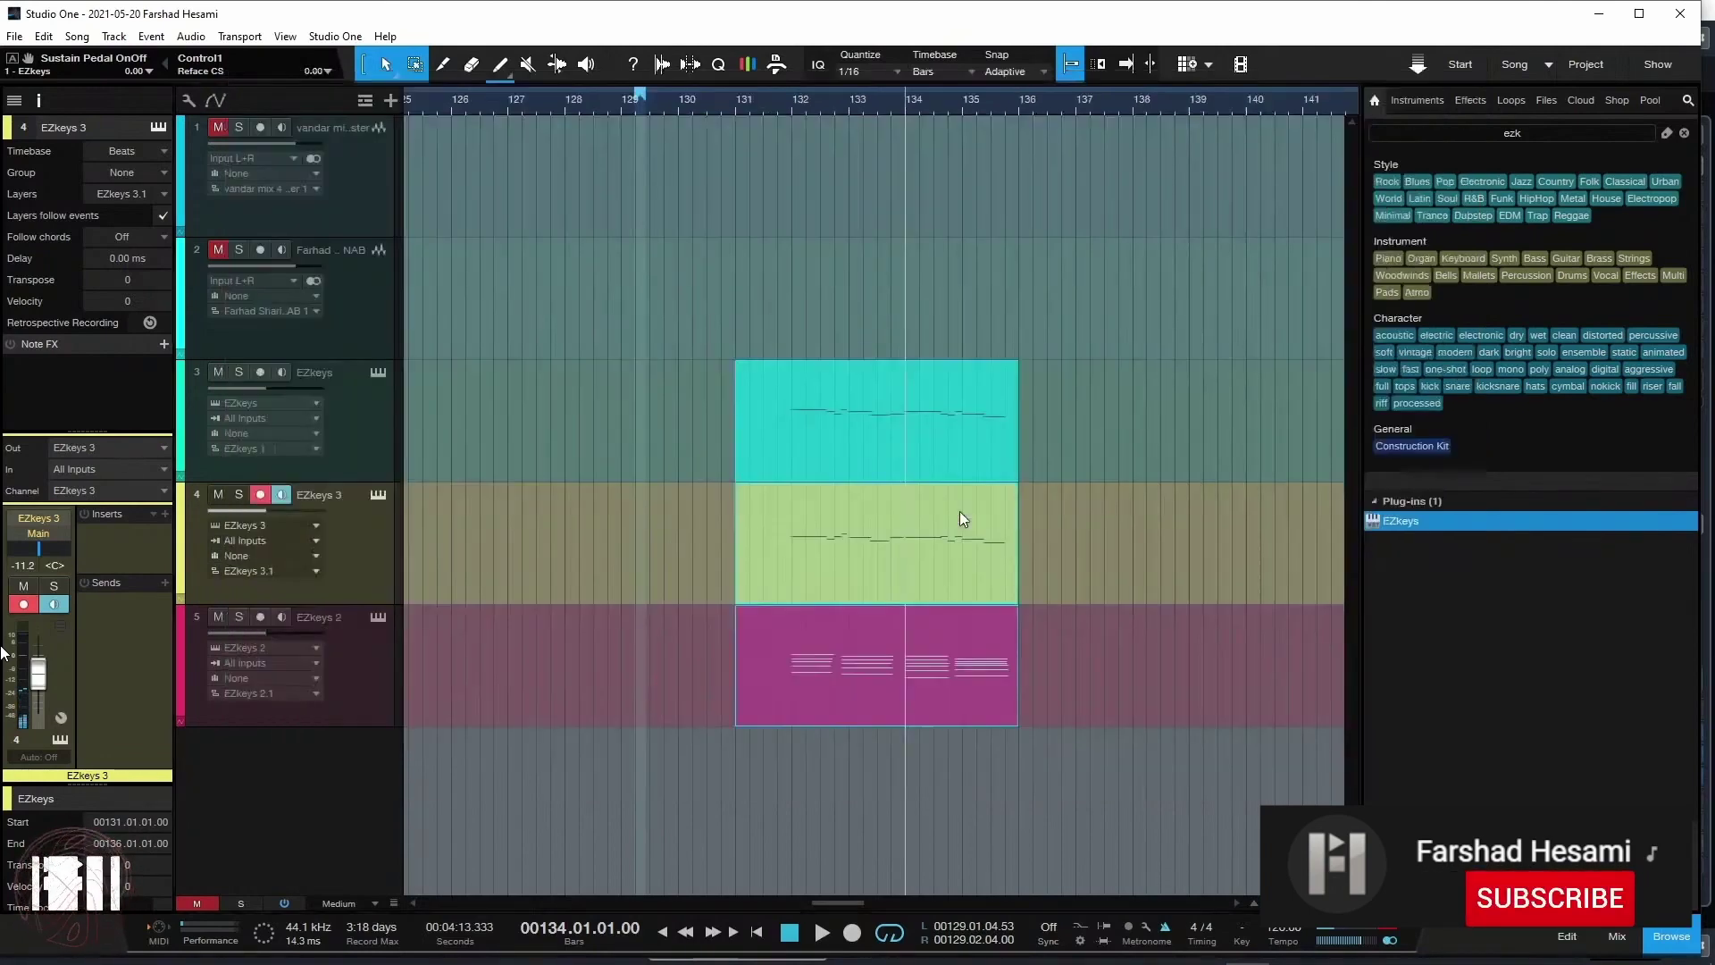
pyautogui.click(222, 616)
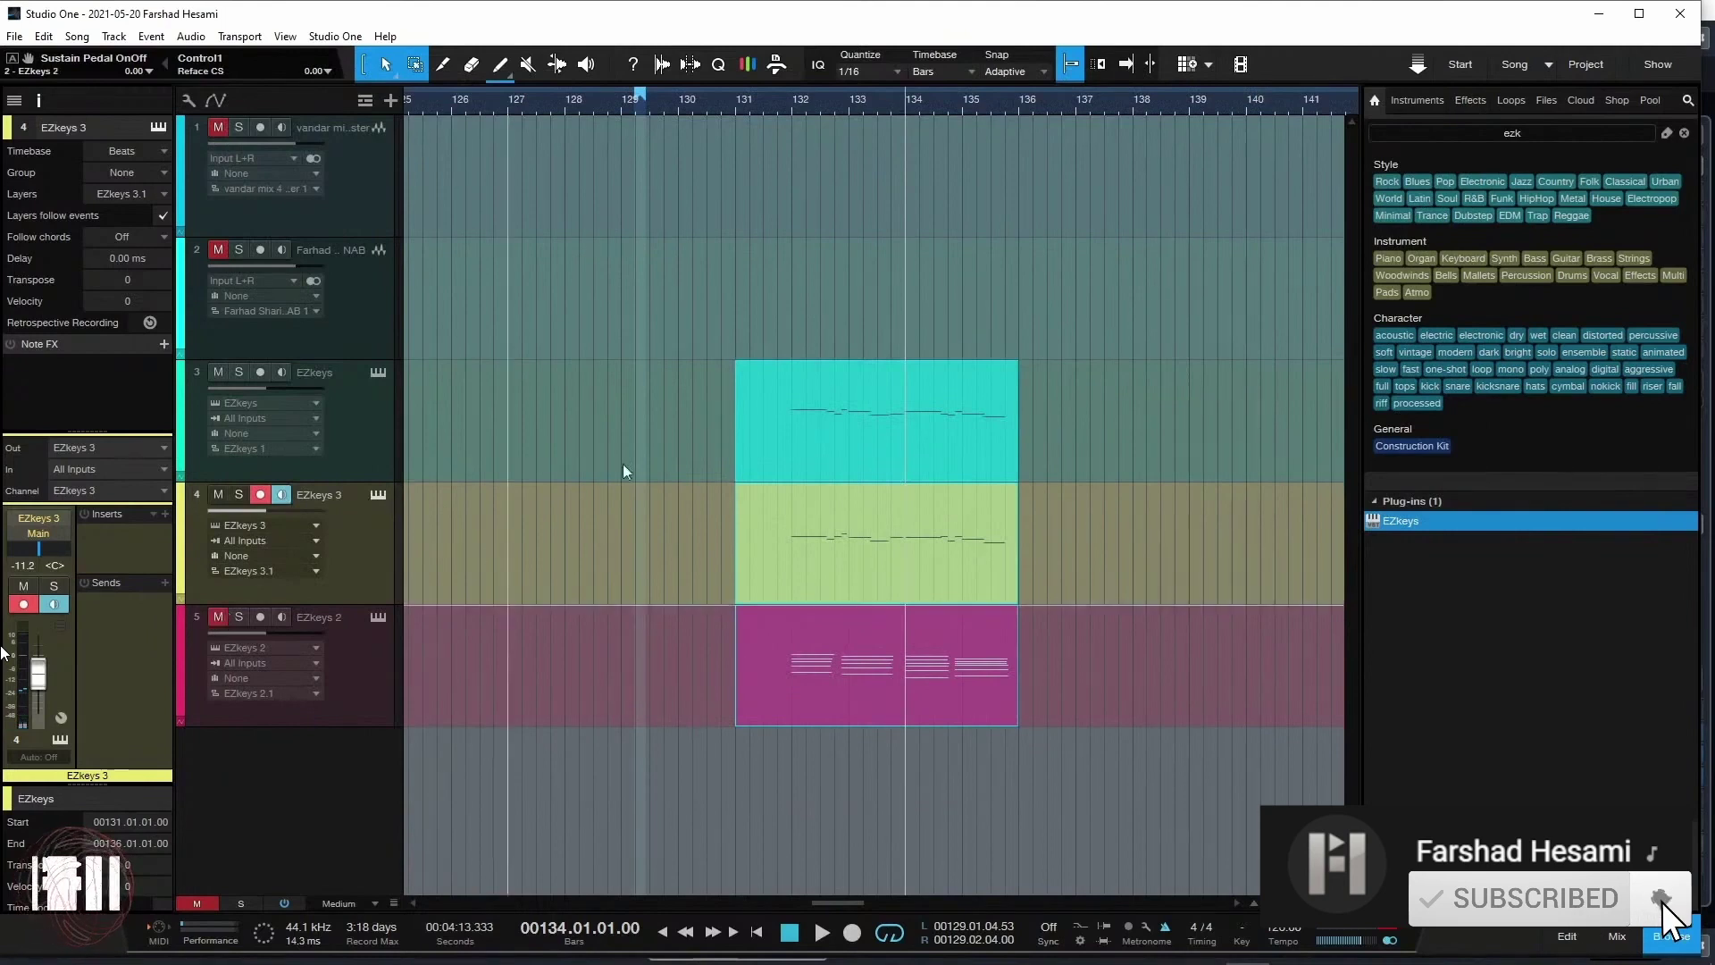
pyautogui.click(790, 98)
pyautogui.press('space')
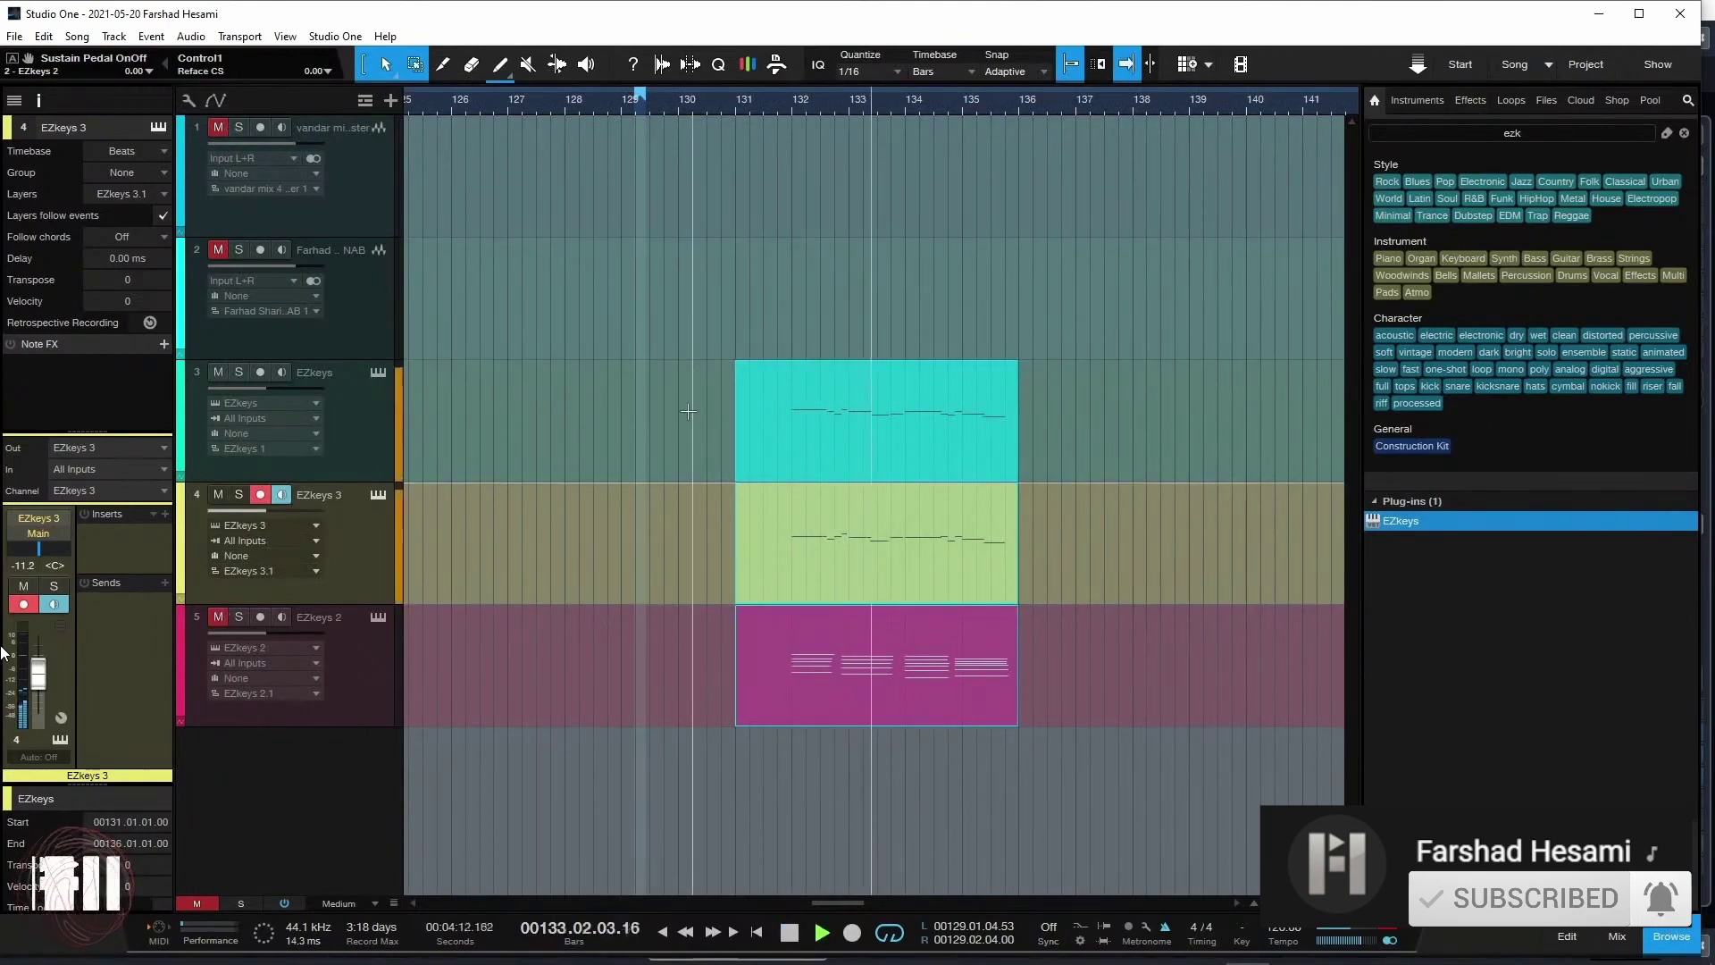
pyautogui.press('space')
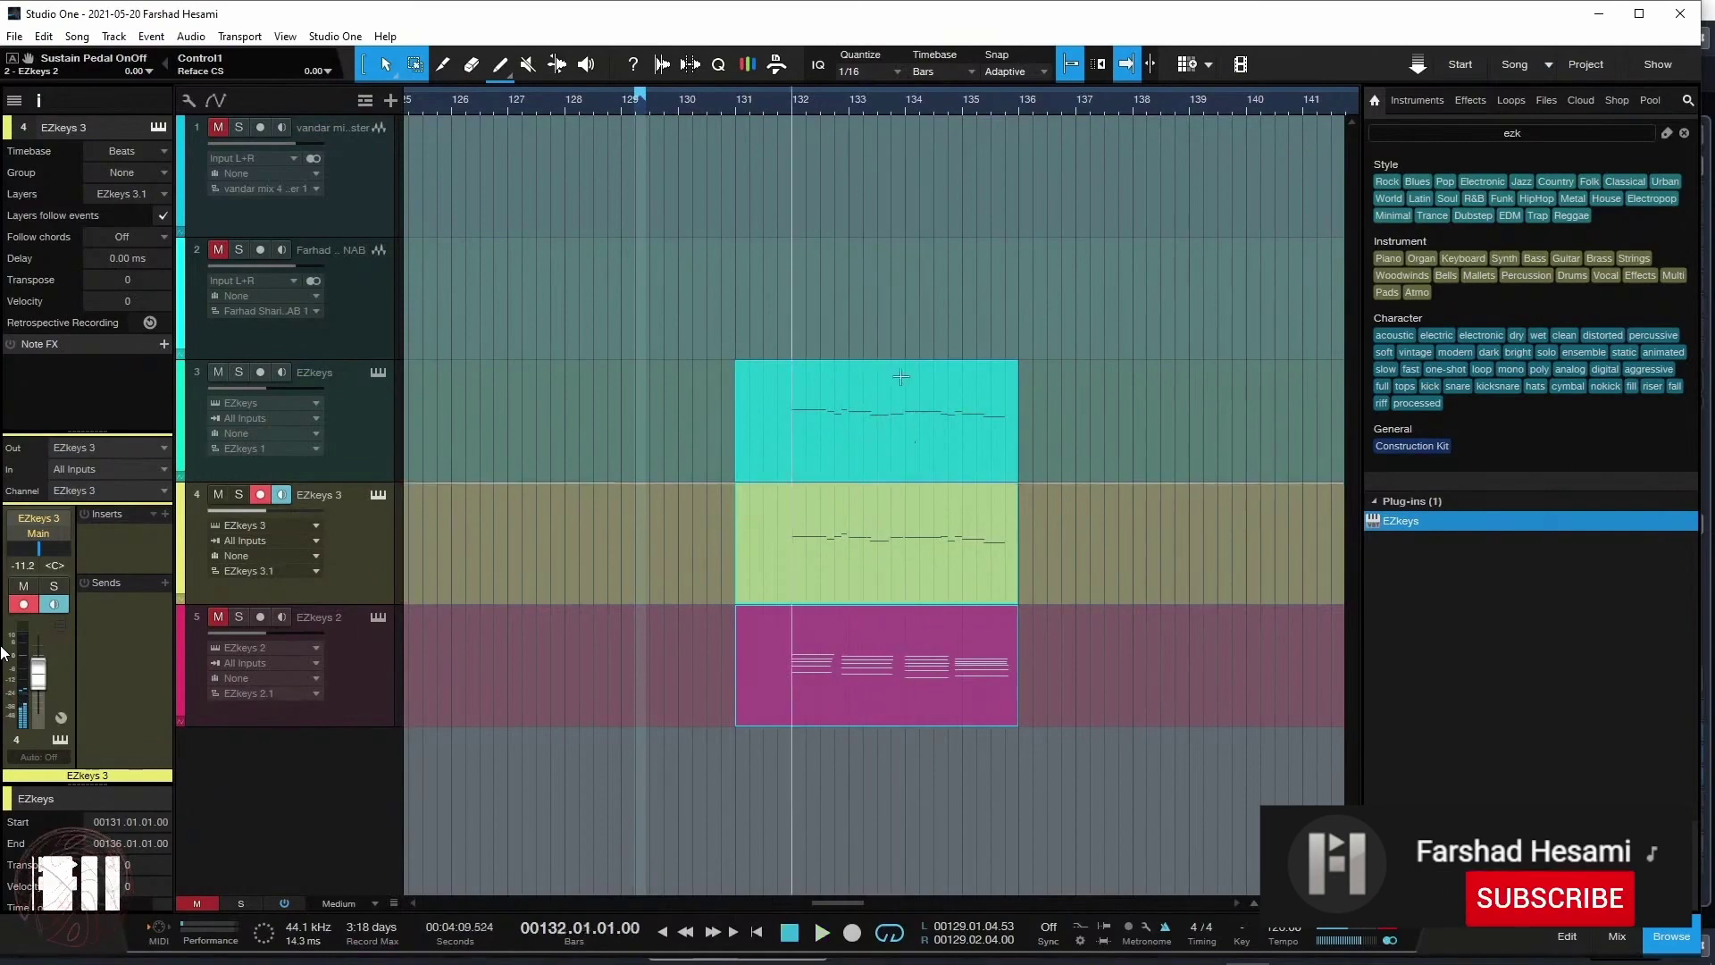
# Step: Lower two EZkeys 3 melody notes to G3, including the bar-134 note, while listening back
pyautogui.doubleClick(892, 576)
pyautogui.press('space')
pyautogui.moveTo(1091, 440); pyautogui.dragTo(1090, 465)
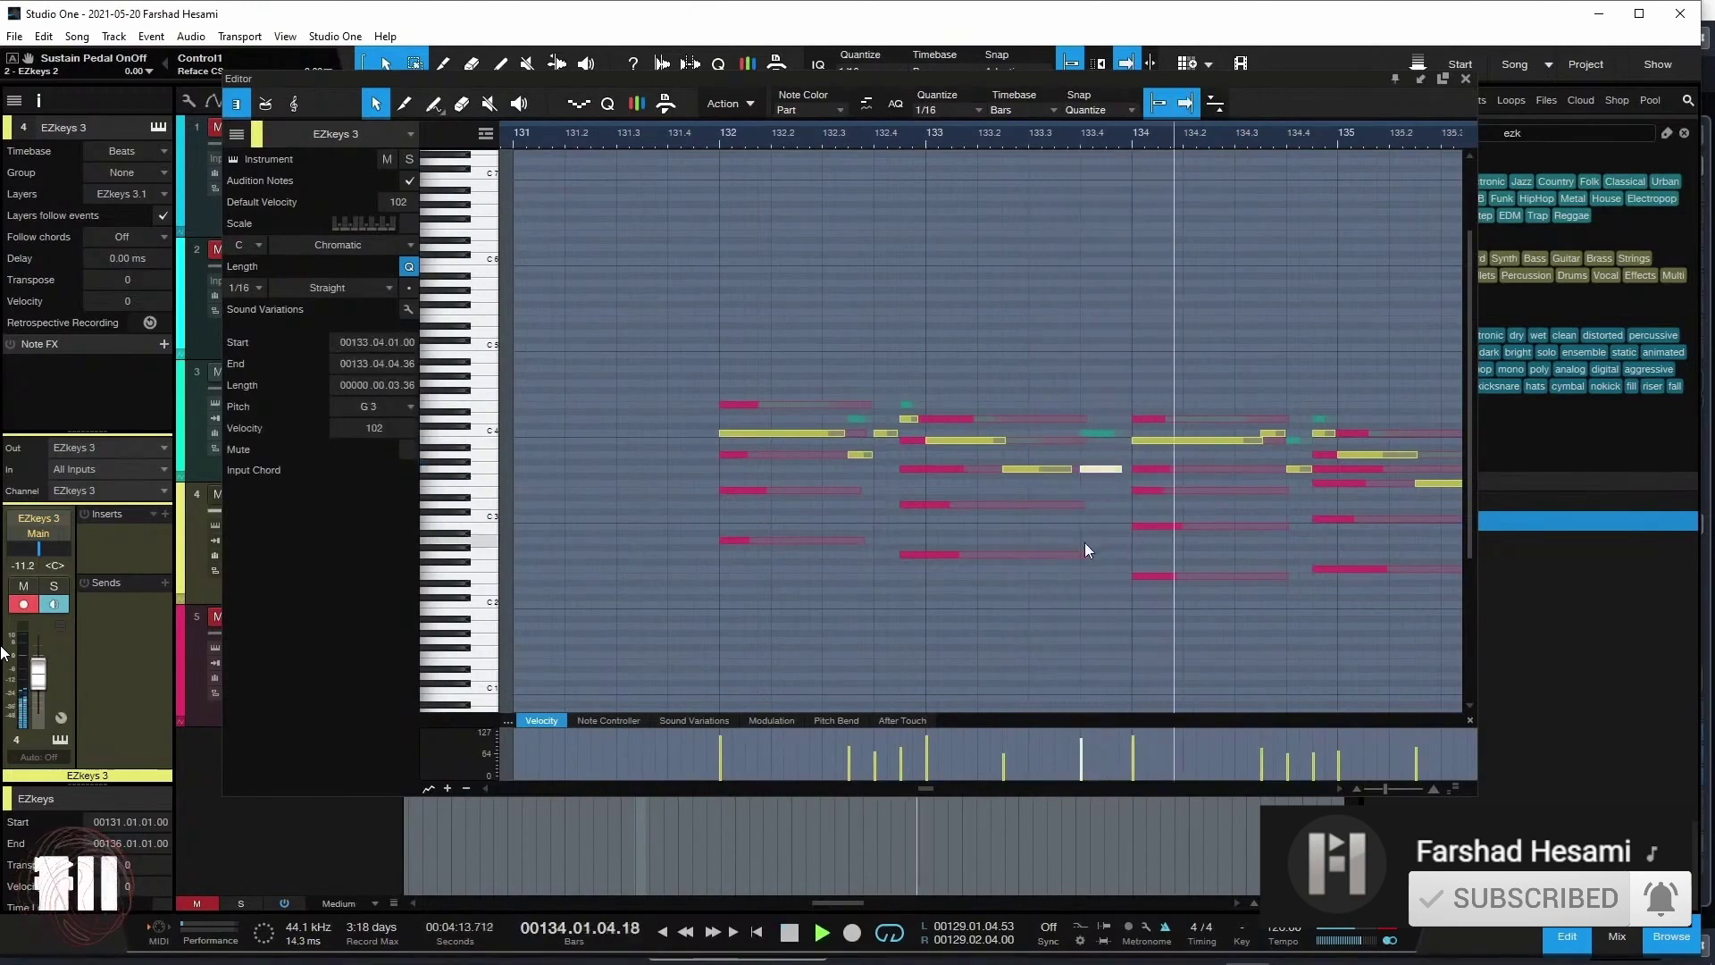
pyautogui.press('space')
pyautogui.moveTo(1159, 442); pyautogui.dragTo(1157, 484)
pyautogui.press('space')
pyautogui.press('F2')
pyautogui.press('space')
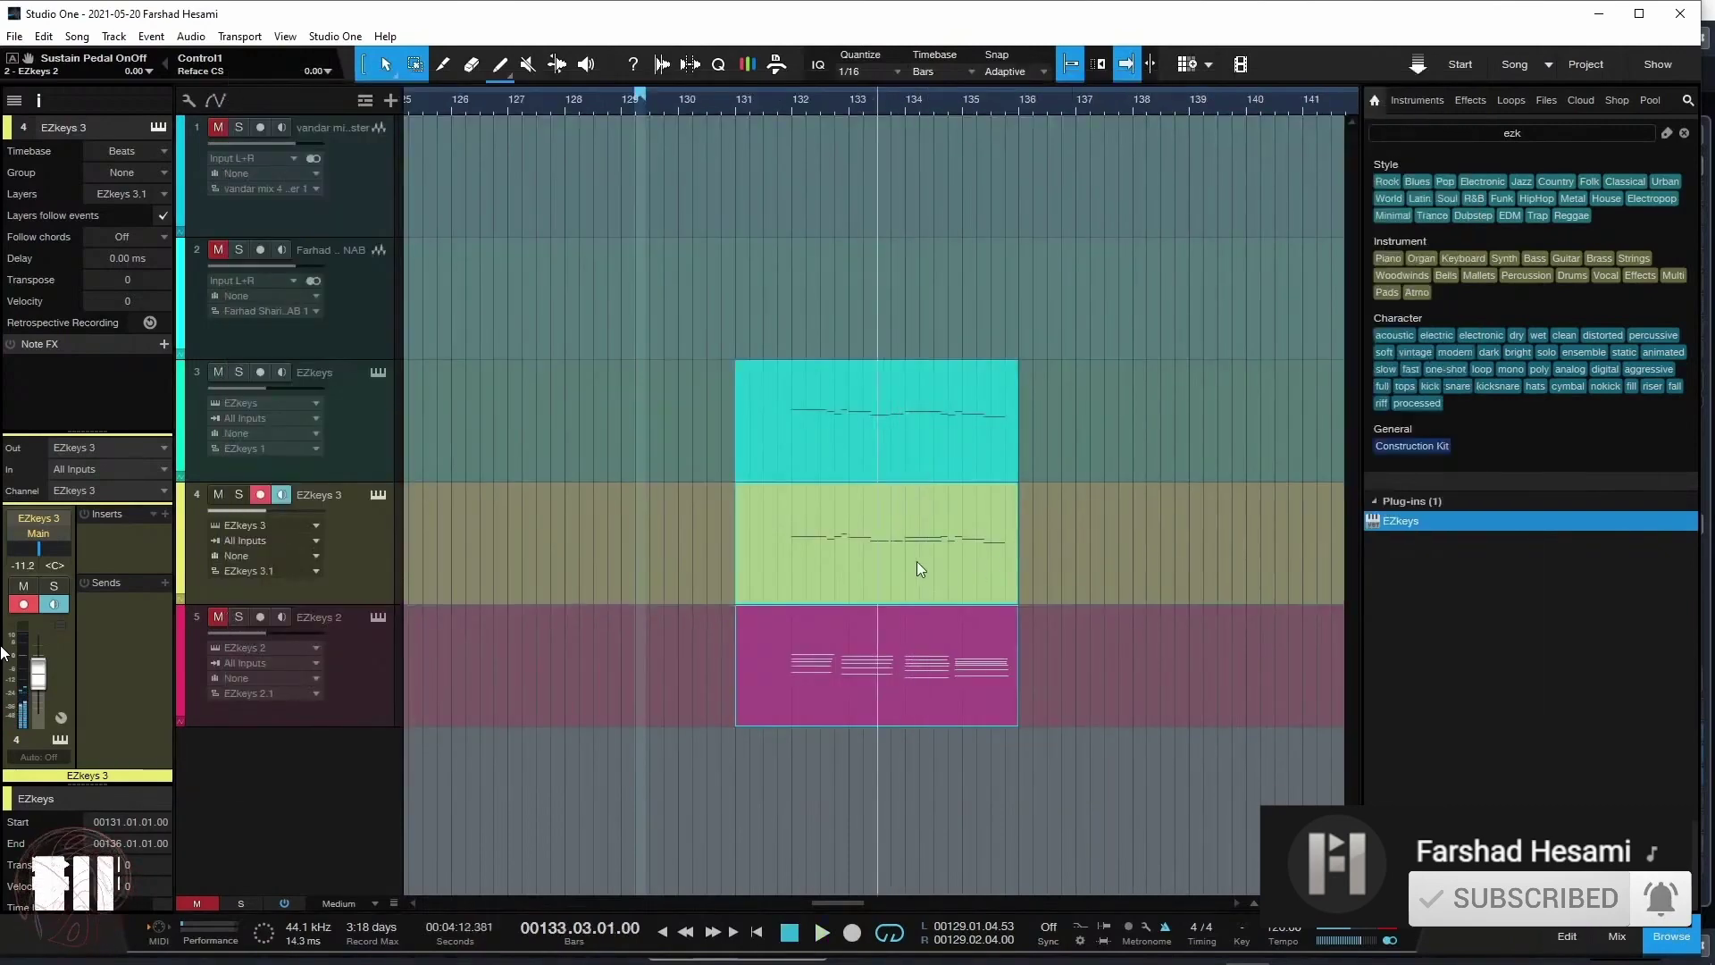
# Step: Delete the G3 note at bar 134 from the EZkeys 3 melody
pyautogui.press('F2')
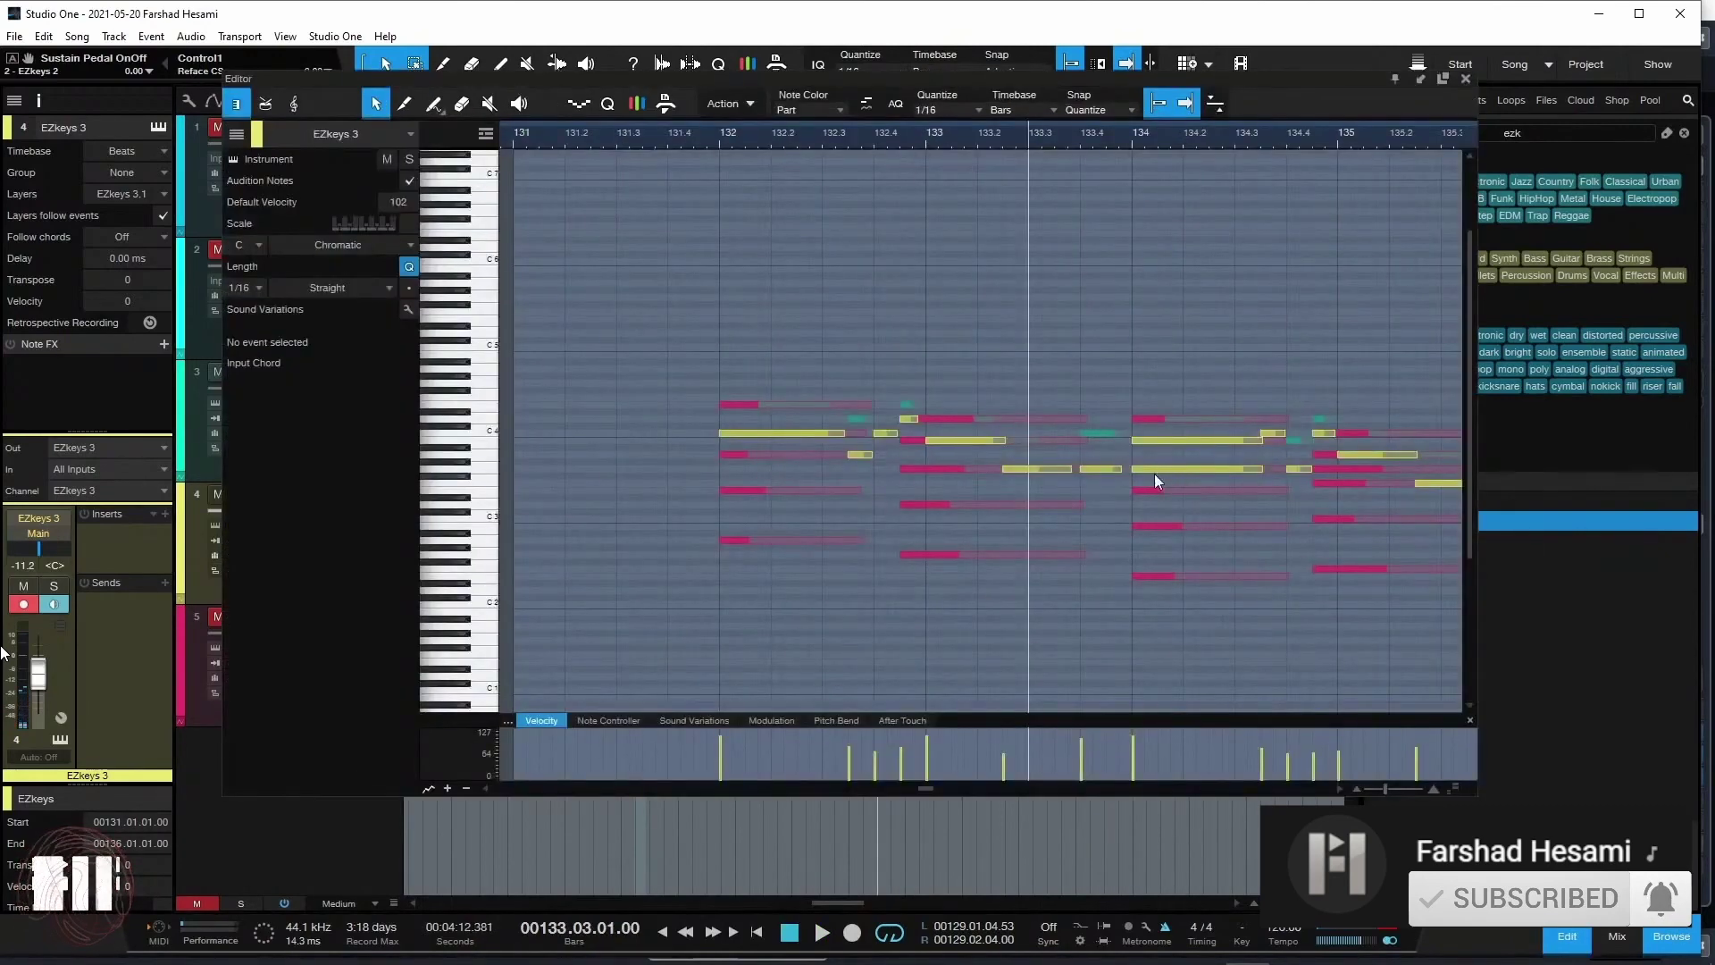
pyautogui.click(1154, 471)
pyautogui.press('Delete')
pyautogui.press('F2')
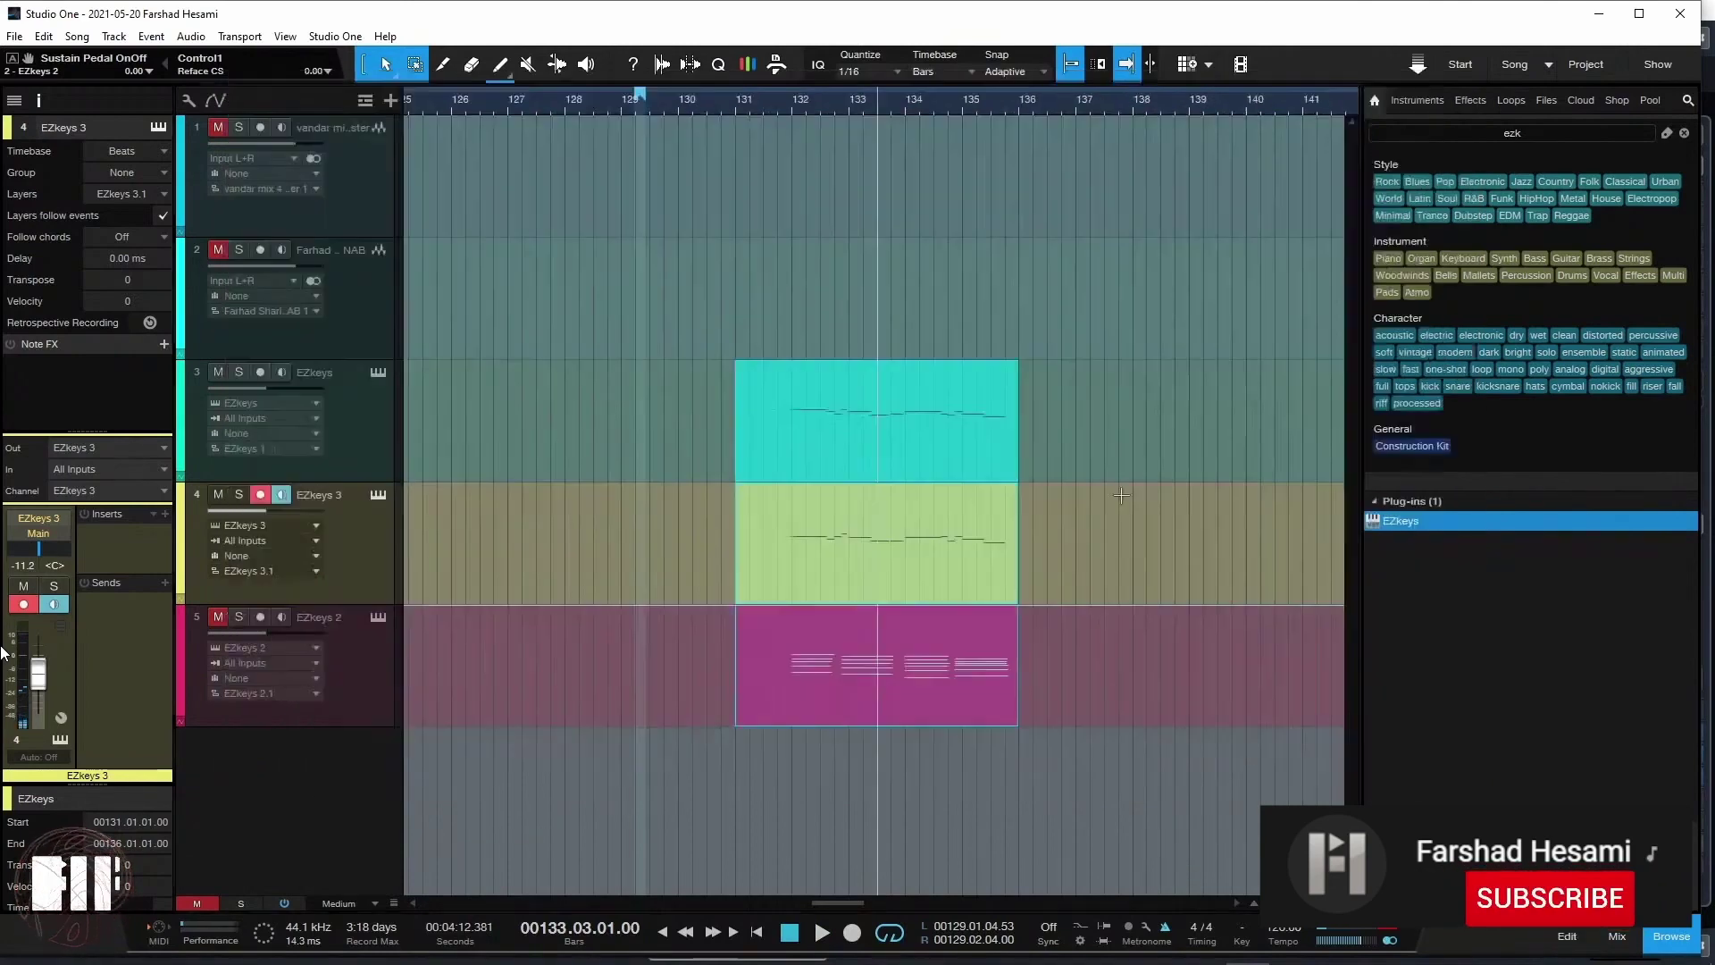
pyautogui.rightClick(365, 546)
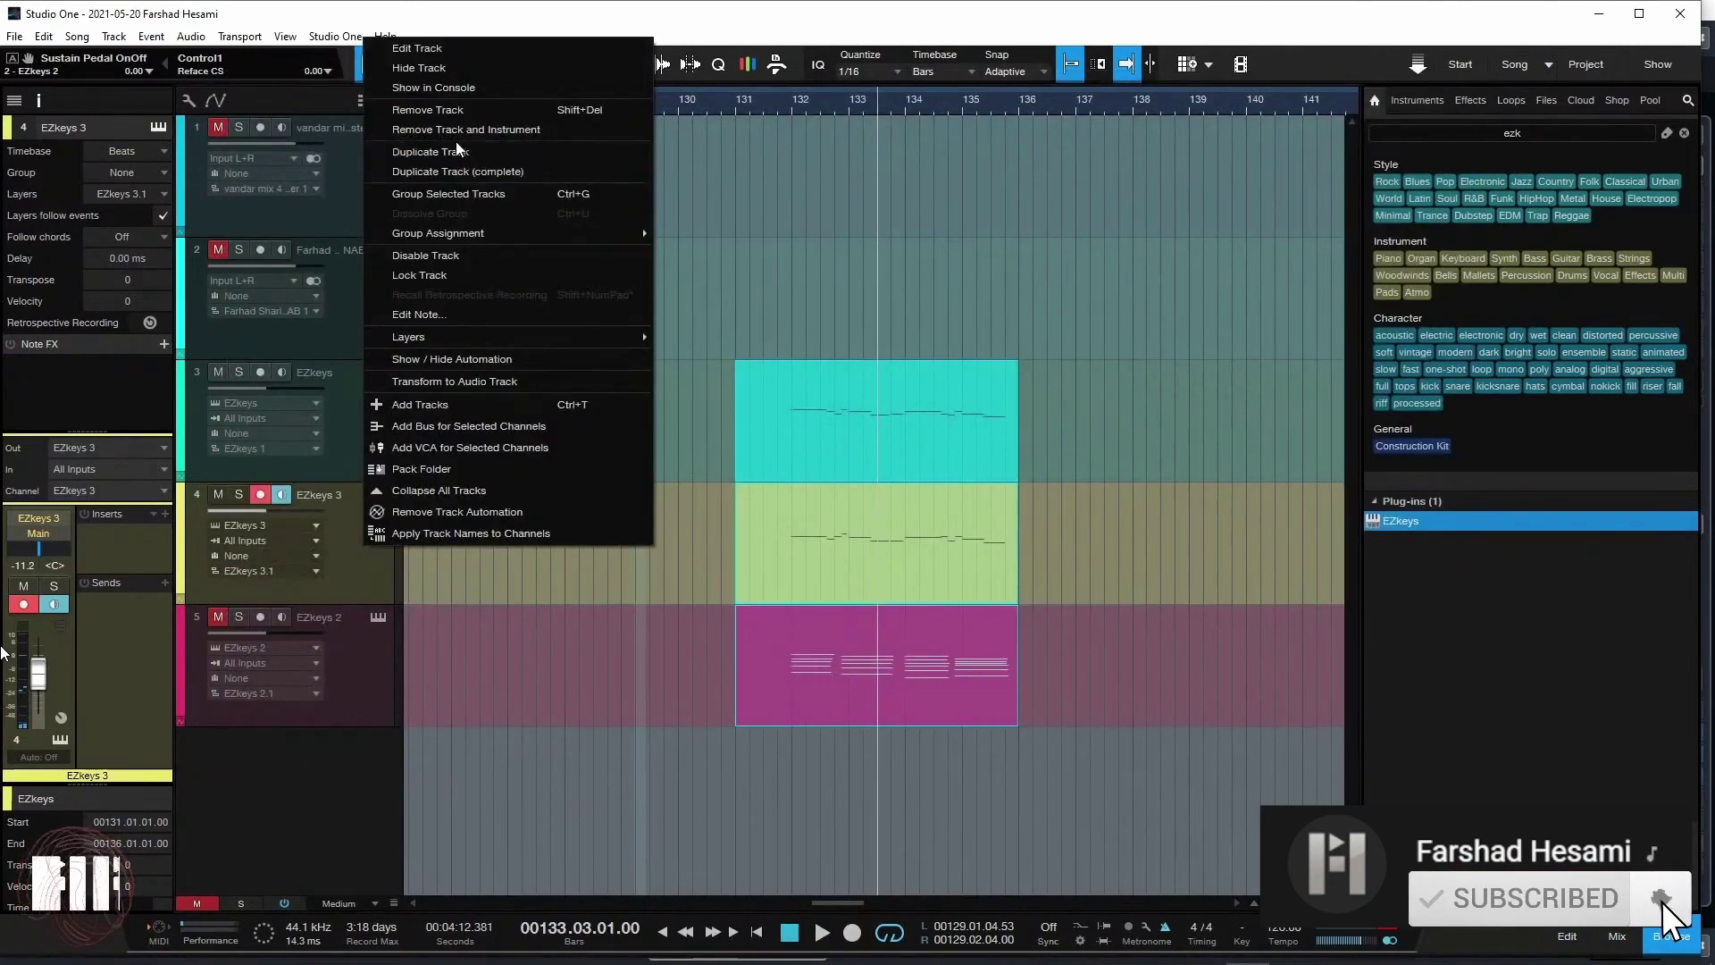
pyautogui.click(808, 596)
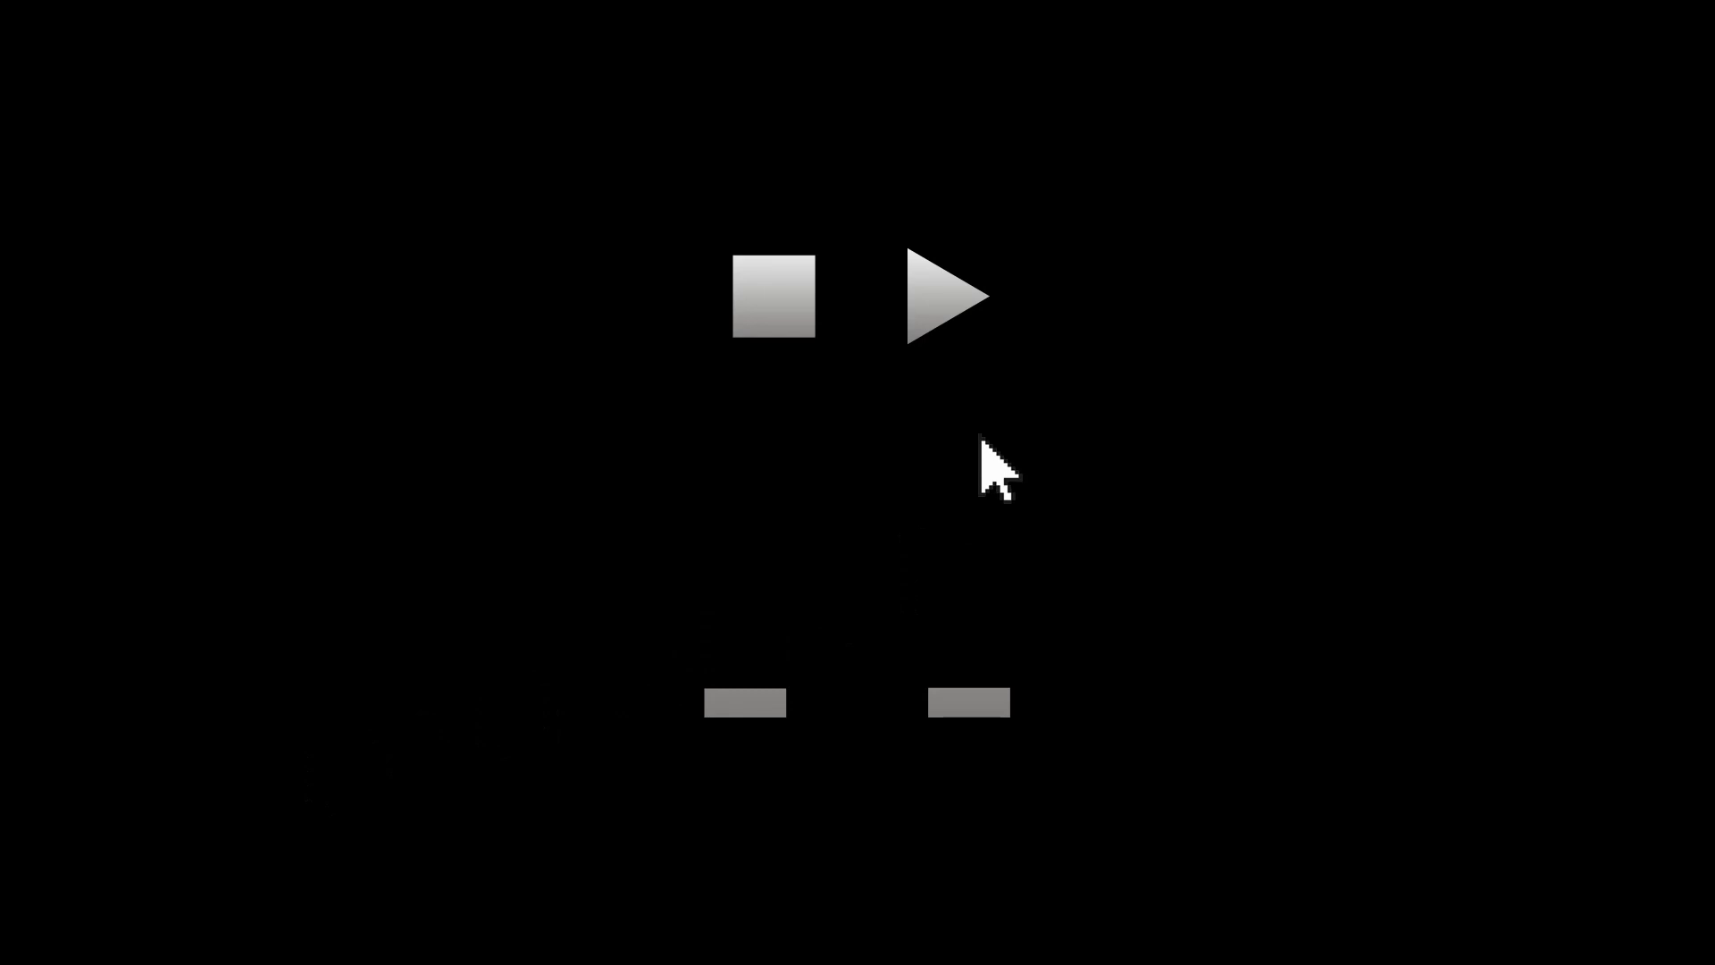